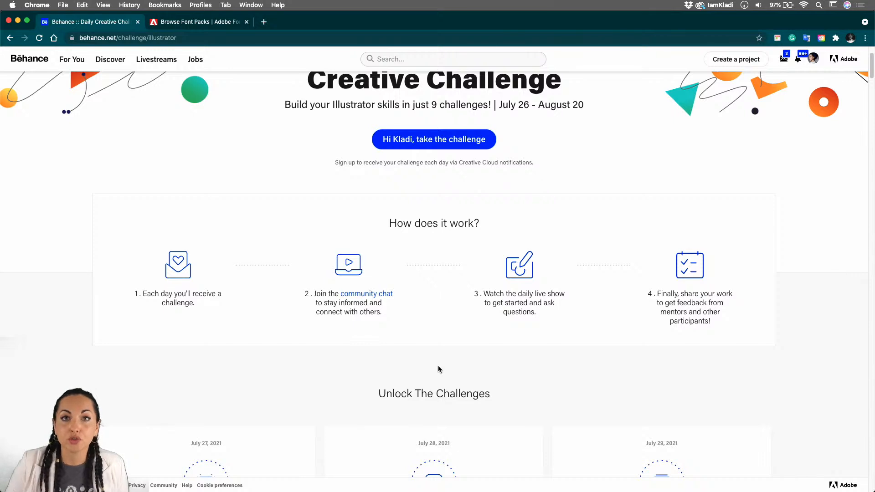
Look through the nine Illustrator Creative Challenge cards and the Next Steps section, then return to the page's introduction
scroll(439, 369, "down", 10)
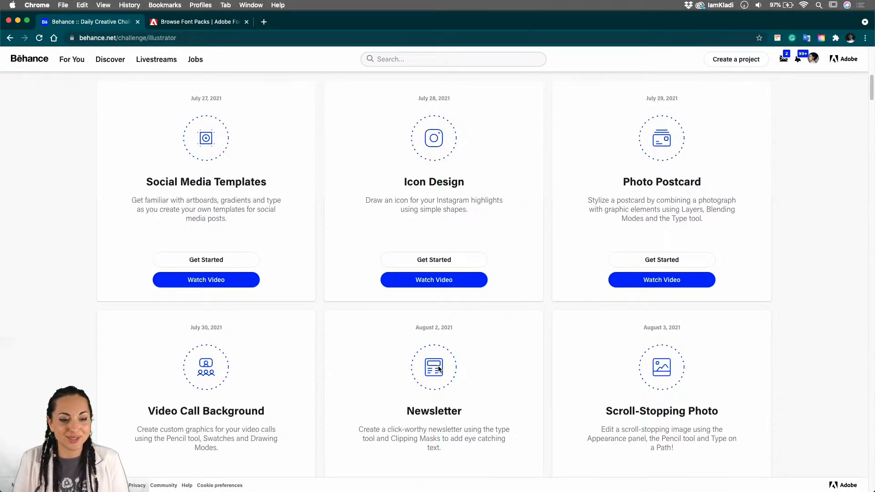
scroll(439, 369, "down", 10)
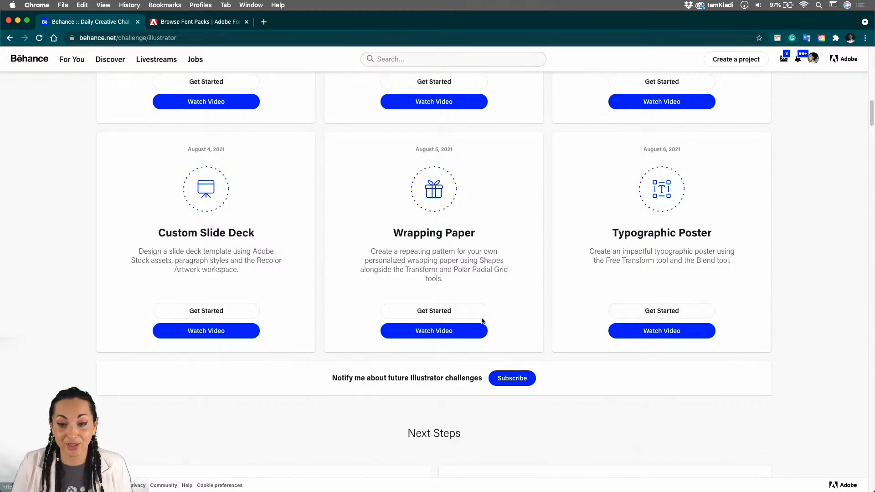
scroll(455, 324, "up", 5)
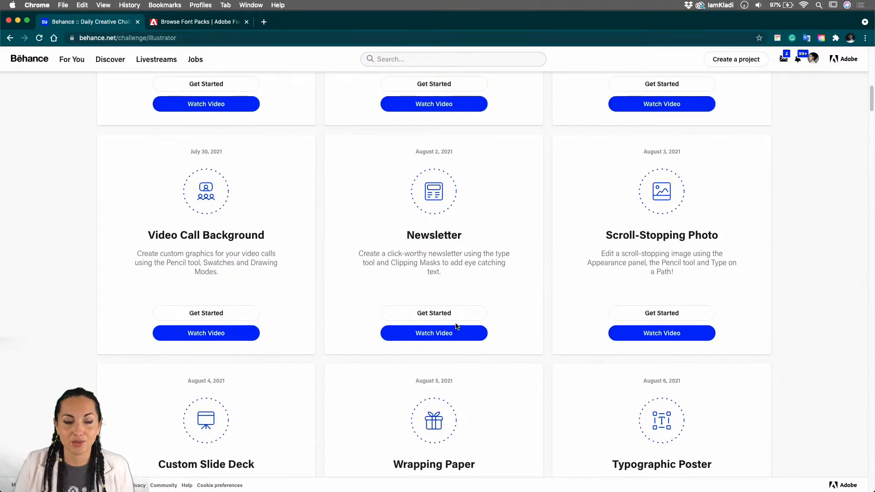
scroll(456, 327, "down", 3)
scroll(456, 325, "down", 3)
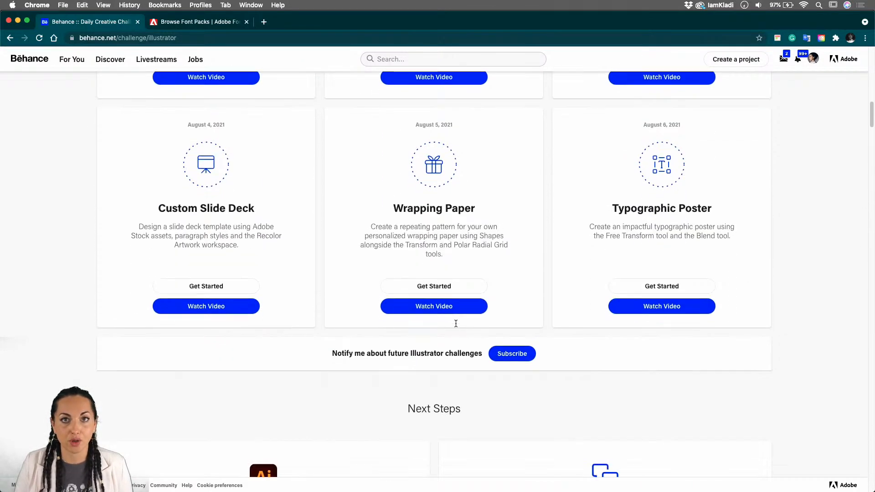
scroll(456, 326, "down", 2)
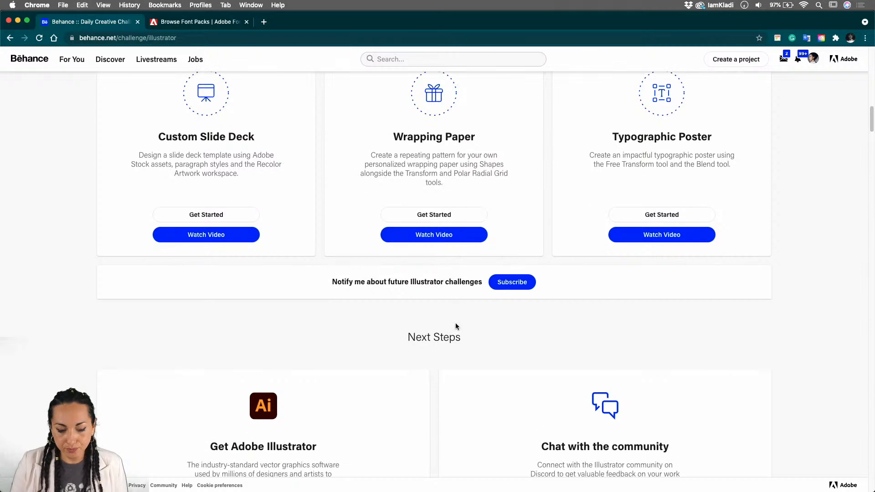
scroll(367, 372, "down", 2)
scroll(365, 378, "down", 1)
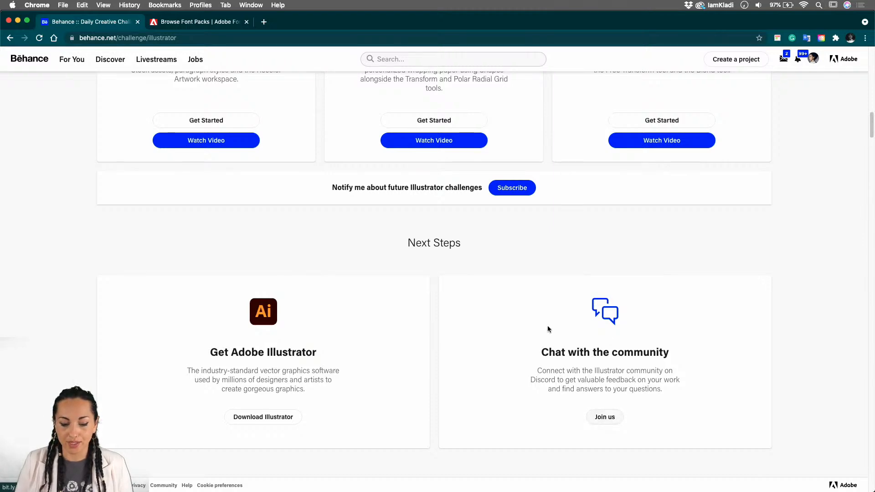
scroll(542, 337, "up", 20)
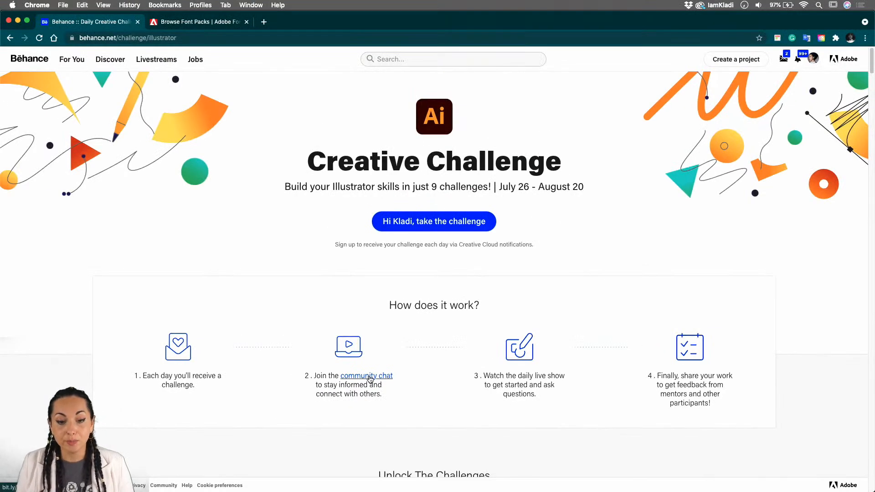
Switch to Discord and browse the wrapping paper and other designs shared in the Adobe Illustrator server's challenge channel
mouse_move(346, 490)
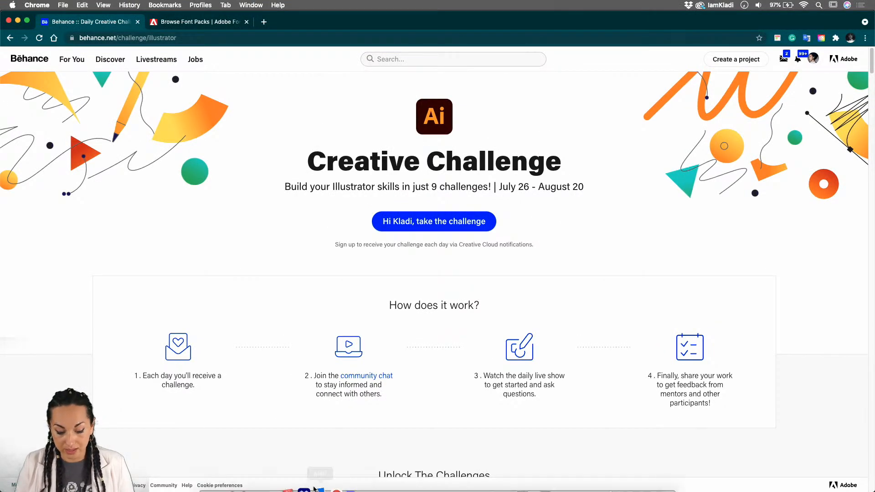
left_click(342, 469)
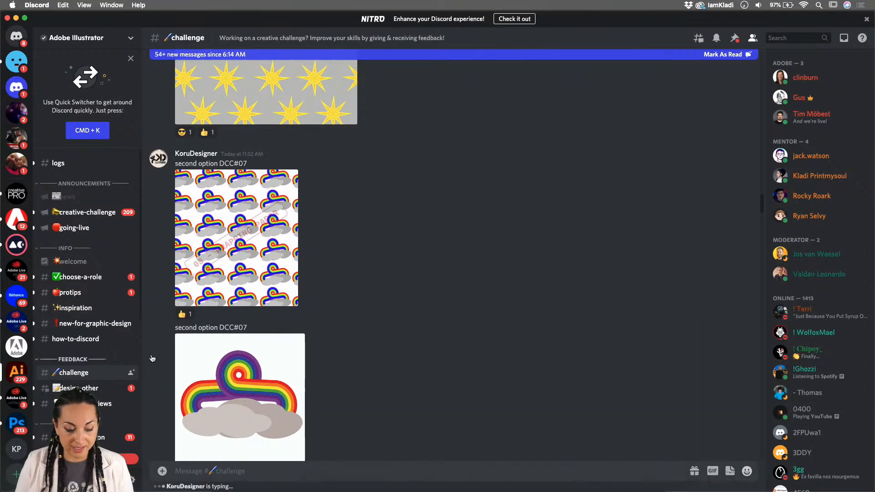
scroll(233, 348, "up", 5)
scroll(233, 348, "down", 7)
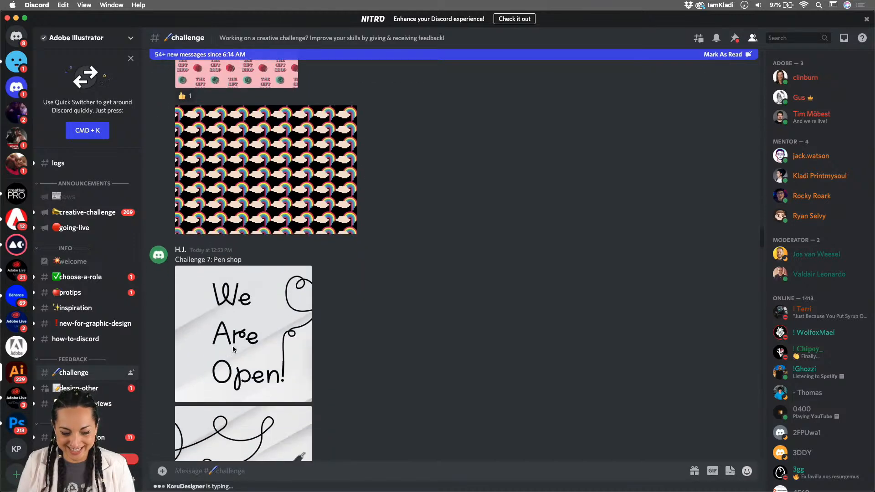
scroll(245, 349, "down", 10)
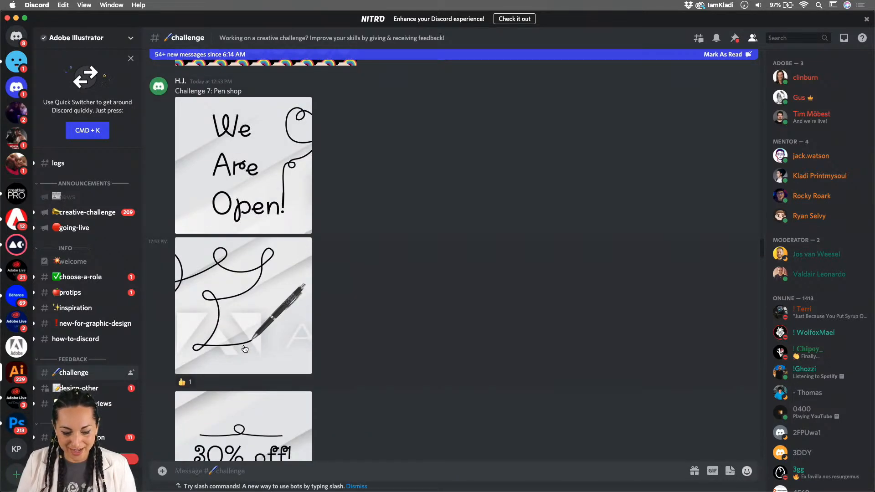
scroll(245, 349, "down", 10)
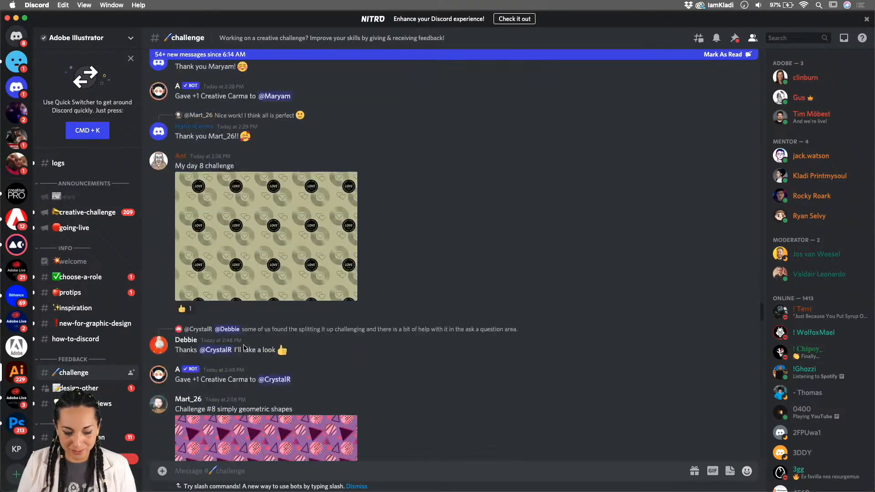
scroll(268, 114, "up", 2)
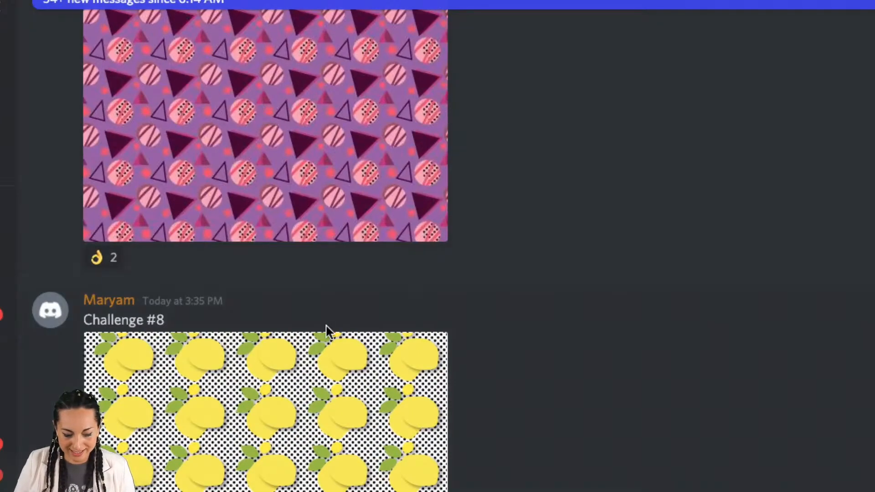
scroll(297, 221, "down", 10)
scroll(326, 332, "down", 10)
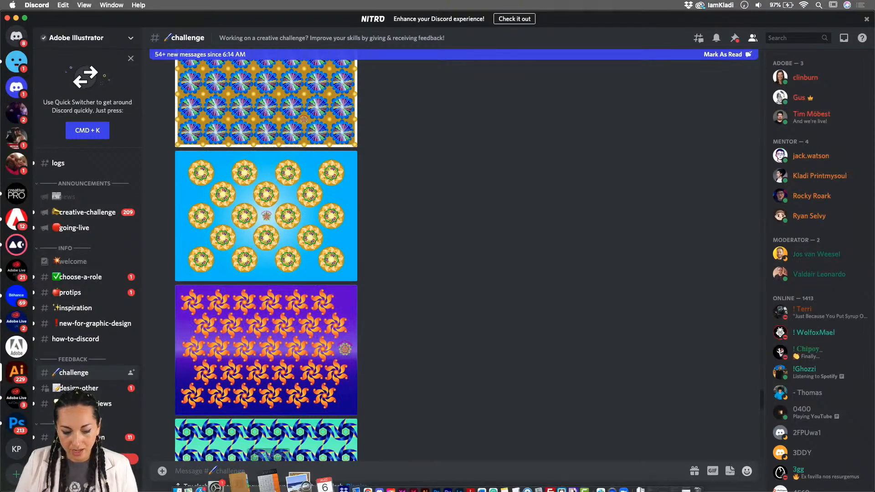
scroll(307, 345, "up", 5)
scroll(304, 312, "up", 10)
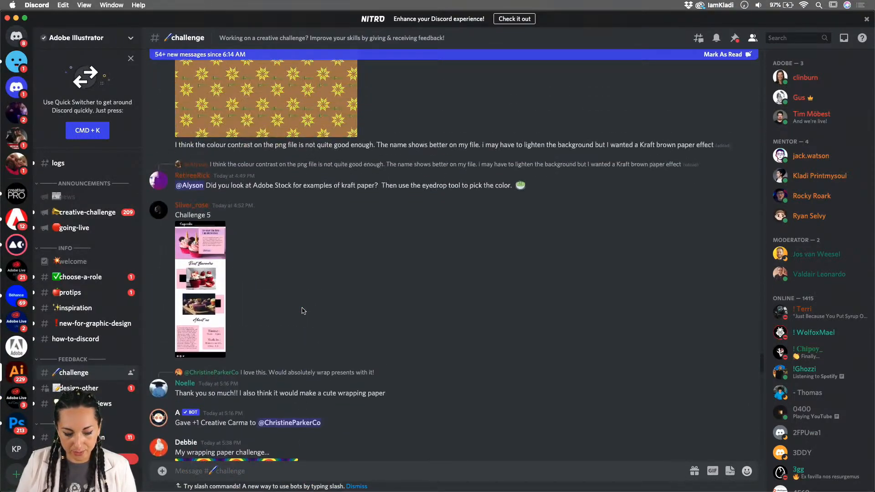
scroll(303, 204, "up", 8)
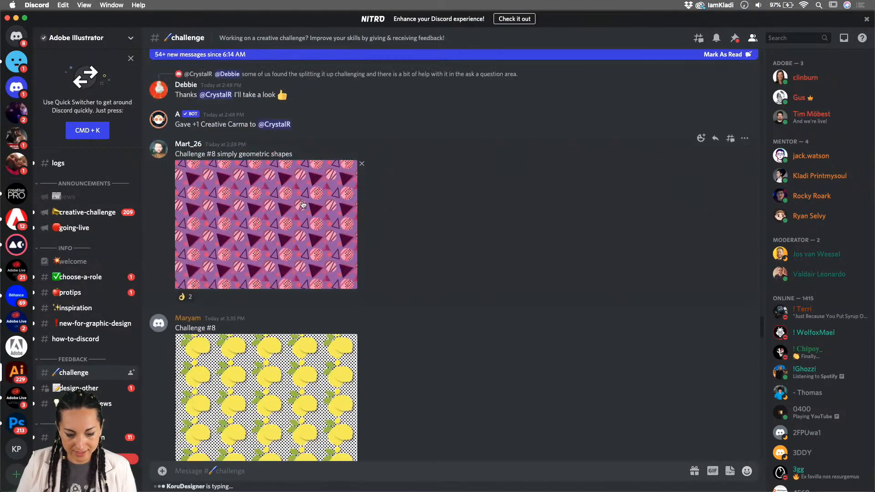
scroll(303, 204, "down", 15)
scroll(303, 204, "down", 15)
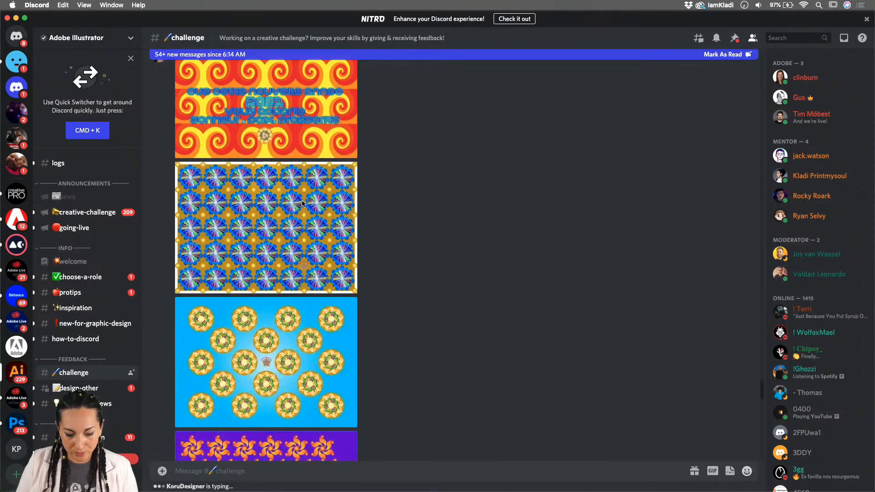
scroll(303, 204, "down", 12)
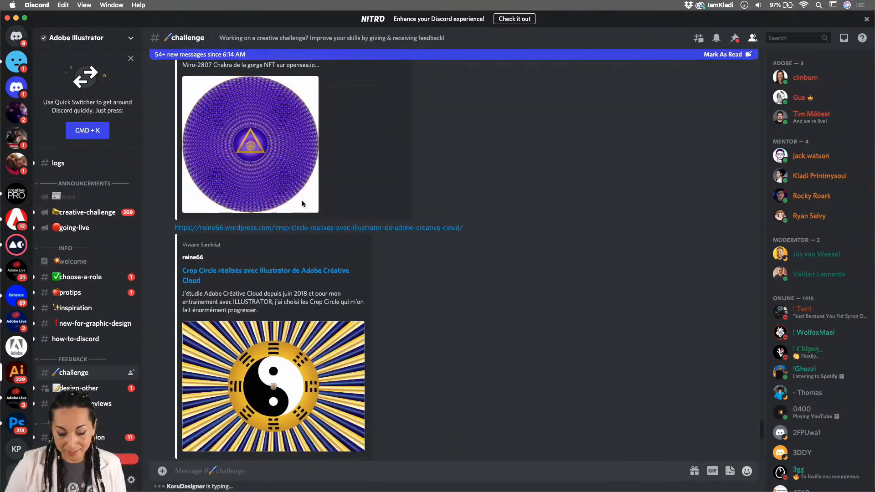
scroll(303, 204, "down", 3)
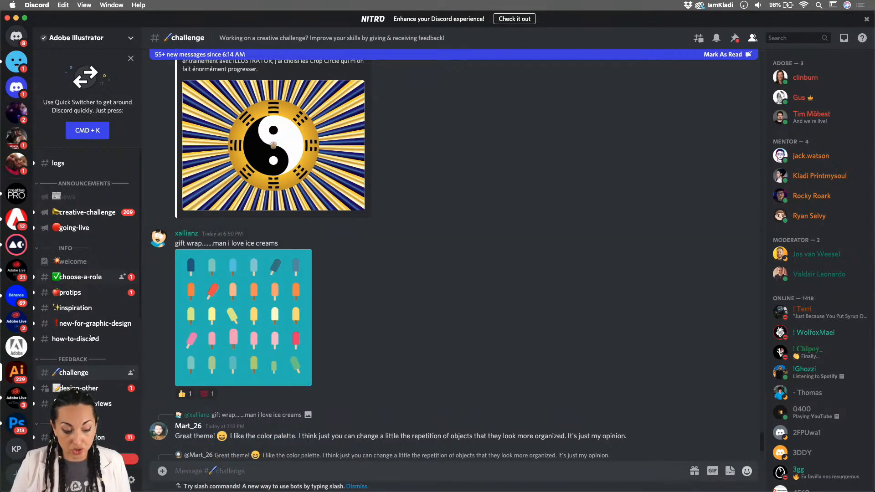
mouse_move(78, 386)
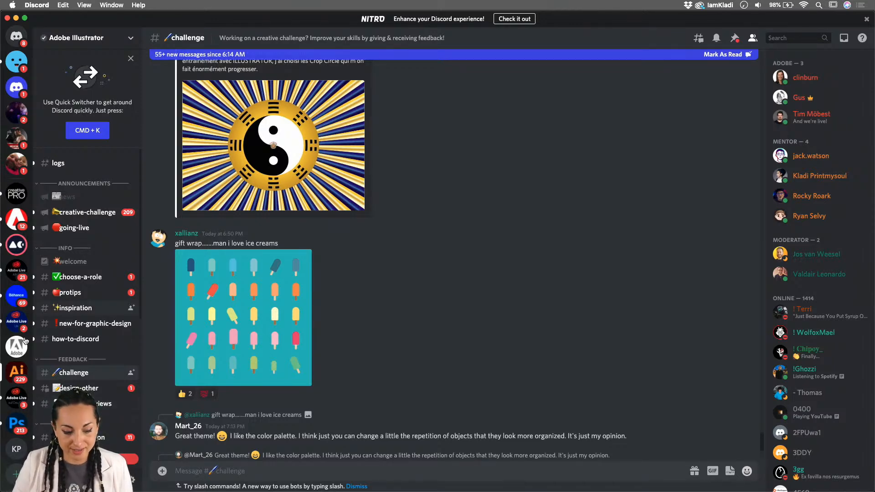
Switch to Adobe Illustrator, bring the moodboard and poster artboards into view, and save the Typographic Poster document
mouse_move(393, 490)
left_click(374, 460)
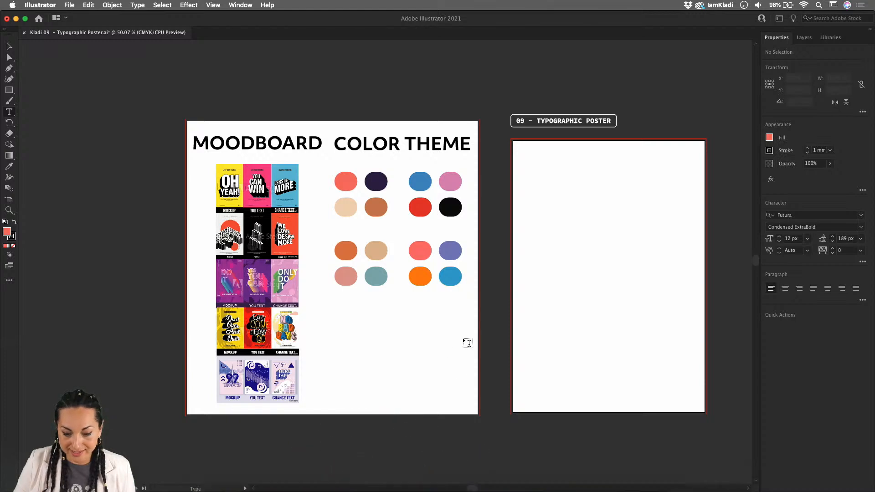
scroll(463, 338, "right", 5)
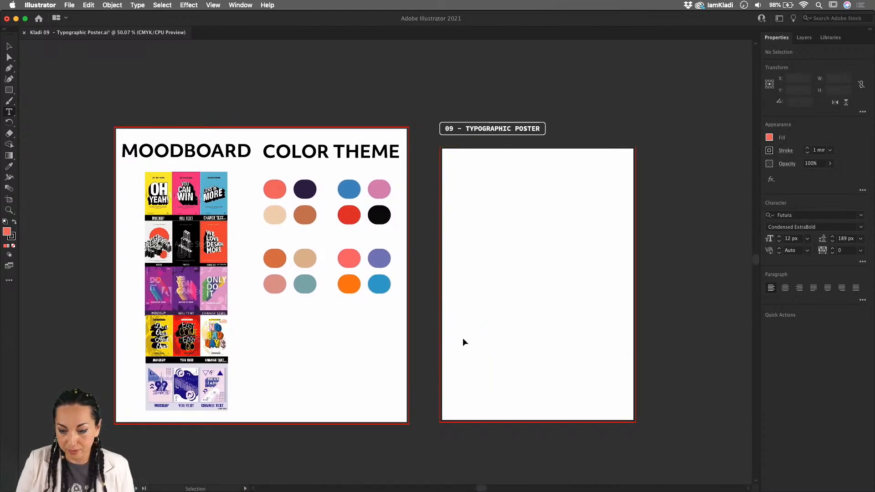
key("super+s")
Switch to Google Chrome, open the Typographic Poster challenge's starter folder from Behance, and open its Illustrator file's page
mouse_move(359, 488)
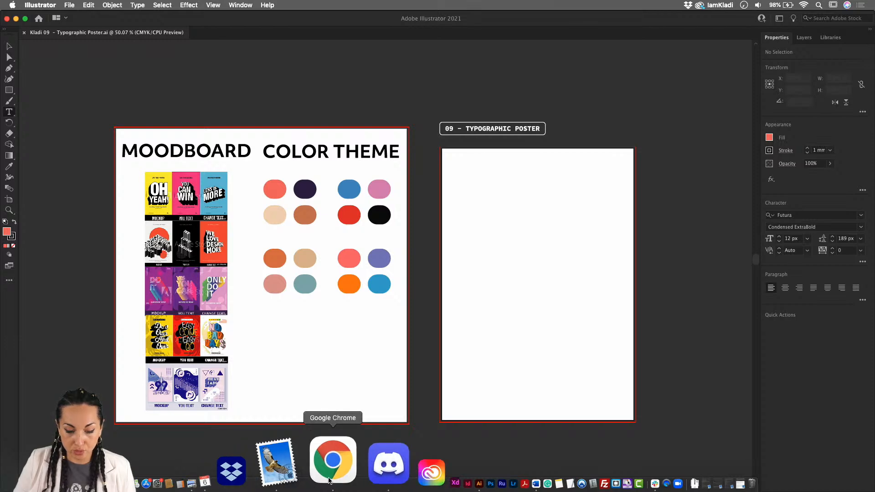
left_click(329, 479)
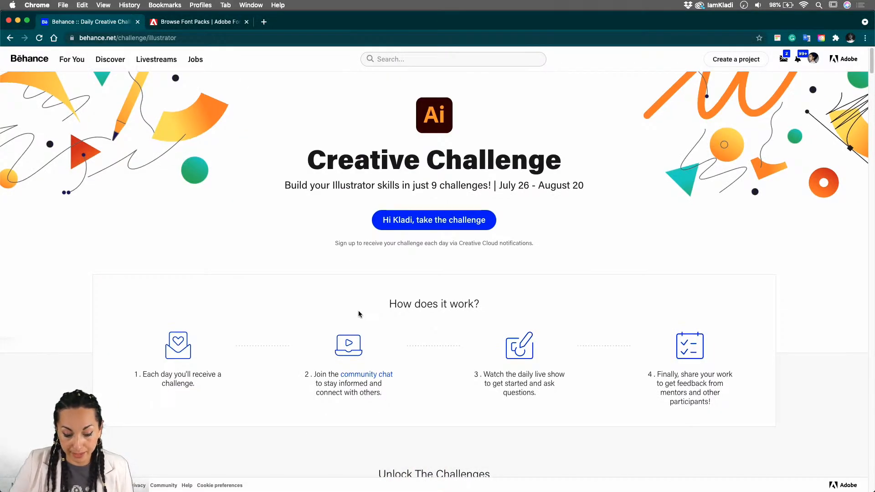
scroll(359, 312, "down", 15)
scroll(358, 310, "down", 5)
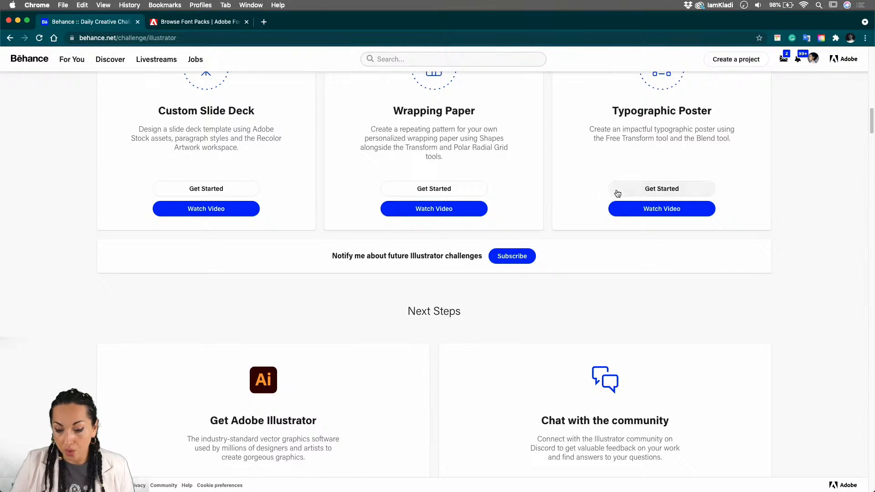
left_click(657, 193)
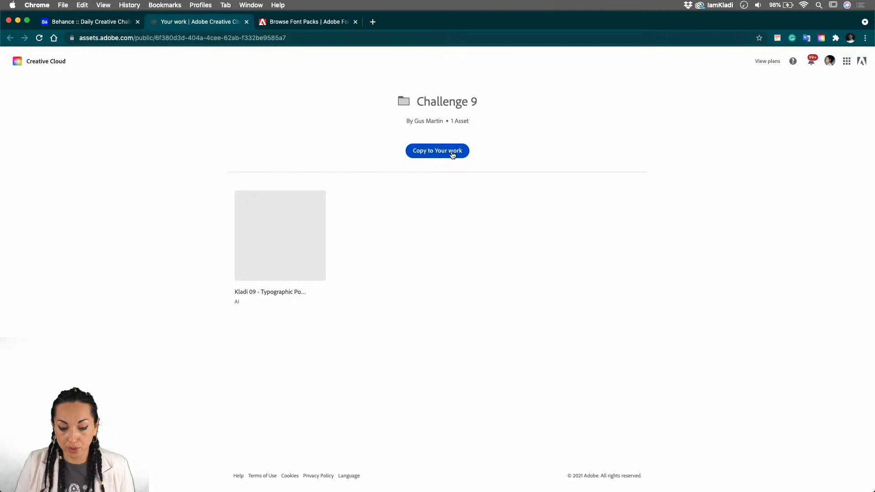
left_click(297, 235)
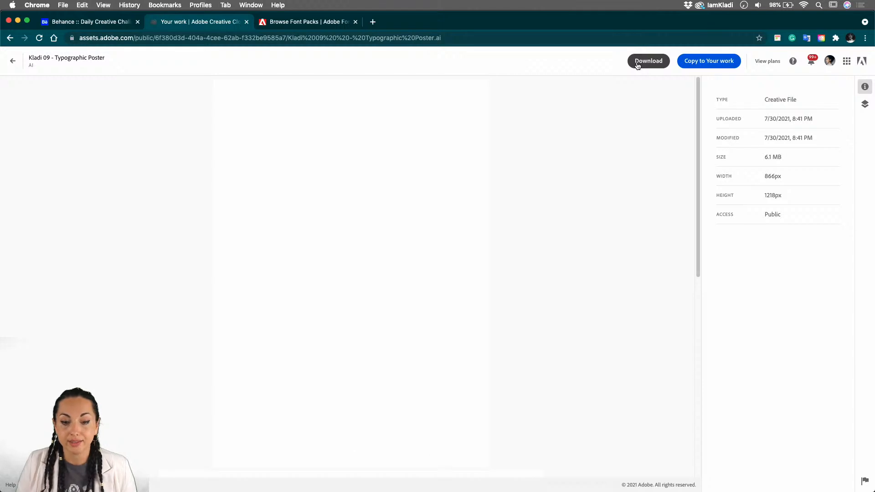
Switch back to Adobe Illustrator and examine the 3D lettering posters in the moodboard up close, row by row
mouse_move(435, 487)
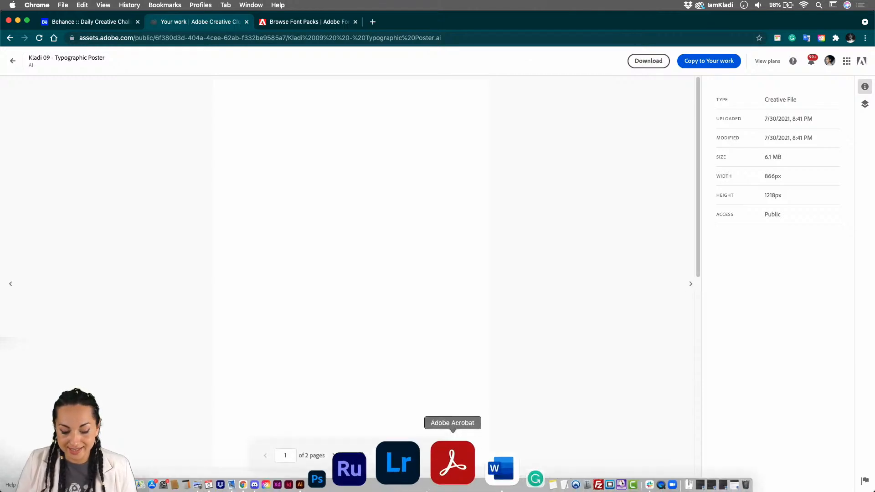
left_click(387, 472)
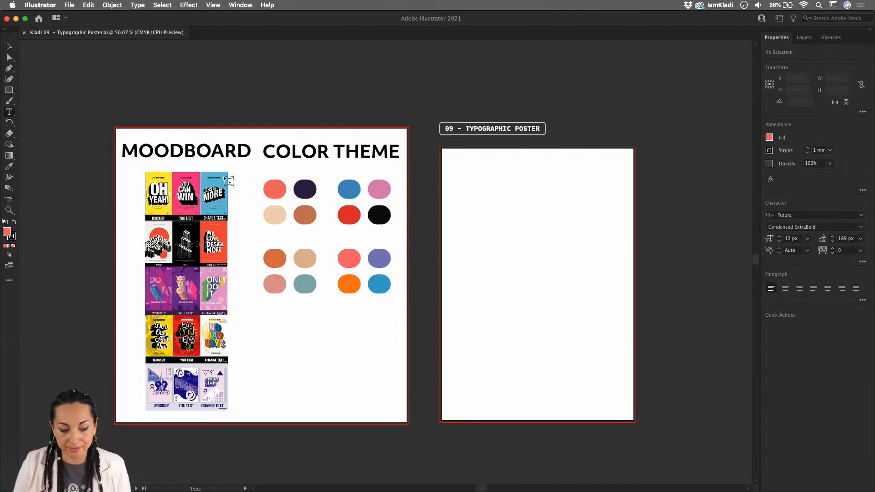
scroll(147, 210, "up", 3)
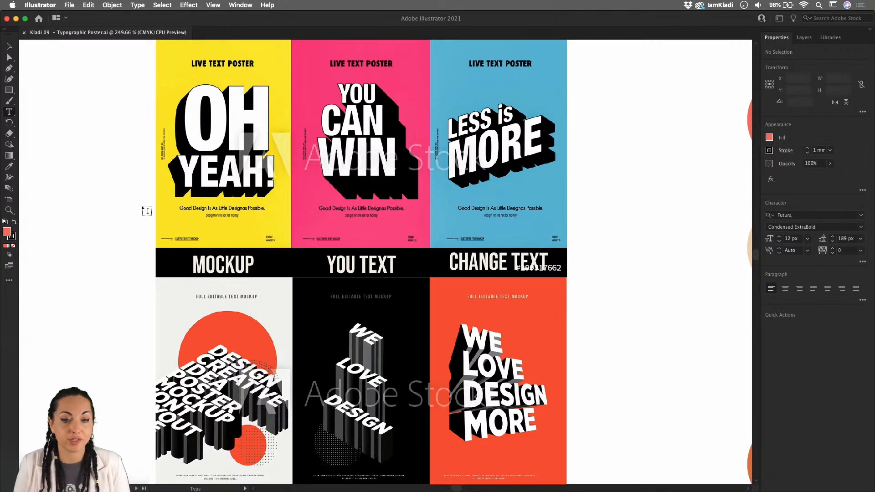
left_click(142, 208)
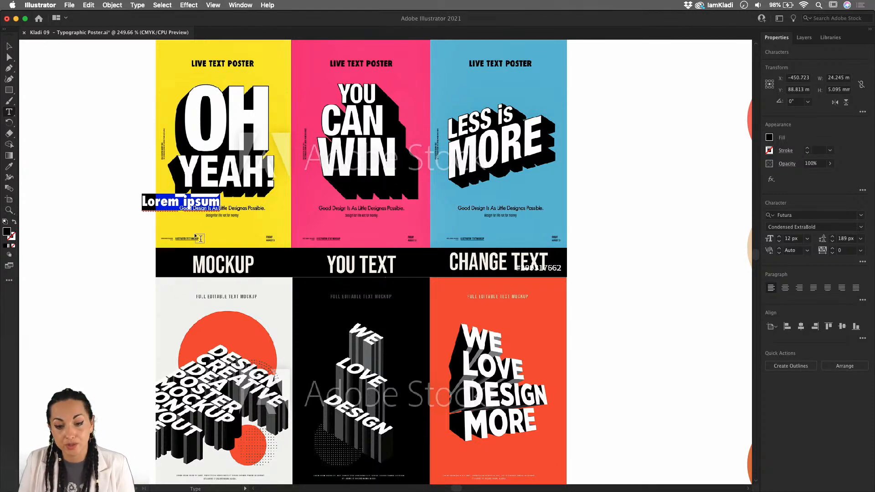
scroll(446, 185, "down", 5)
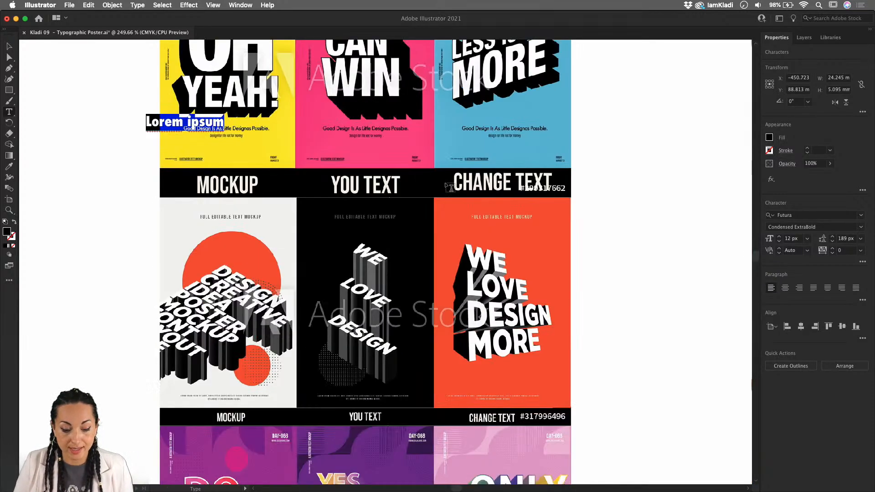
scroll(445, 184, "down", 8)
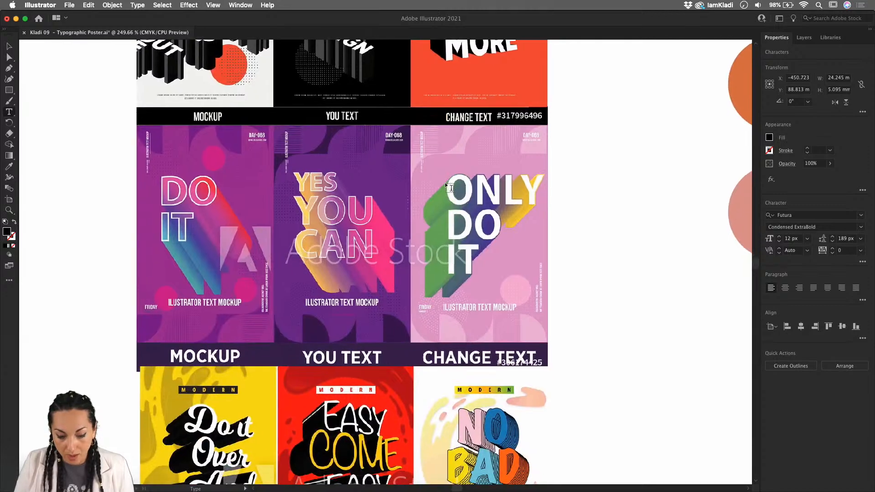
scroll(449, 187, "down", 5)
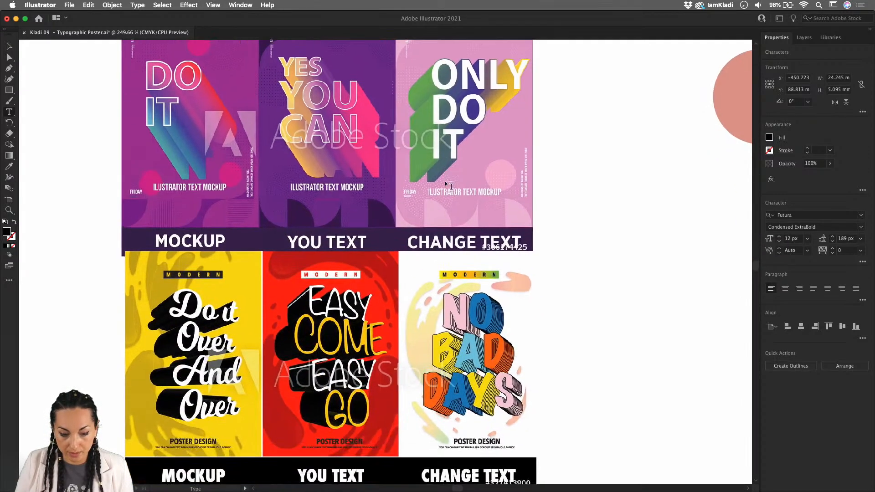
scroll(449, 187, "down", 3)
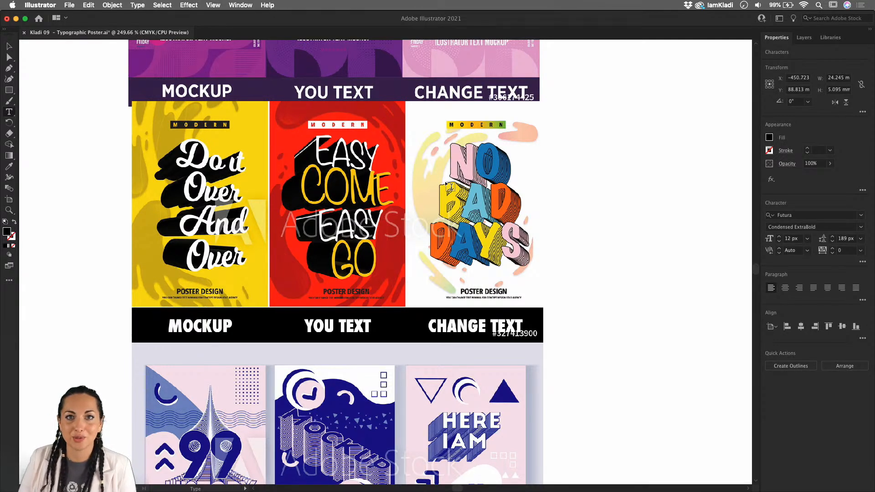
Undo the stray text object on the moodboard and bring the blank poster artboard into view
key("super+z")
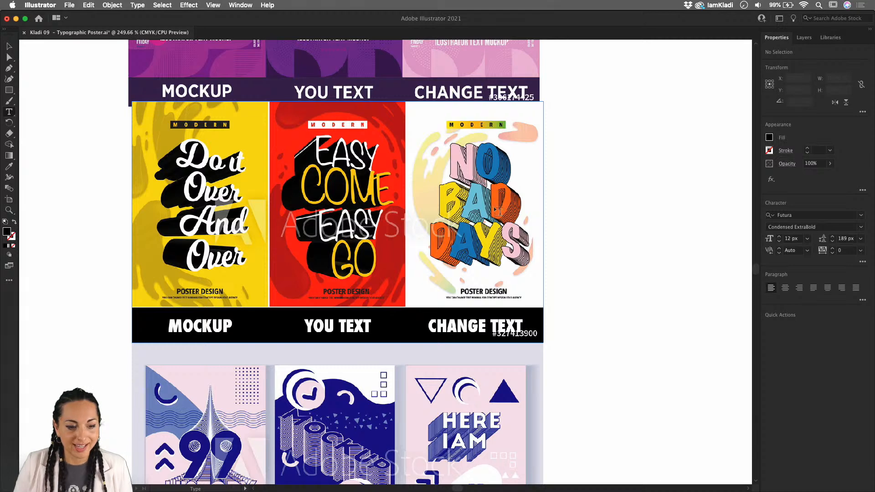
scroll(565, 208, "down", 5)
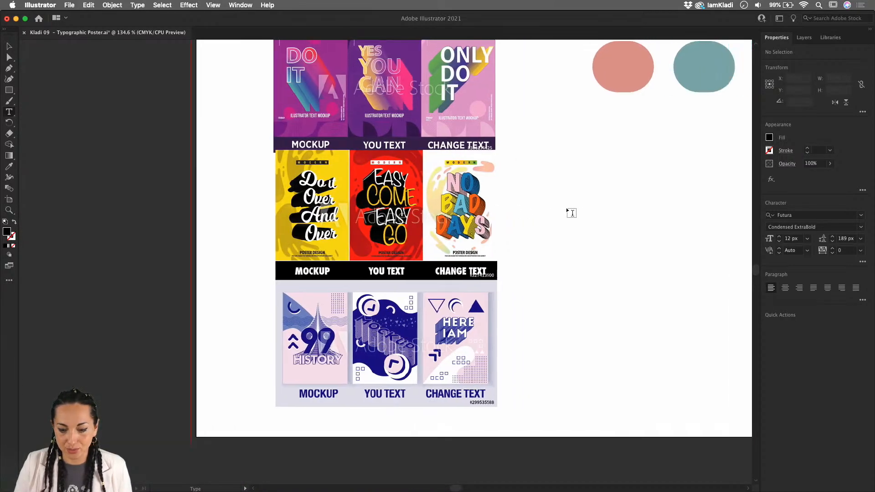
scroll(567, 207, "down", 3)
scroll(566, 207, "right", 8)
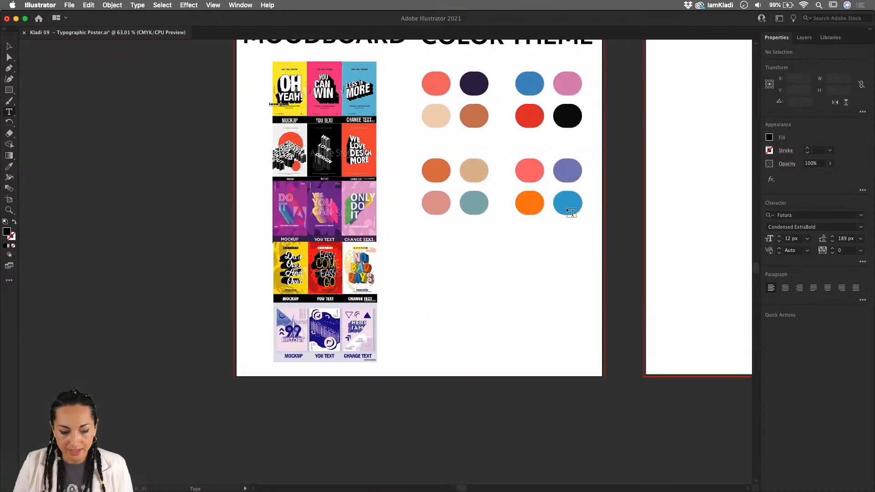
scroll(566, 207, "right", 5)
scroll(566, 207, "up", 2)
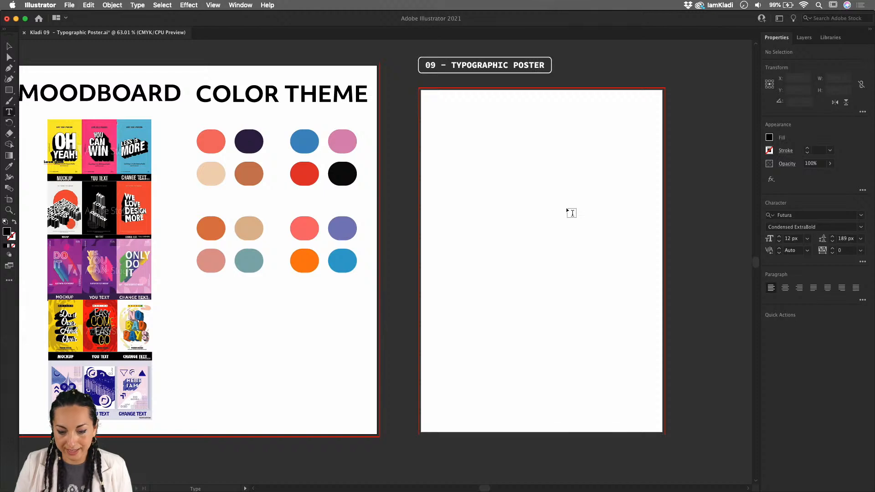
Examine the poster artboard's corner and red bleed line up close, and save the document
left_click(9, 46)
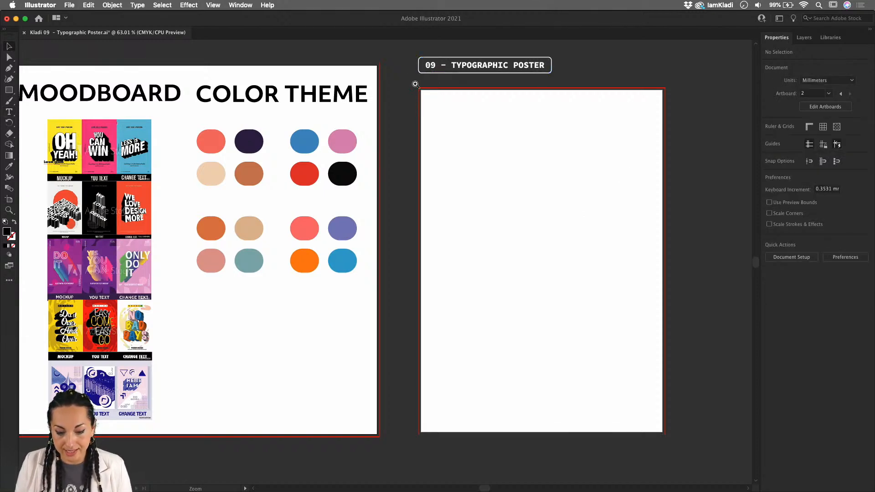
left_click_drag(415, 84, 468, 124)
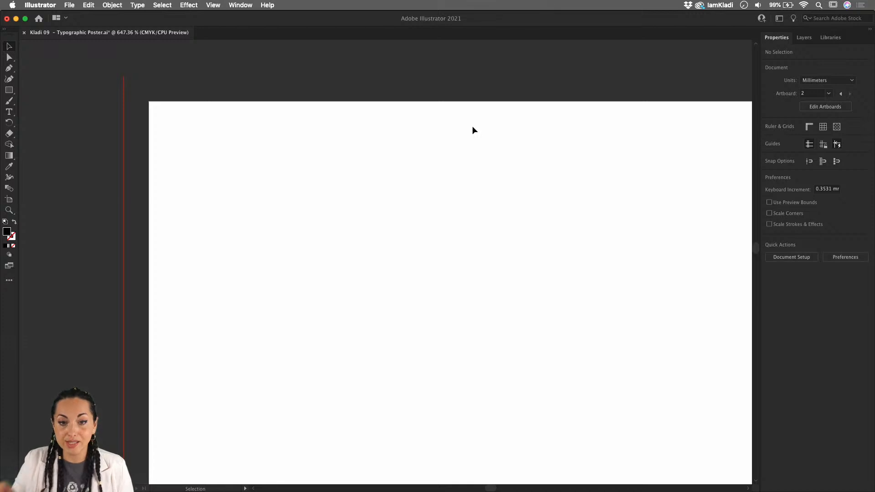
scroll(472, 129, "up", 2)
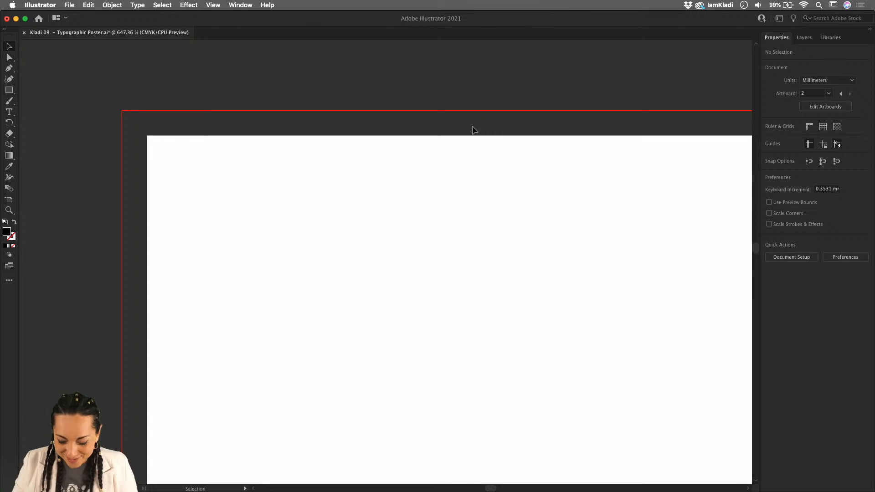
scroll(467, 164, "down", 1)
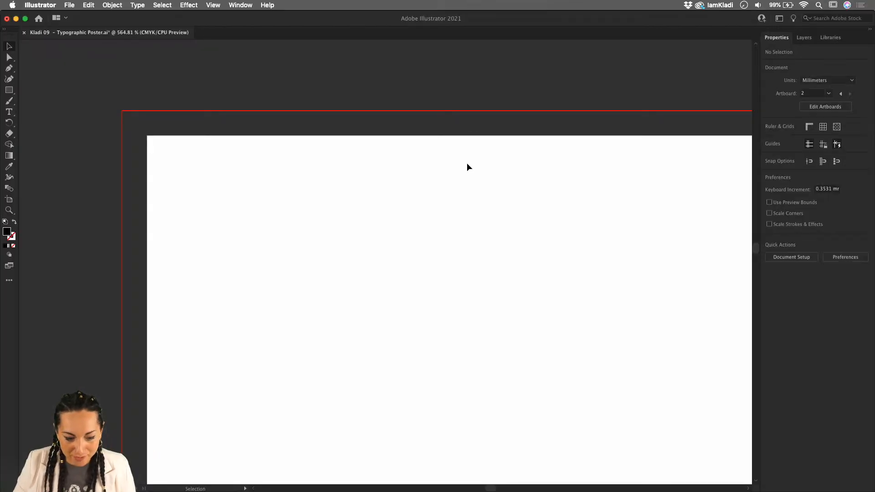
scroll(477, 149, "down", 6)
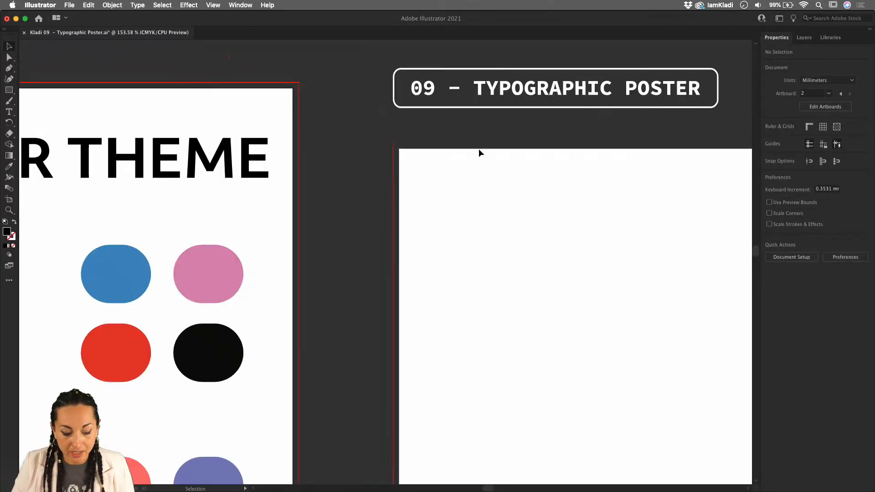
key("super+s")
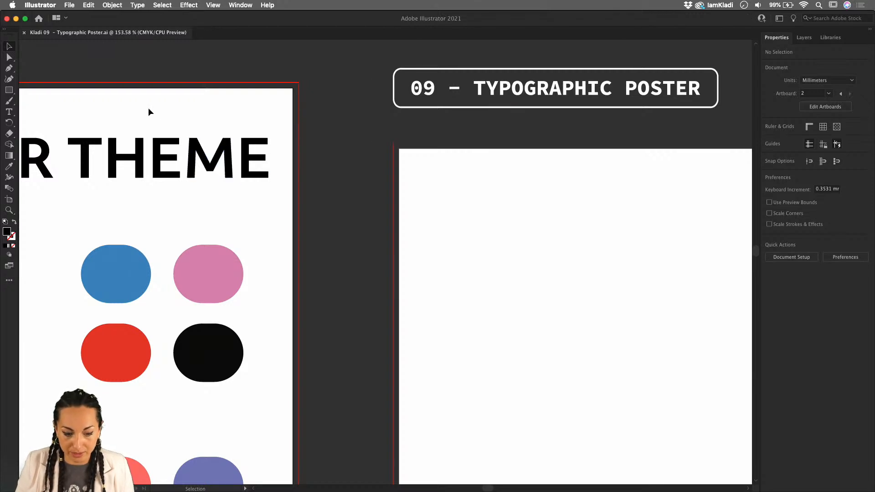
Set up a new Letter print document with a 3 mm bleed on all four sides
left_click(39, 19)
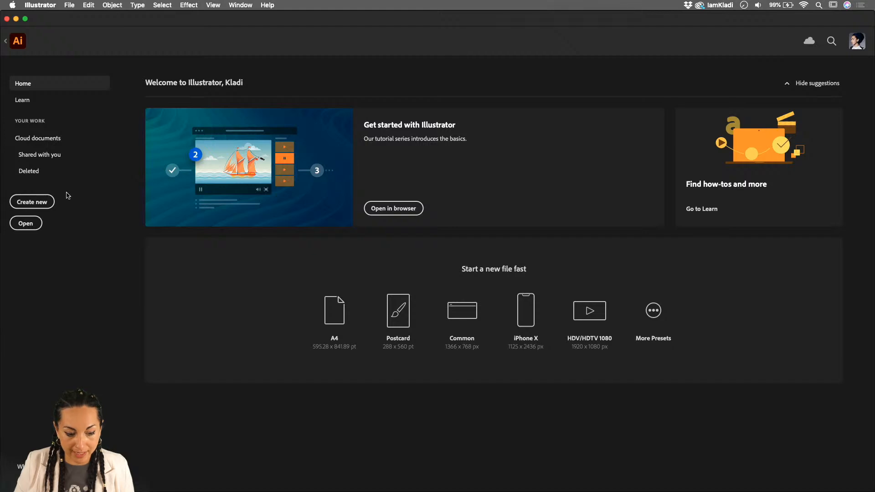
left_click(39, 206)
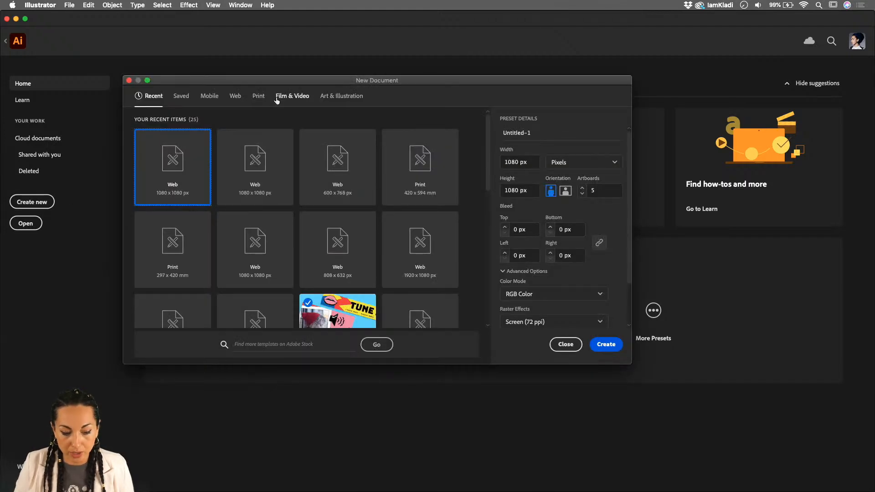
left_click(259, 97)
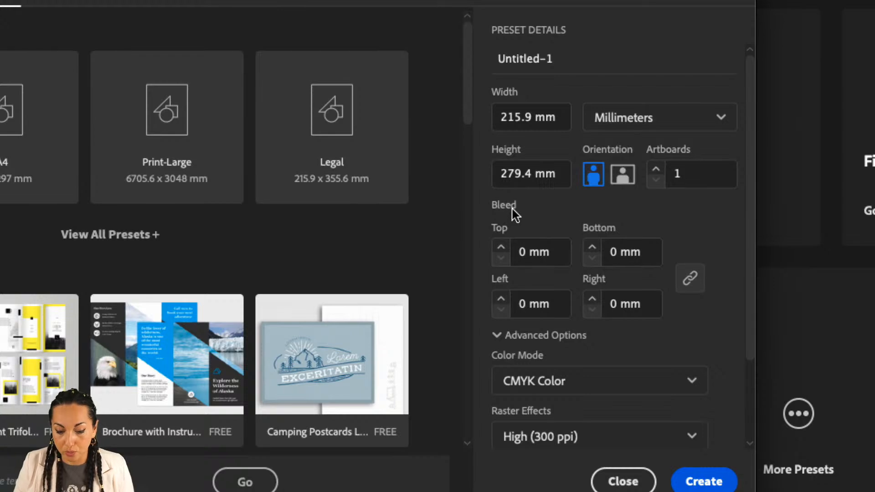
left_click(501, 247)
left_click(500, 248)
left_click(501, 247)
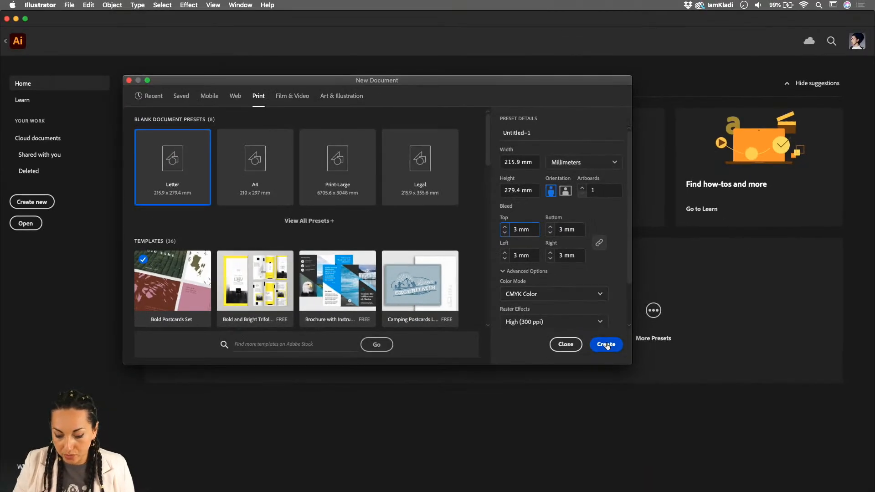
left_click(606, 345)
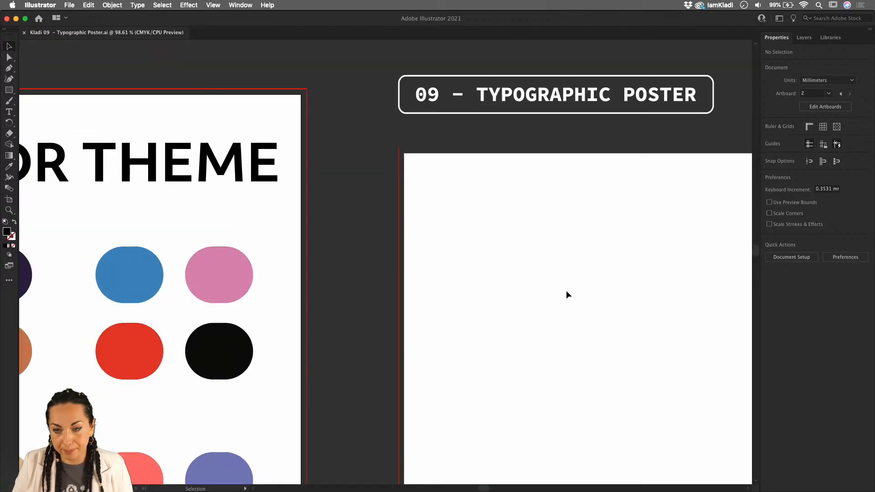
Create an area type frame about 257 mm wide and 257 mm high on the poster artboard, and clear its placeholder text
scroll(566, 291, "down", 10)
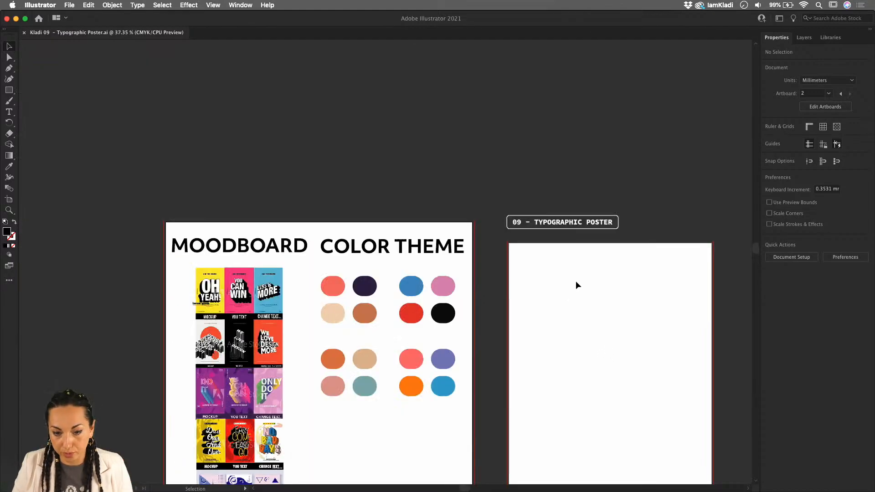
scroll(576, 281, "up", 8)
scroll(575, 280, "up", 1)
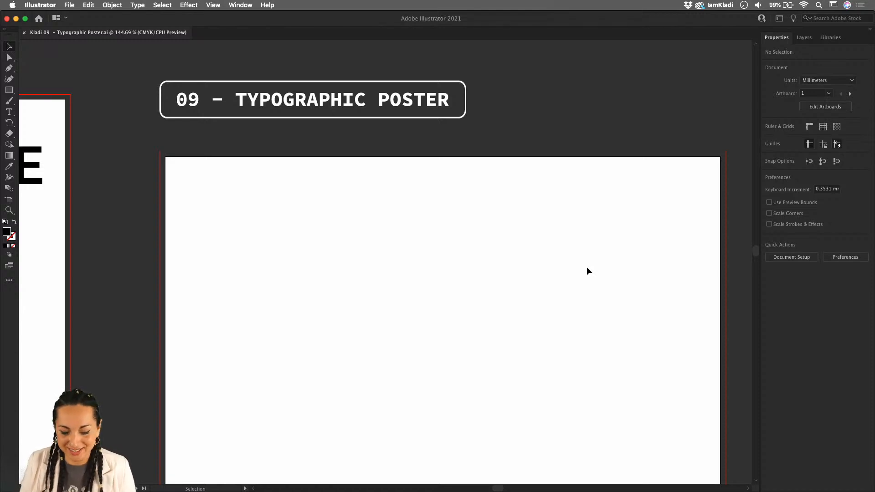
scroll(587, 271, "down", 5)
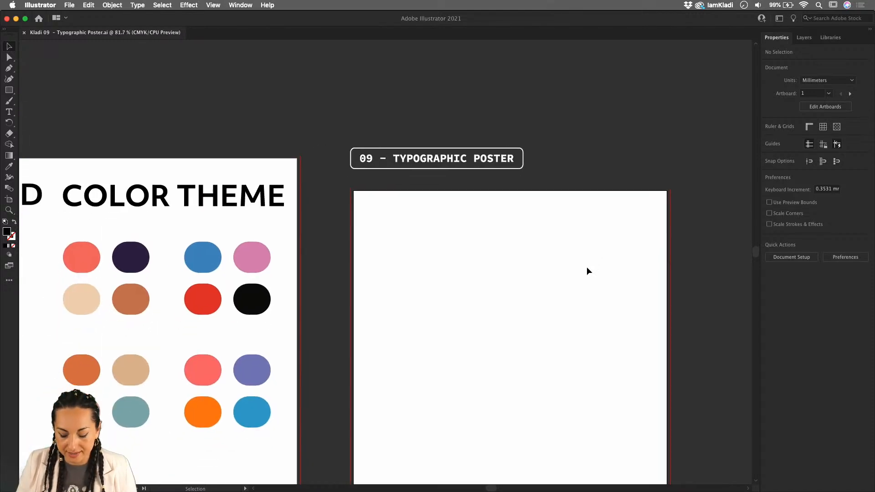
scroll(587, 271, "down", 2)
scroll(587, 271, "left", 1)
scroll(588, 268, "down", 3)
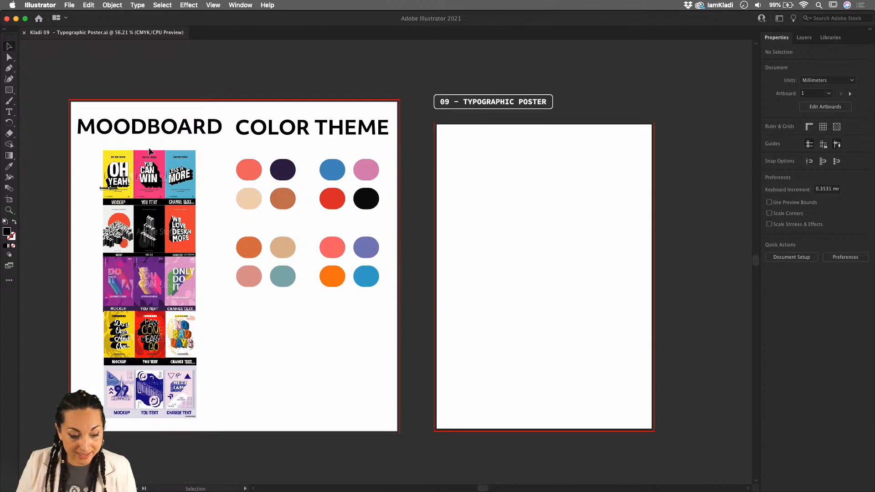
left_click(10, 113)
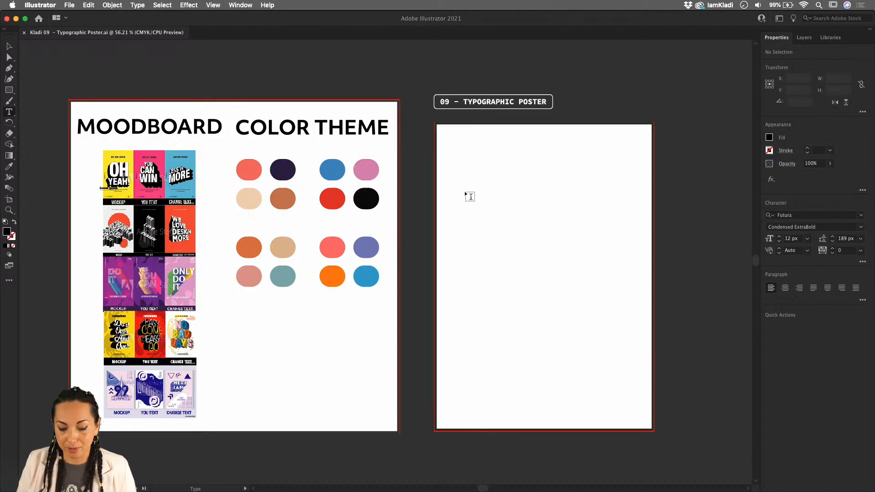
left_click_drag(465, 187, 650, 374)
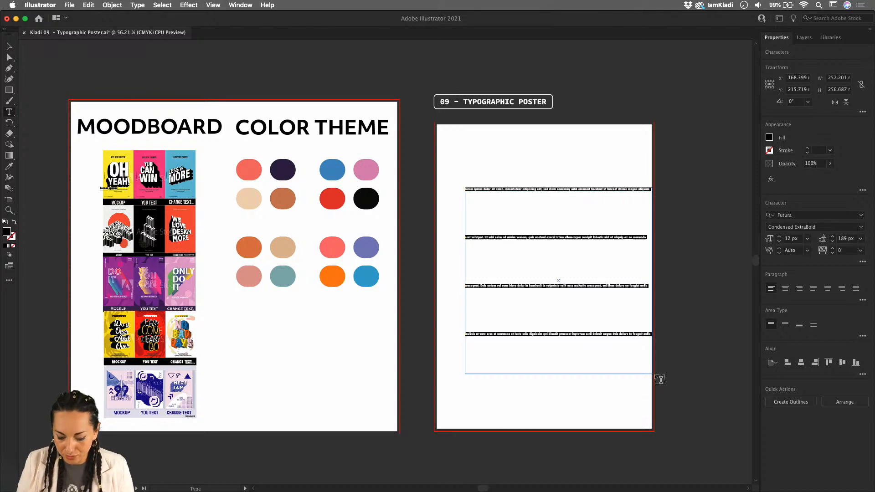
key("BackSpace")
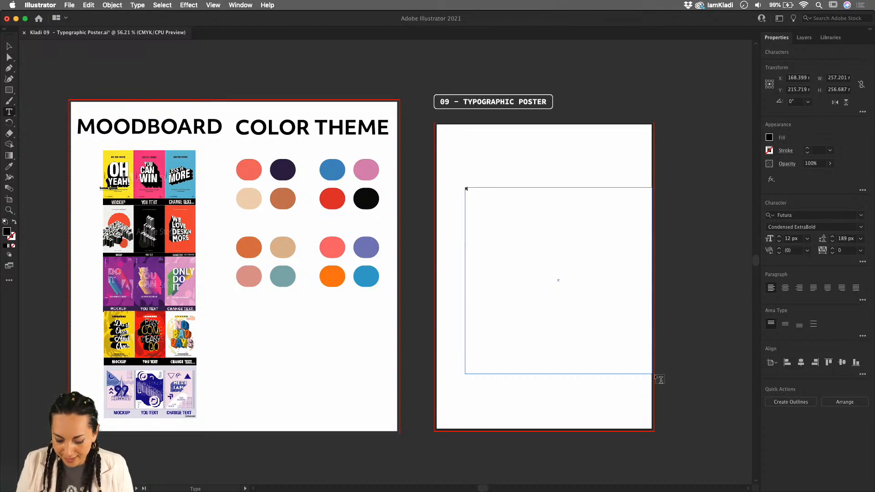
Enter "IT'S" and "FRIDAY" on two lines in the poster's text frame
key("super+a")
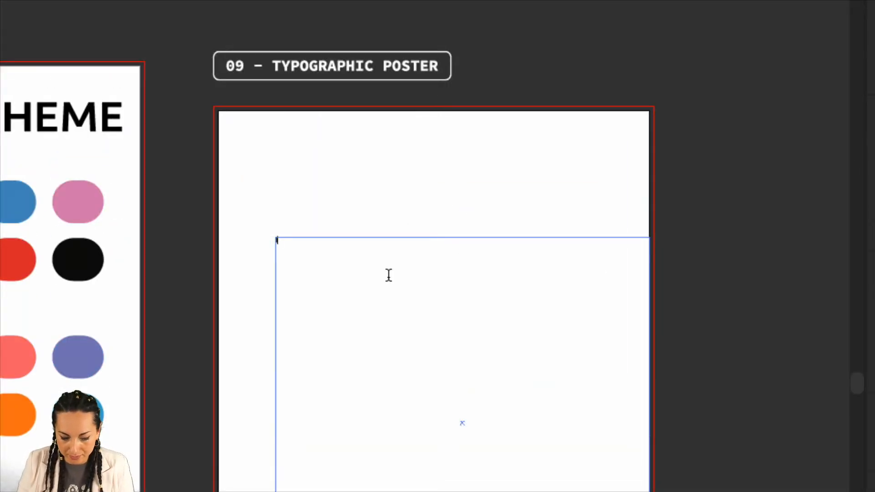
type("m")
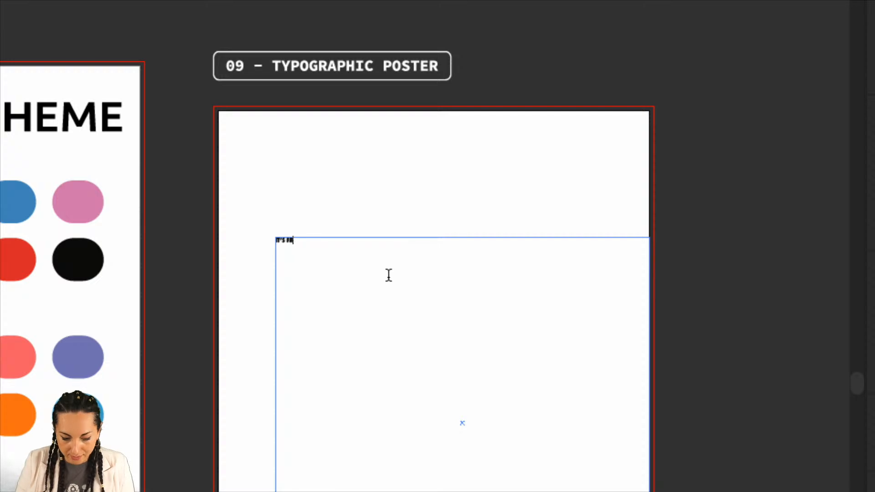
key("BackSpace")
key("BackSpace")
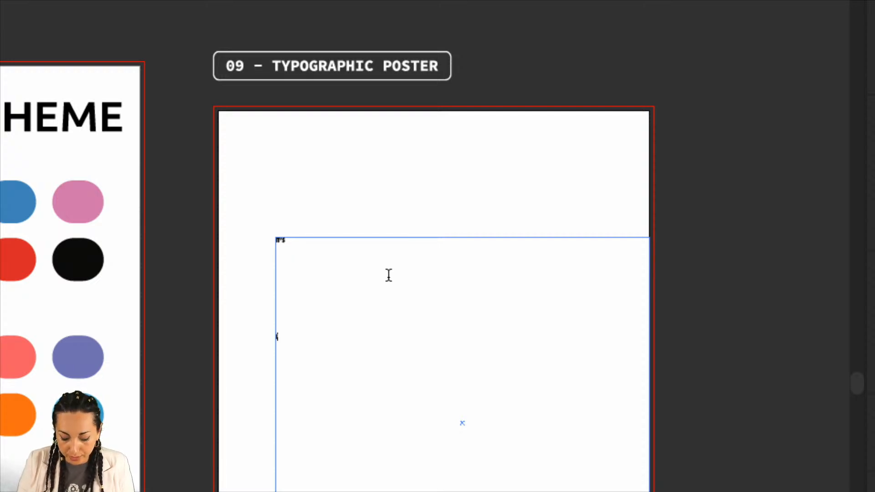
type("FRIDAY")
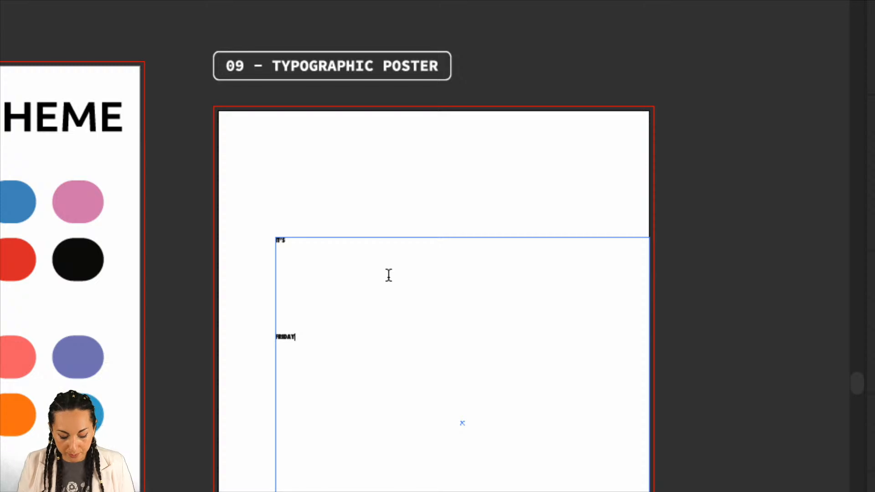
Set the font size of the whole two-line poster text to 172 px
key("ctrl+a")
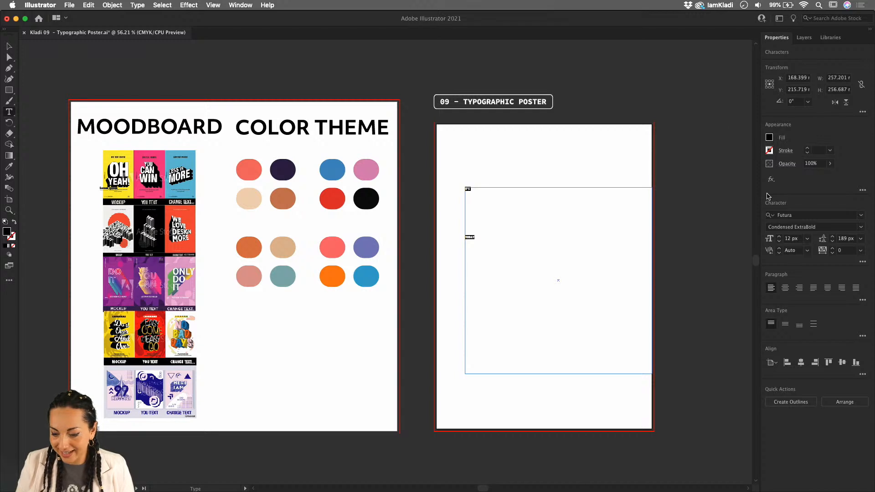
left_click(780, 237)
left_click_drag(780, 238, 778, 237)
left_click(792, 239)
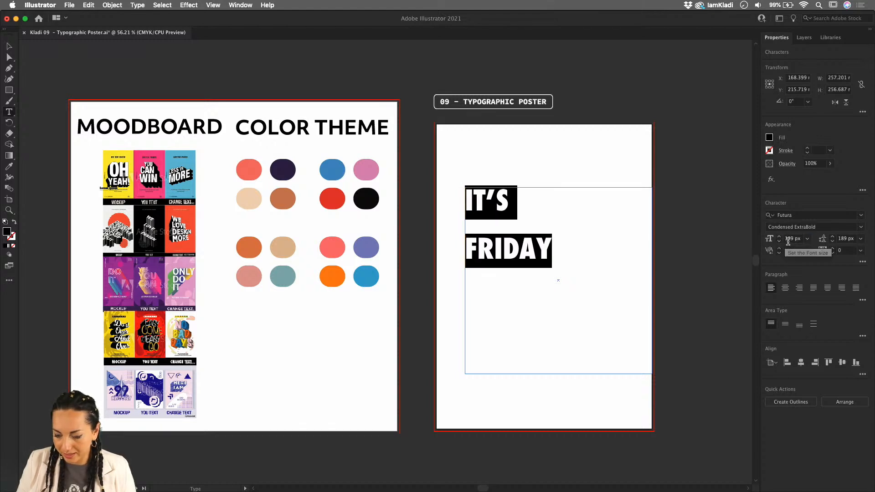
type("11")
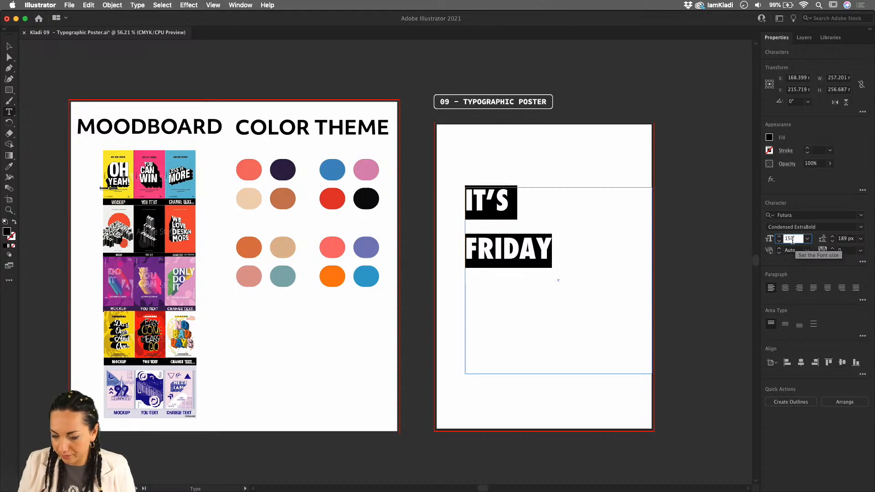
left_click(844, 239)
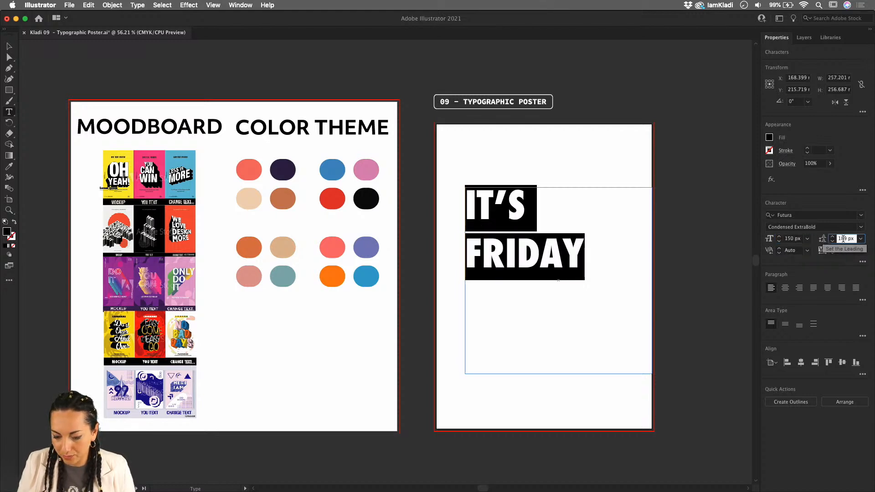
left_click(779, 236)
left_click(779, 236)
left_click(779, 236)
left_click(779, 236)
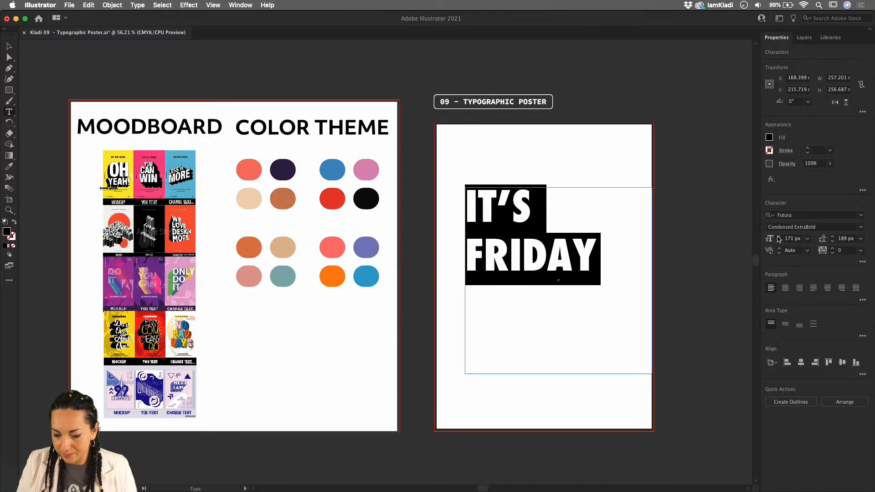
left_click(779, 236)
Add an exclamation mark after FRIDAY and set the leading of both text lines to 216 px
key("Right")
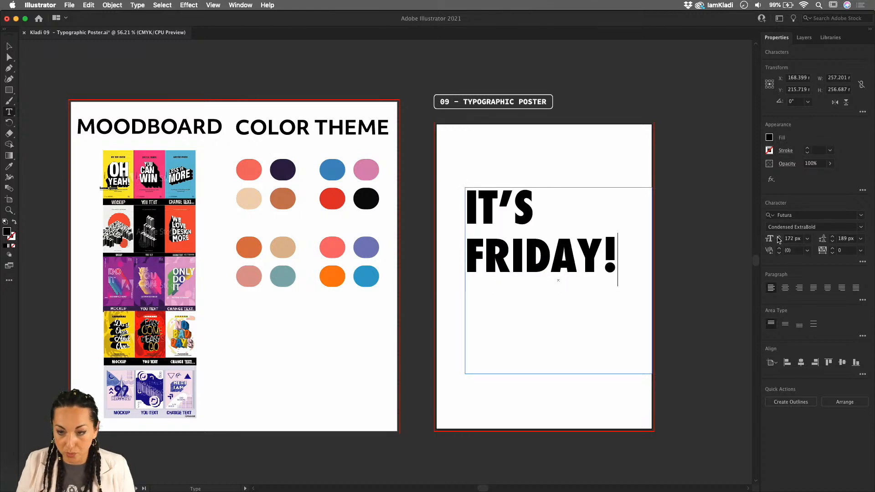
type("!")
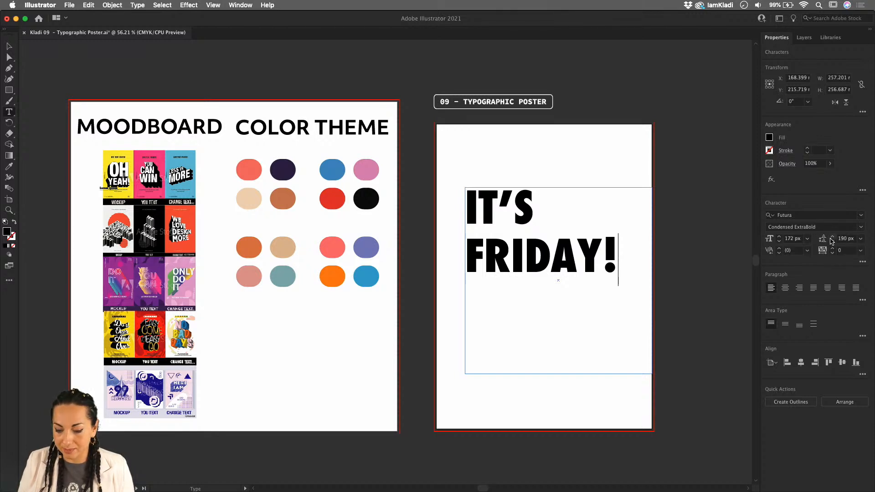
key("super+a")
left_click(830, 237)
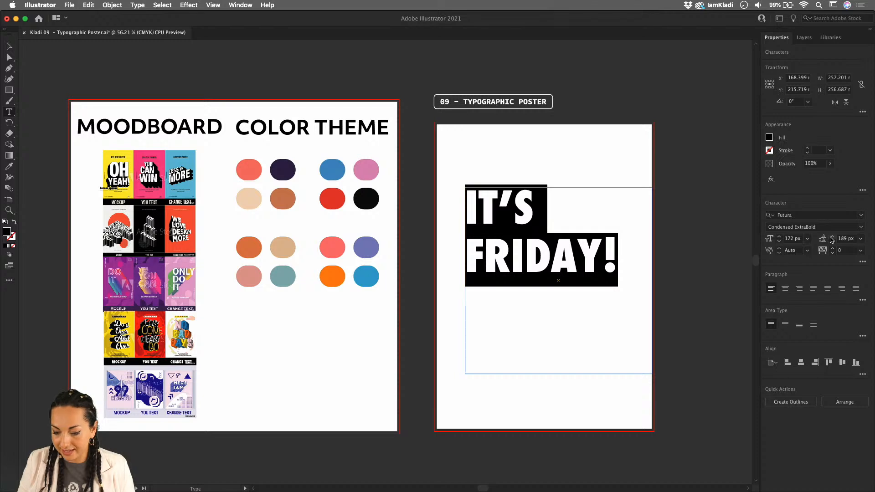
left_click(830, 237)
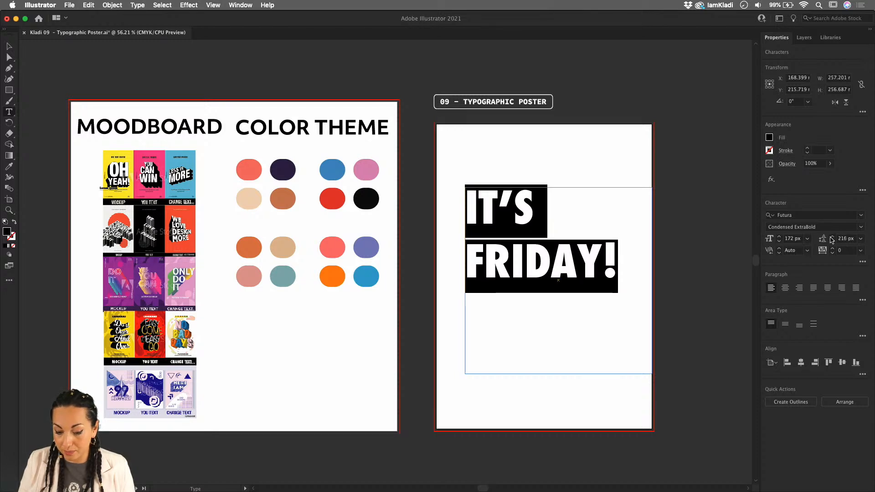
Try wider leading on both lines of the poster text, and tighten it to 181 px
left_click(830, 236)
left_click(831, 236)
left_click(830, 237)
left_click(831, 236)
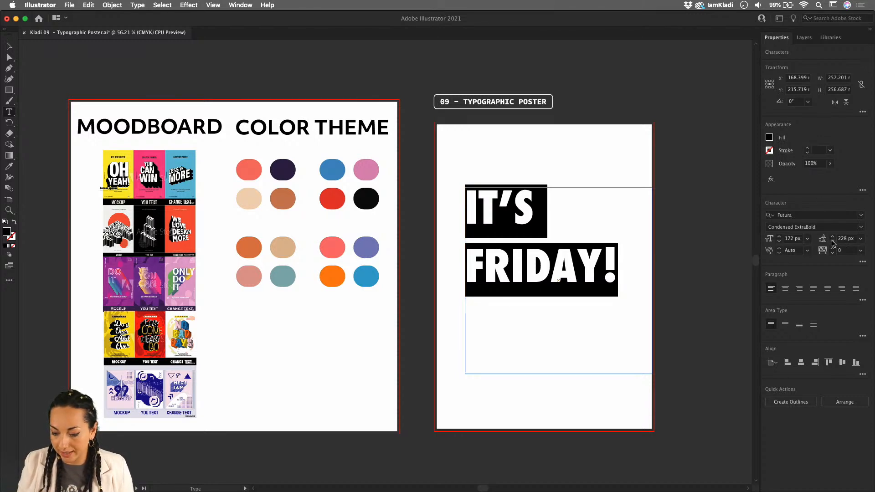
left_click(833, 243)
left_click(833, 243)
left_click(832, 243)
left_click(833, 243)
left_click(833, 242)
left_click(833, 243)
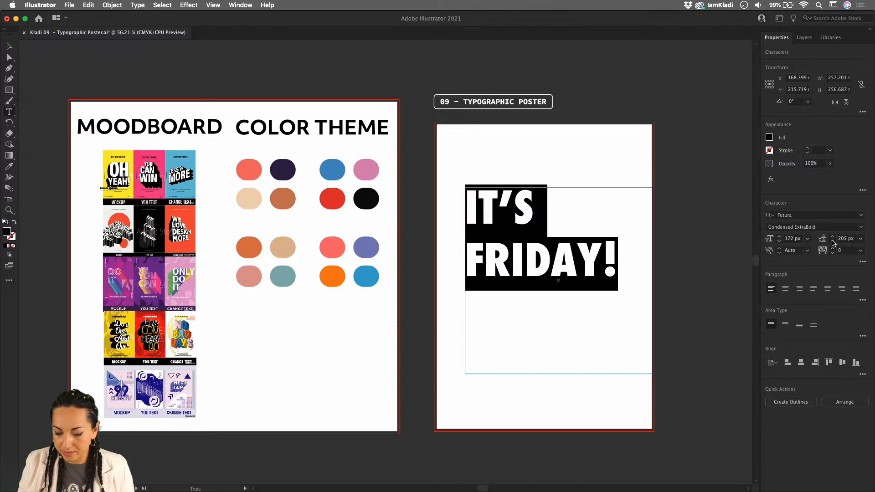
left_click(832, 243)
left_click(833, 242)
left_click(832, 242)
left_click(832, 243)
left_click(832, 242)
left_click(833, 243)
left_click(833, 242)
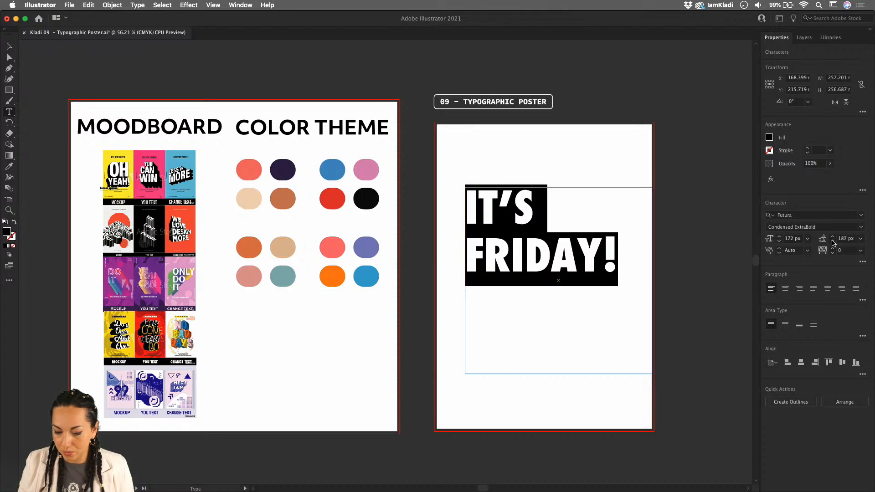
left_click(833, 243)
left_click(833, 243)
left_click(833, 242)
left_click(833, 242)
left_click(832, 242)
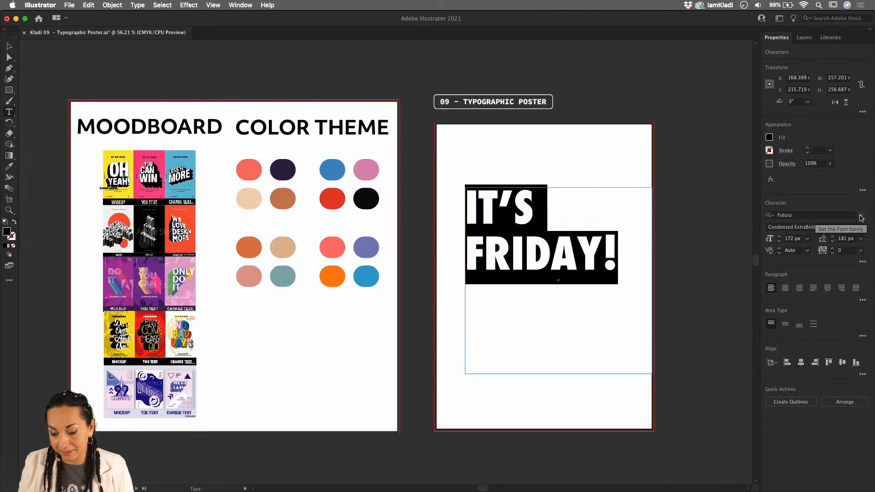
Filter the fonts to handwritten with heavy weight, and apply Chantal Bold Italic to the poster text
left_click(860, 215)
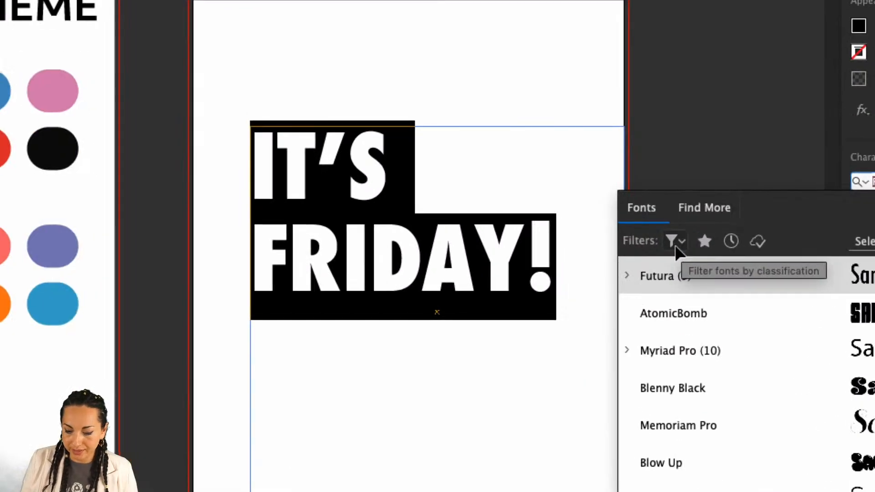
left_click(681, 242)
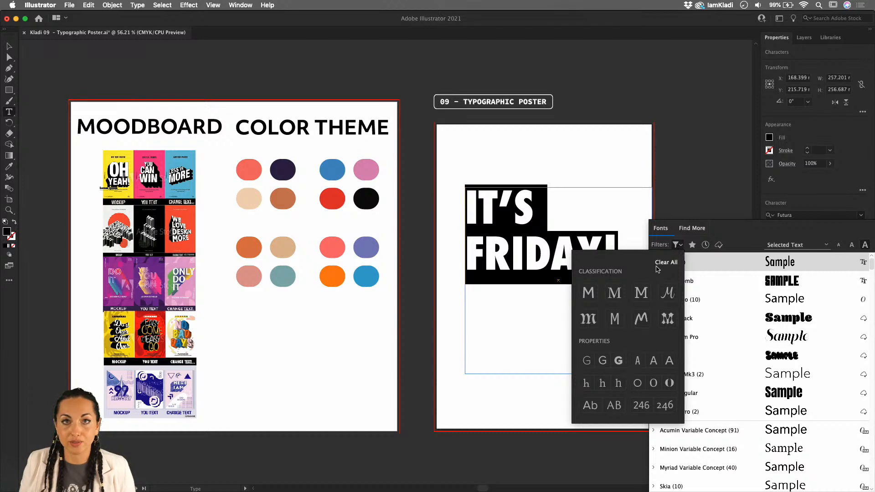
left_click(589, 294)
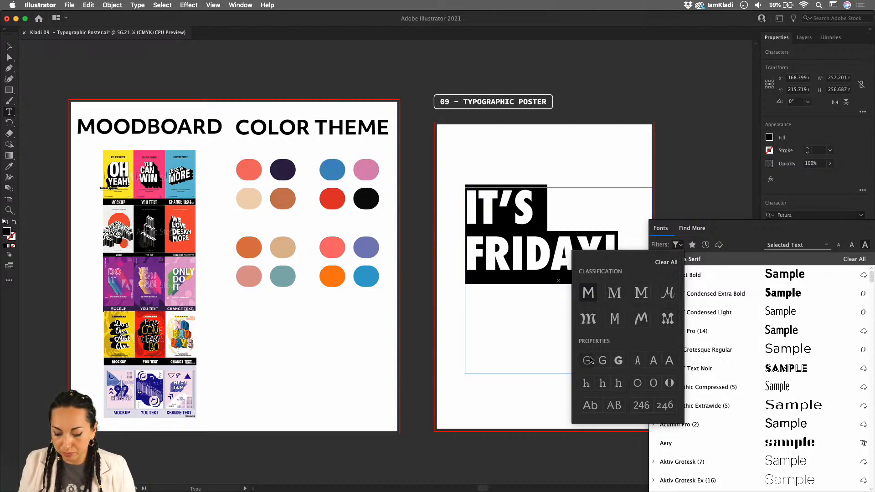
left_click(619, 361)
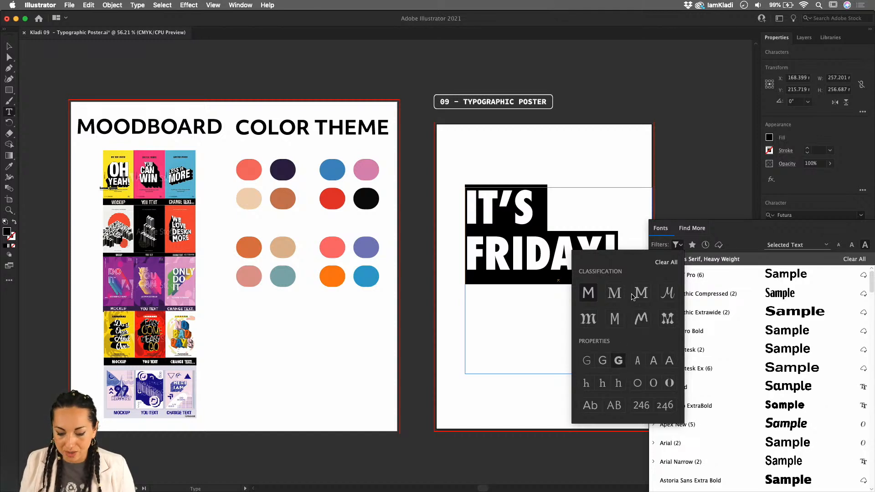
left_click(642, 318)
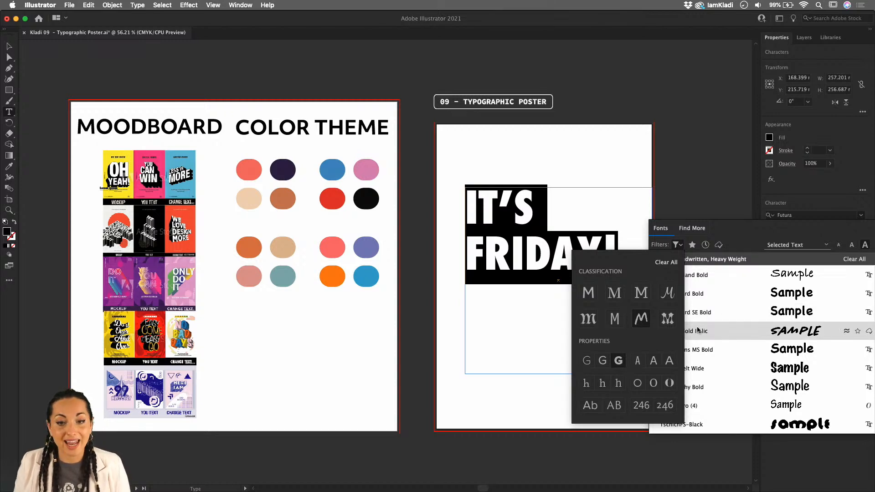
left_click(805, 211)
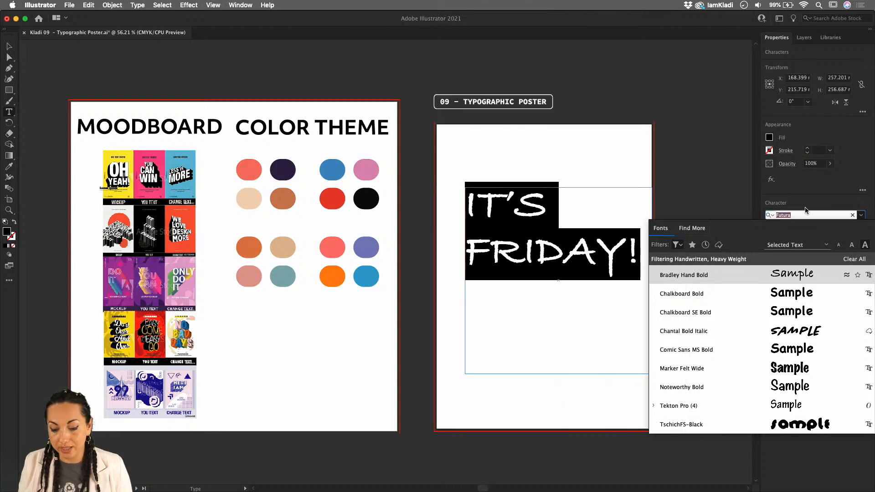
left_click(798, 331)
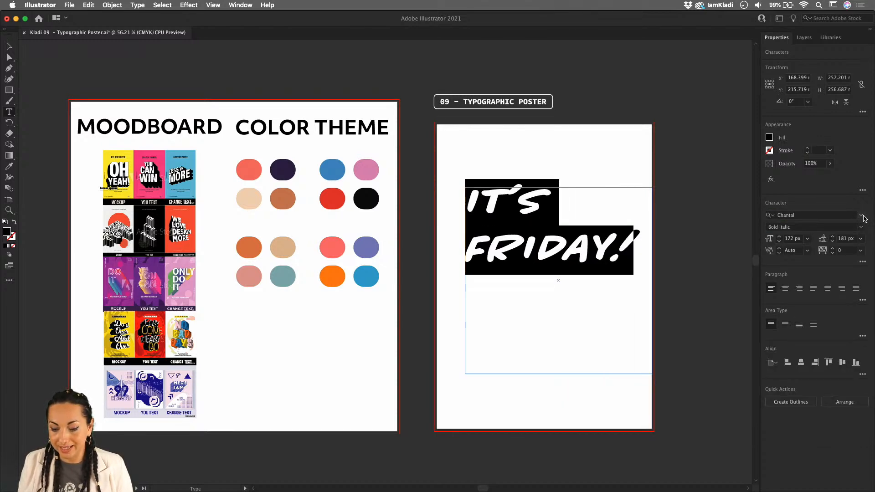
Clear the font filters and filter the font list to sans serif with heavy weight
left_click(815, 214)
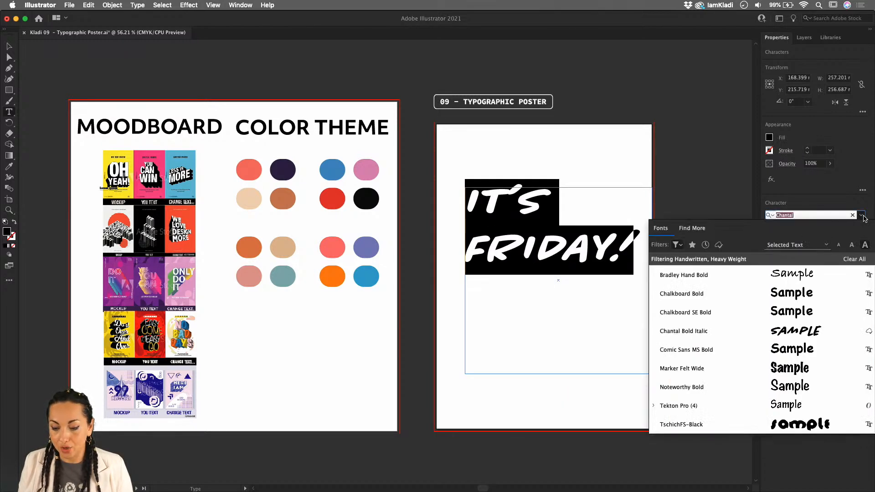
left_click(678, 244)
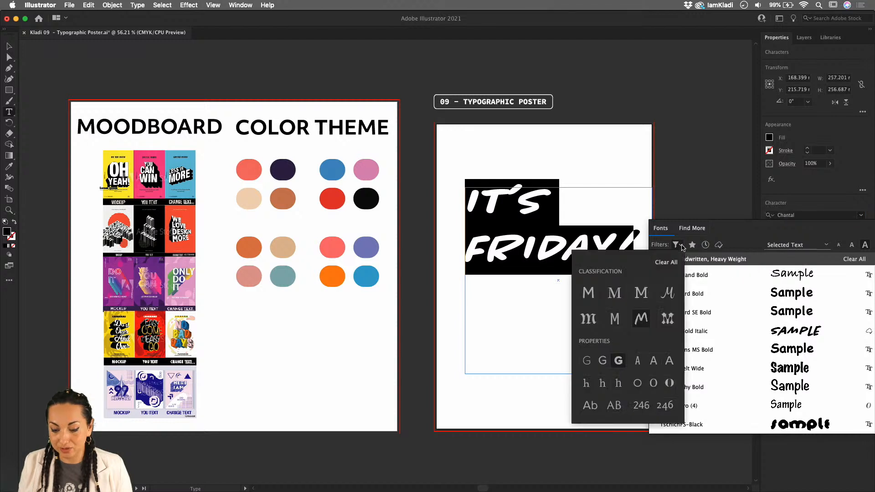
left_click(666, 264)
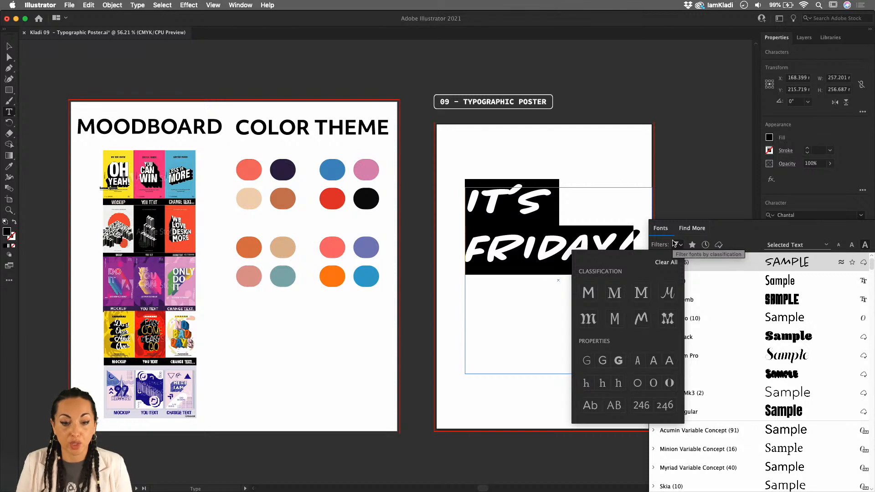
left_click(588, 293)
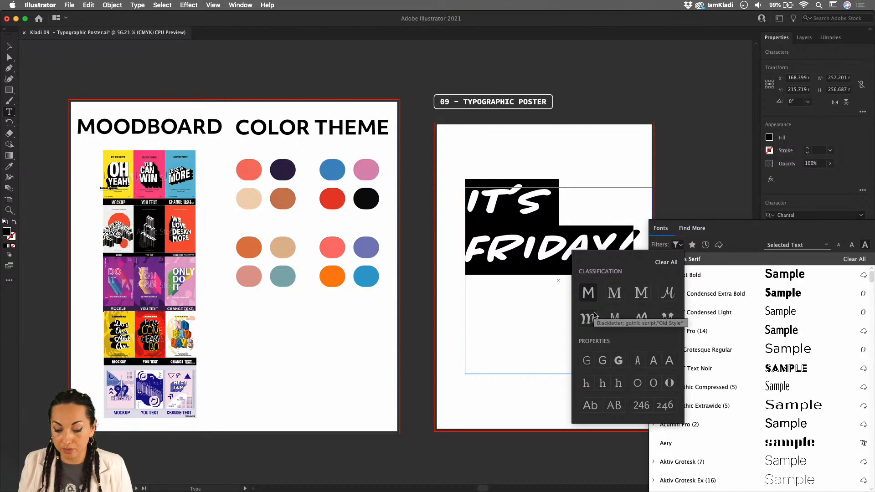
left_click(619, 362)
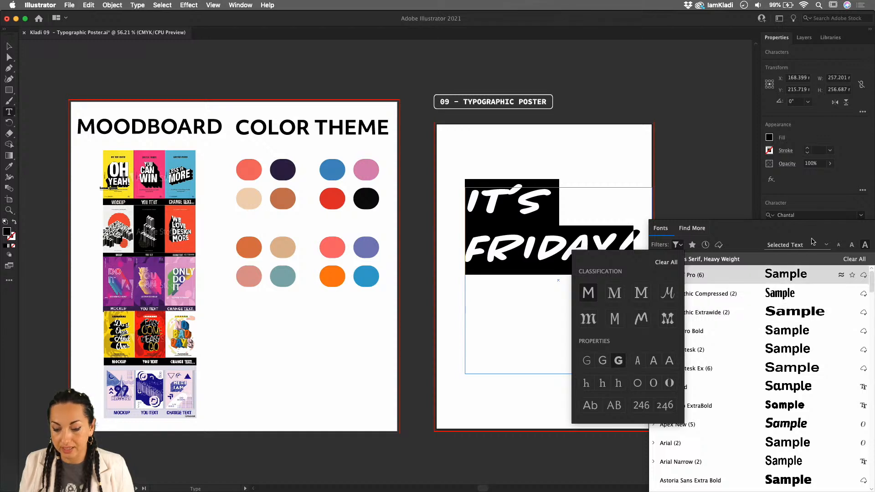
Search the filtered fonts for "FU" and apply Futura Condensed ExtraBold to the poster text
left_click(814, 216)
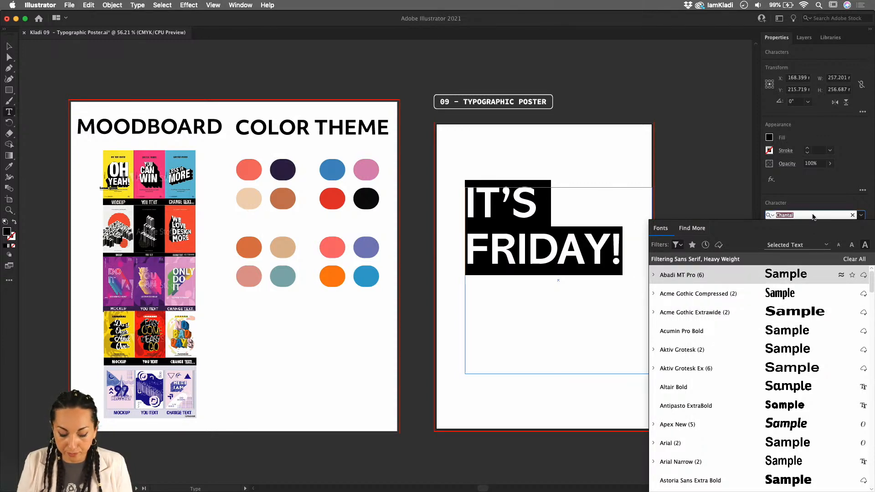
type("F")
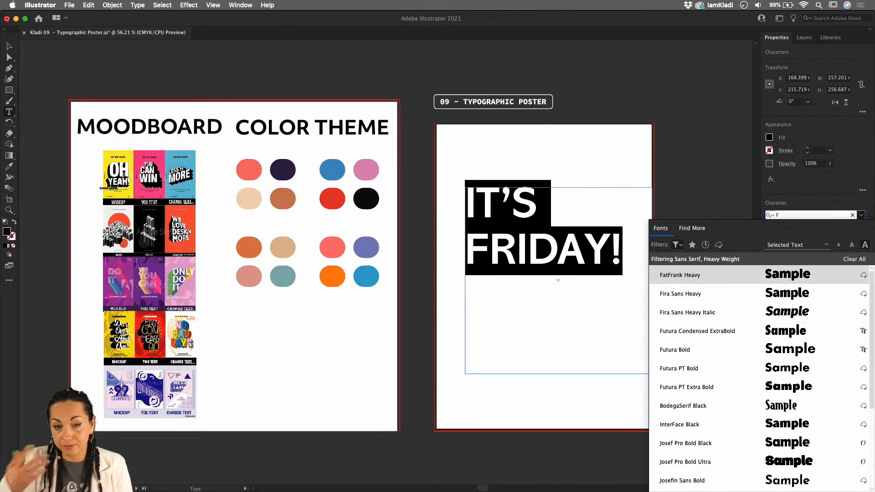
type("U")
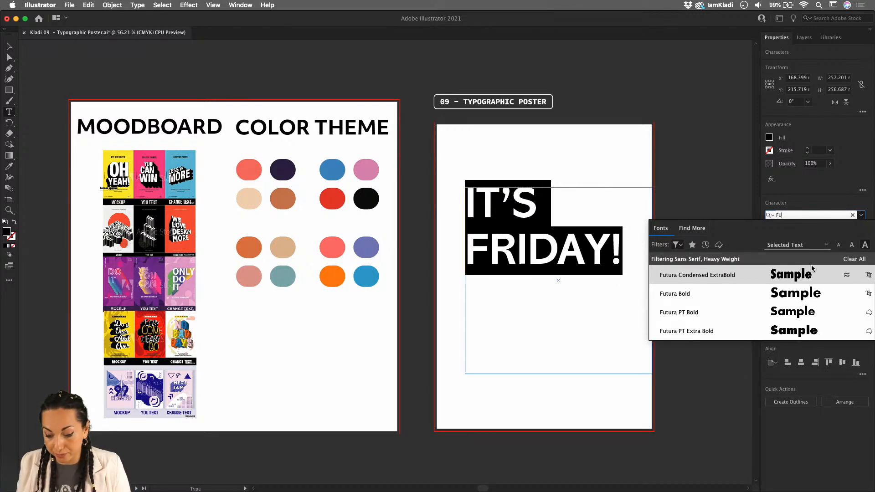
left_click(807, 283)
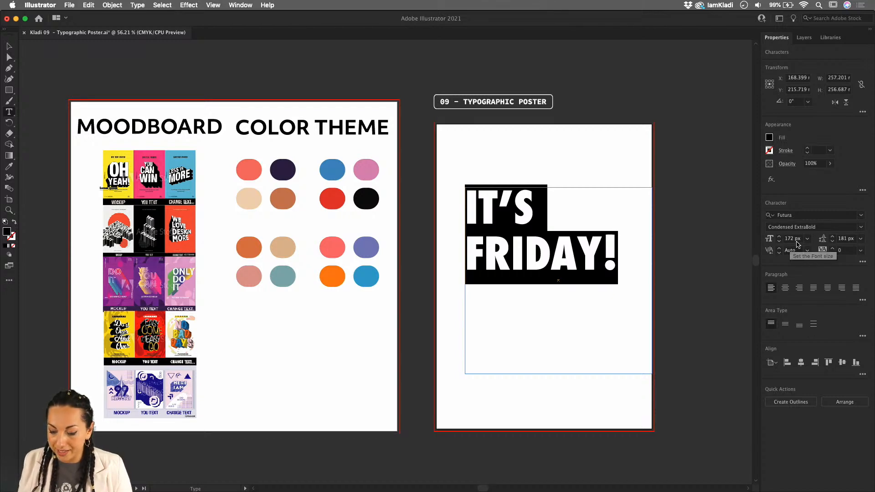
Set the leading of the IT'S FRIDAY! text to 175 px
left_click(833, 236)
left_click(833, 236)
left_click(832, 236)
left_click(833, 242)
left_click(833, 241)
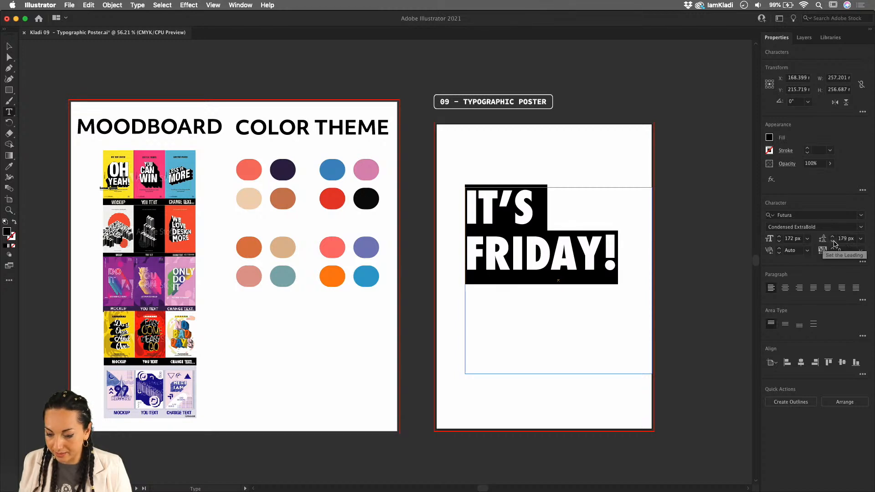
left_click(833, 241)
left_click(833, 241)
left_click(833, 241)
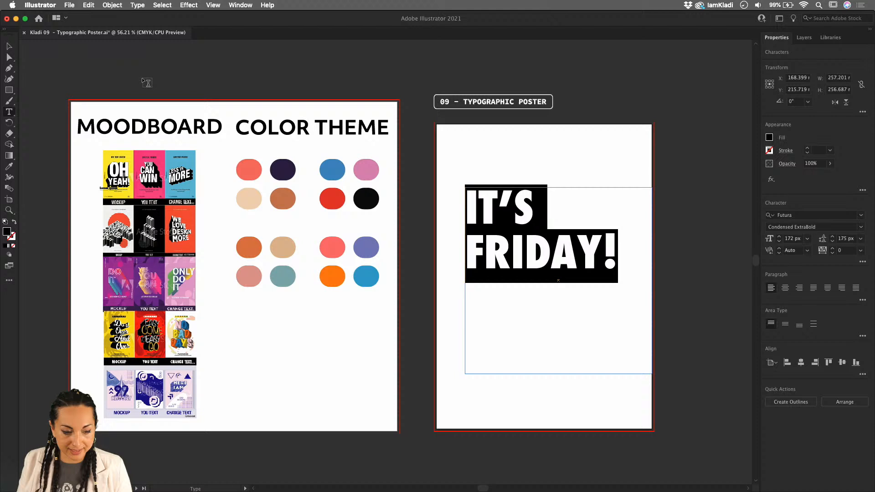
Resize the poster's text frame to about 279 mm wide and 214 mm high
left_click(9, 47)
left_click_drag(653, 372, 615, 340)
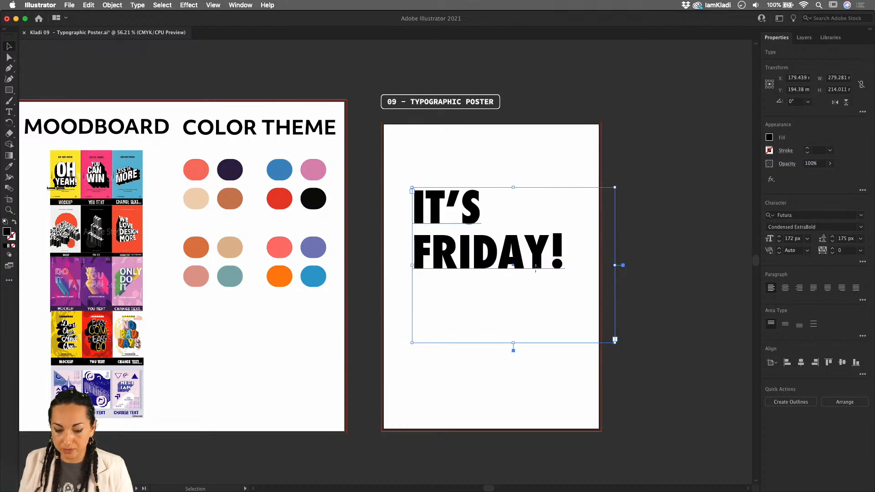
Insert an extra line break between IT'S and FRIDAY!, and remove it again
double_click(524, 262)
left_click(550, 262)
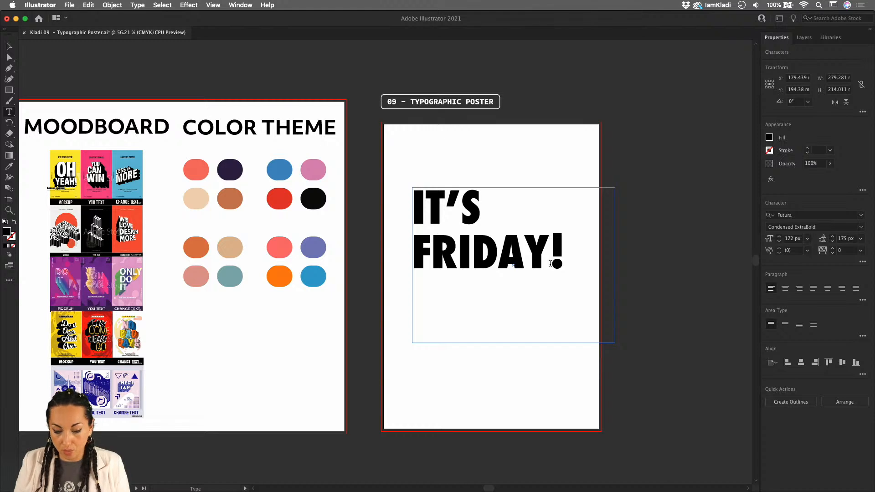
left_click(525, 224)
key("Return")
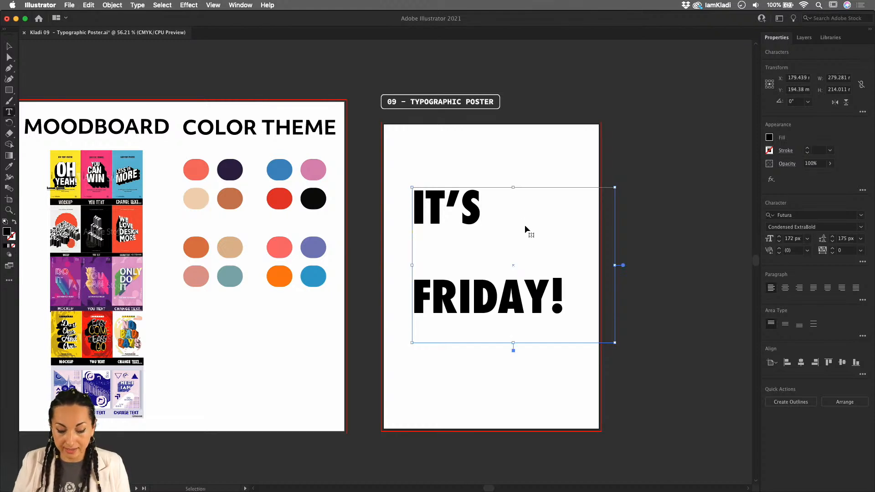
key("BackSpace")
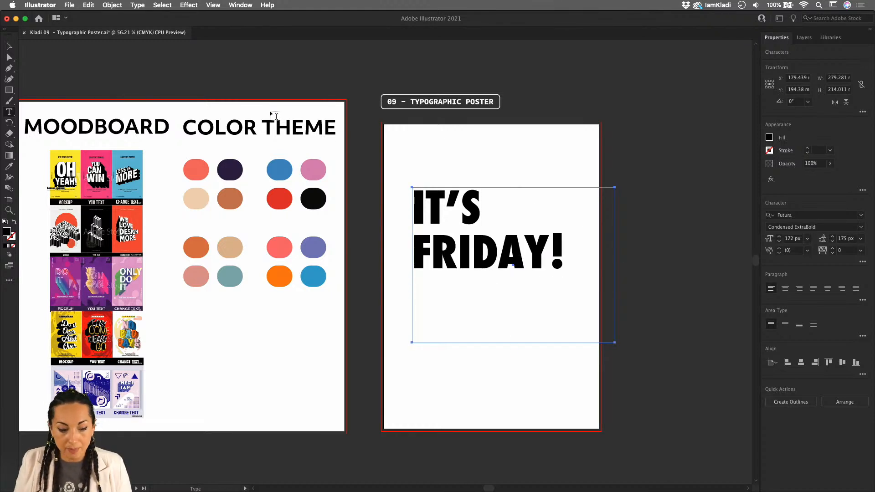
key("Escape")
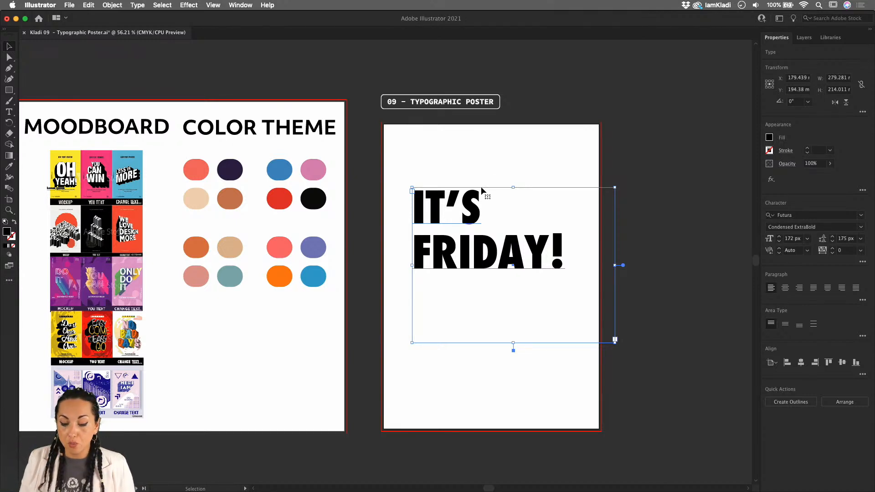
Convert the IT'S FRIDAY! area type to point type
key("super+alt")
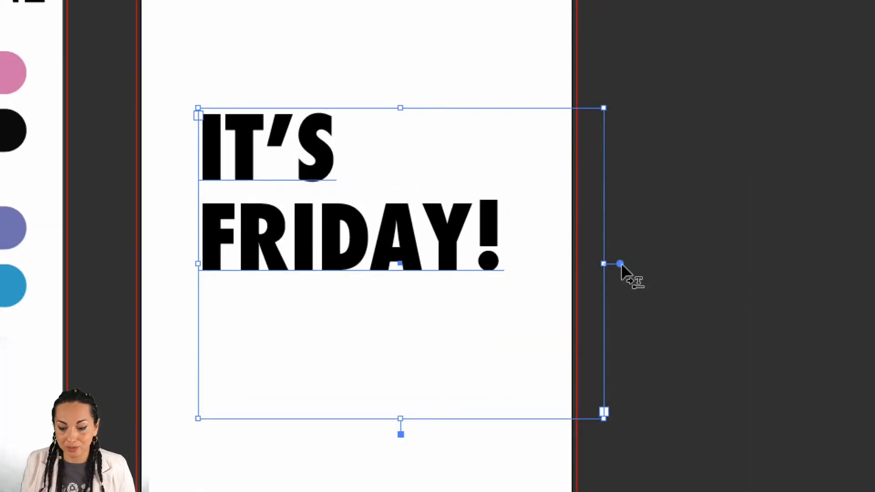
key("super+alt+c")
left_click(621, 266)
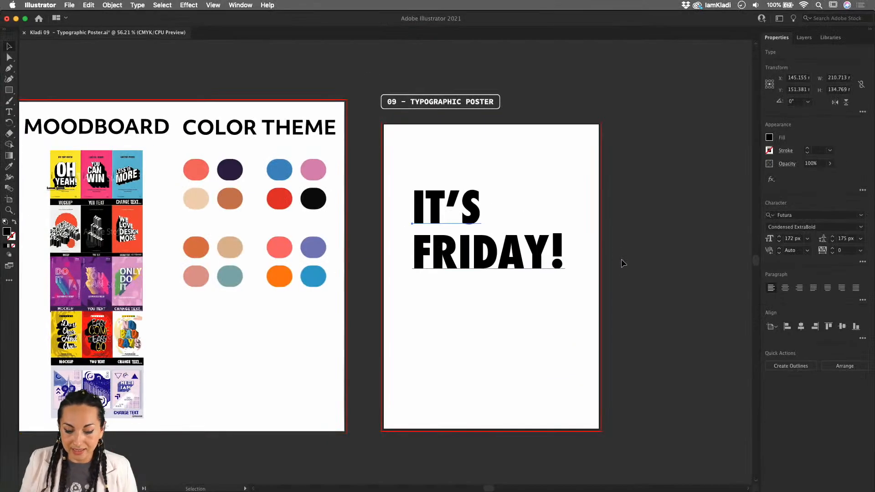
Scale the IT'S FRIDAY! text proportionally to about 190 mm wide and 122 mm high in the poster's upper right area
left_click(500, 231)
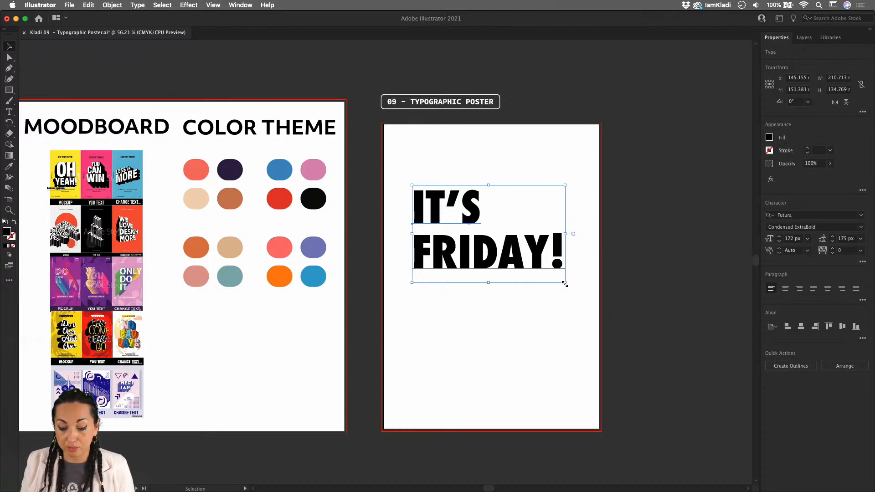
left_click_drag(565, 283, 584, 329)
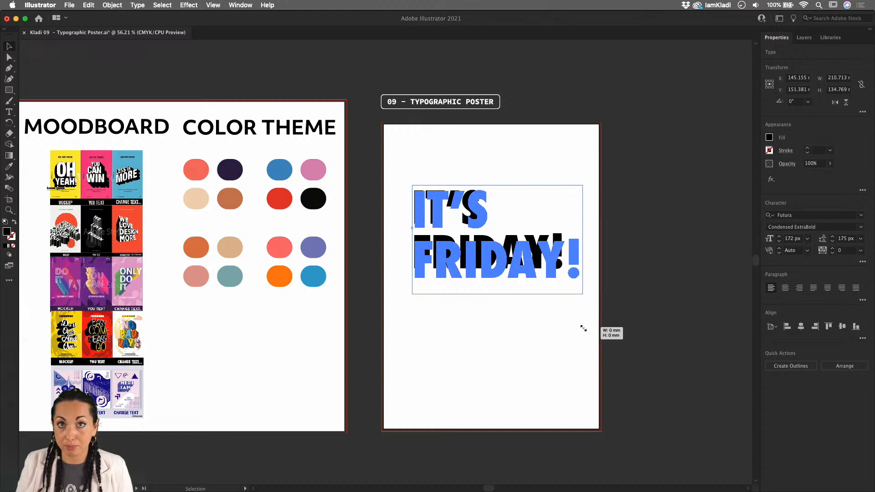
mouse_move(584, 328)
left_mouse_down()
mouse_move(688, 391)
mouse_move(557, 391)
mouse_move(589, 391)
mouse_move(575, 340)
left_mouse_up()
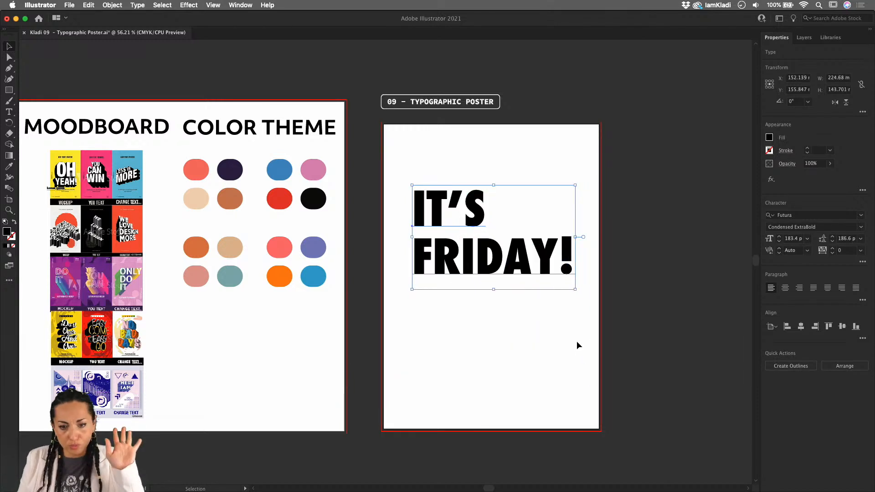
left_click_drag(543, 266, 561, 228)
left_click_drag(424, 251, 449, 234)
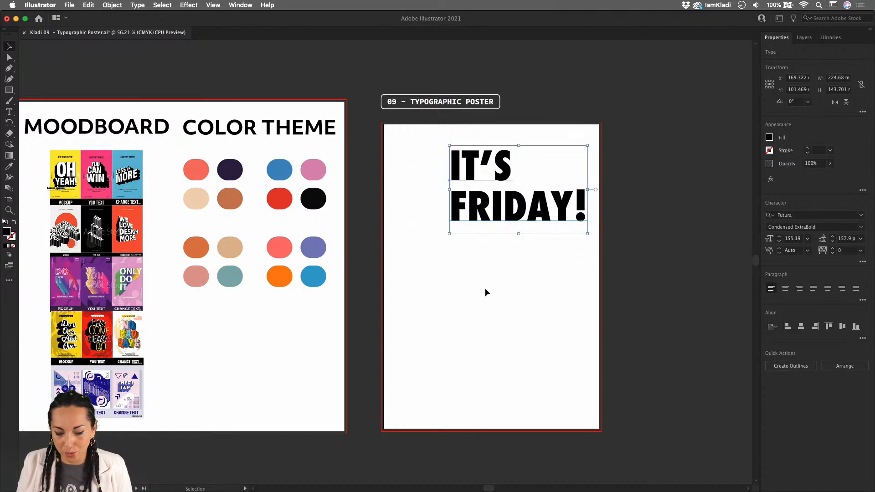
Duplicate the IT'S FRIDAY! text and place the copy below the original, nearer the poster's left edge
left_click(484, 290)
left_click(515, 218)
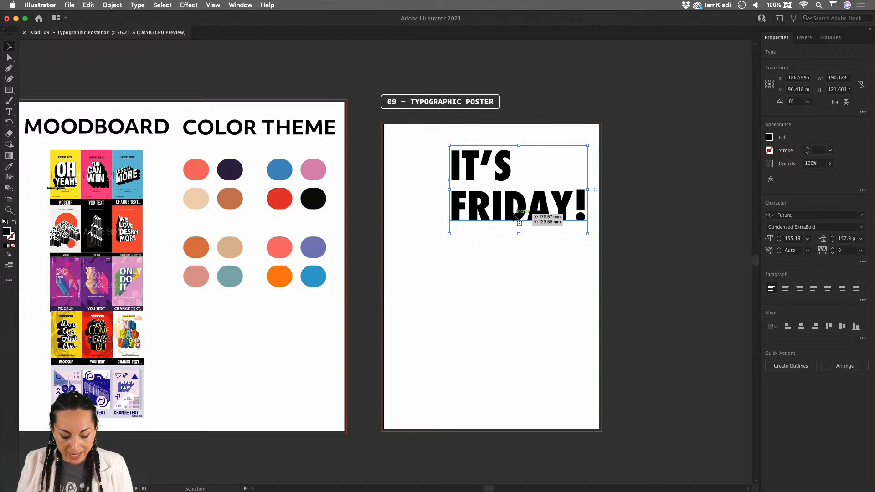
left_click_drag(515, 217, 463, 333)
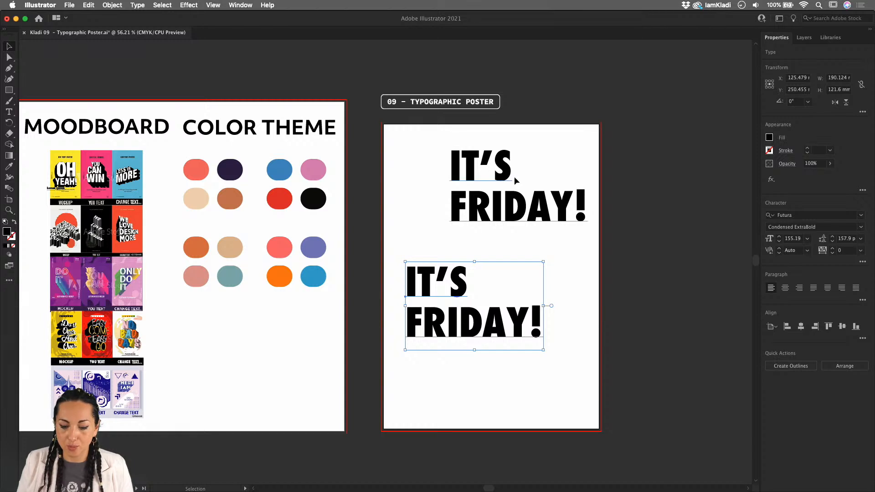
Recolor the upper IT'S FRIDAY! text with the coral swatch from the first color theme using the Eyedropper
left_click(490, 219)
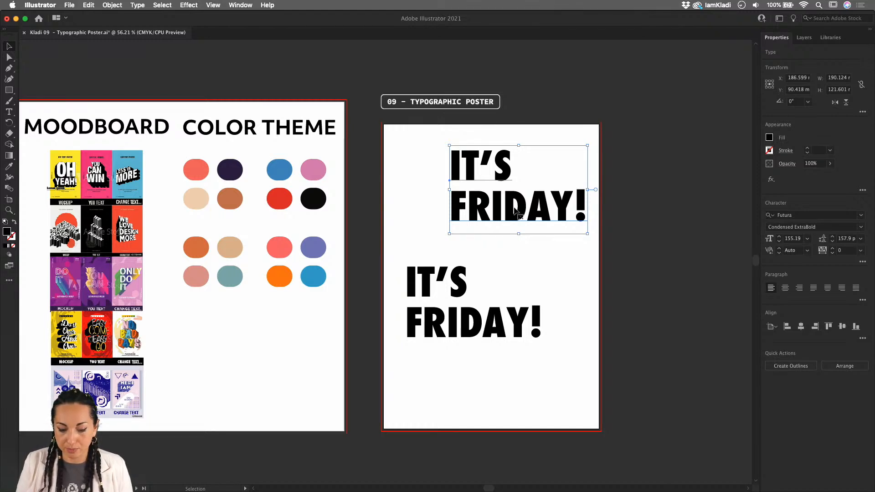
key("i")
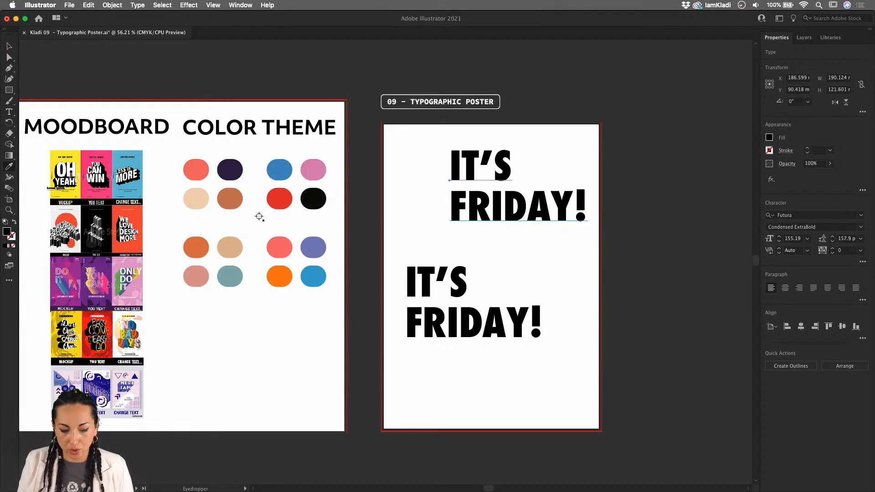
left_click(197, 169)
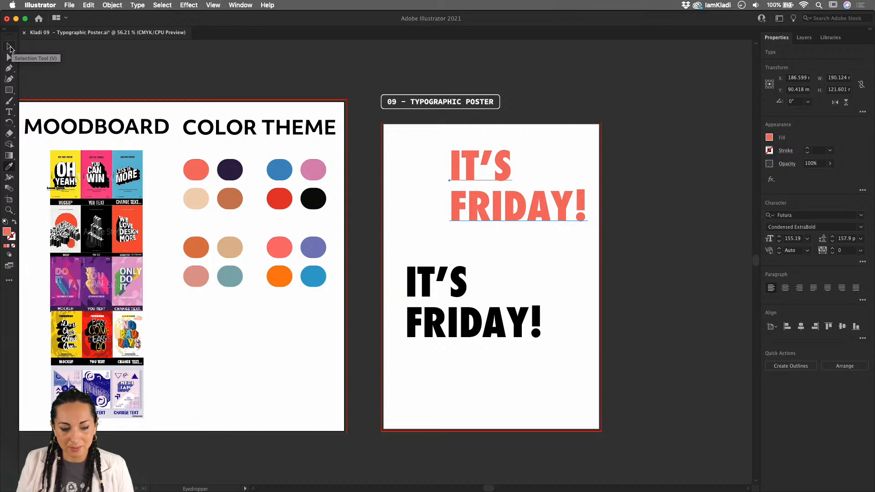
left_click(10, 48)
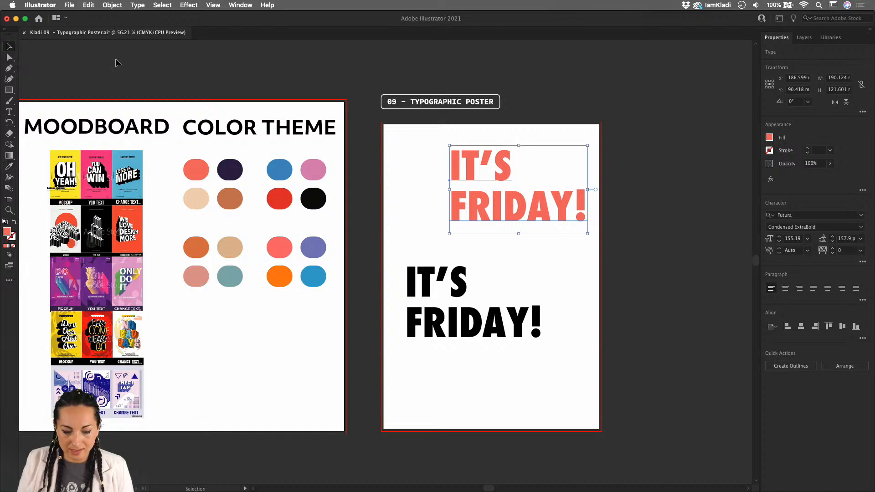
left_click(515, 259)
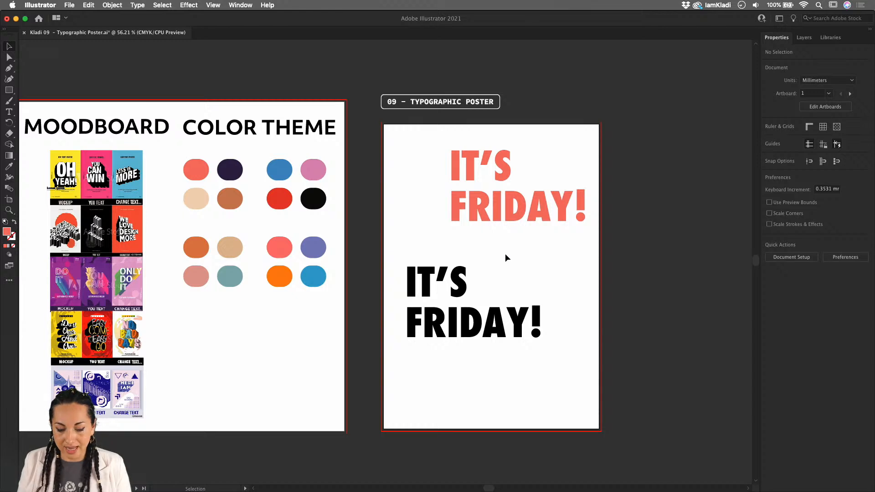
Recolor the lower IT'S FRIDAY! copy with the light beige swatch sampled from the first color theme
left_click(479, 291)
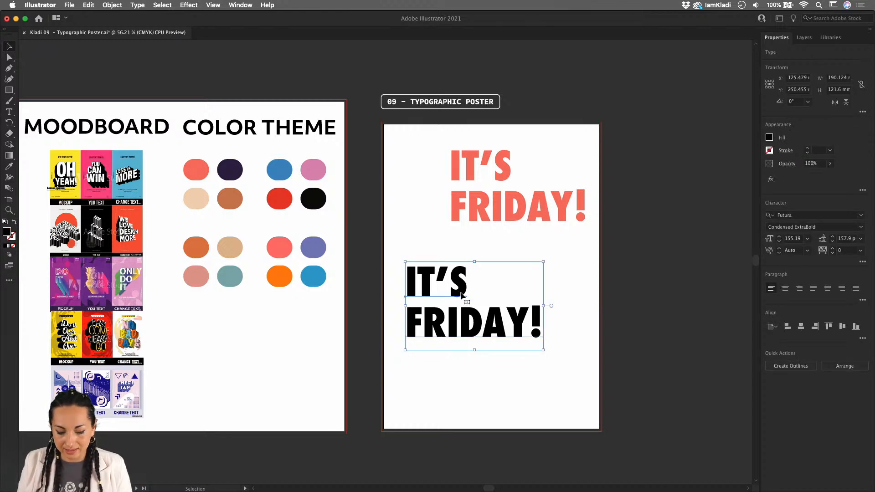
key("i")
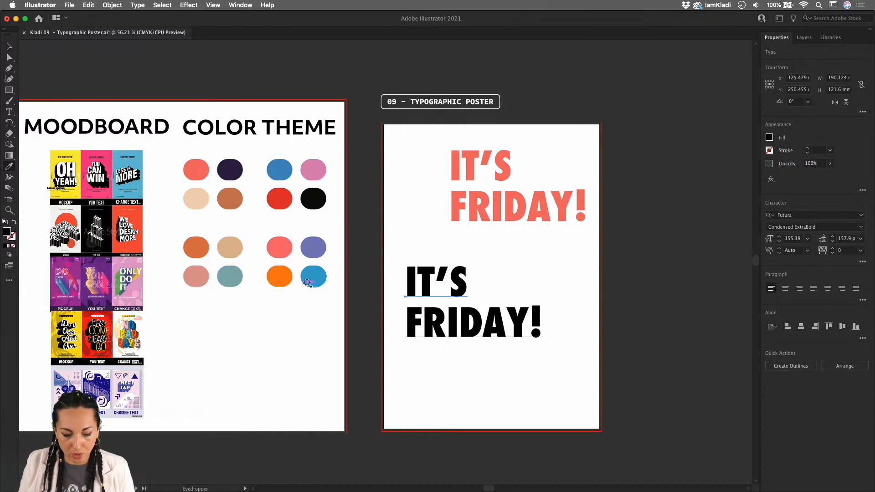
left_click(200, 204)
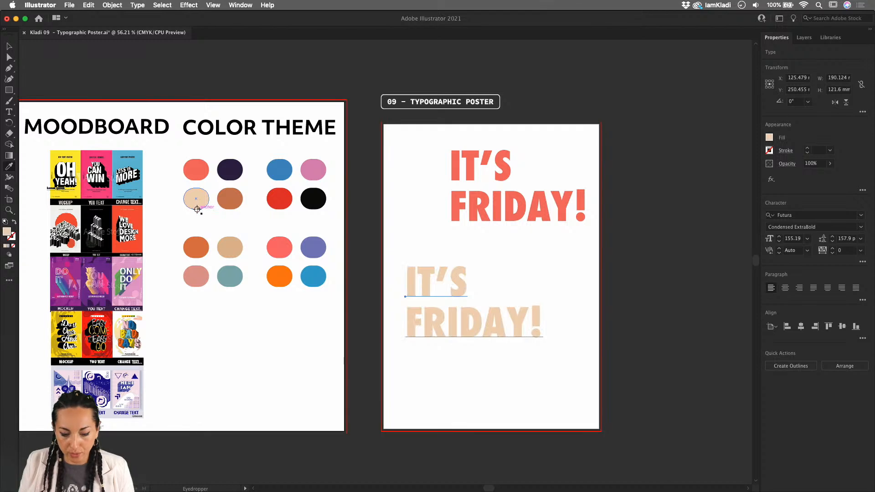
left_click(9, 47)
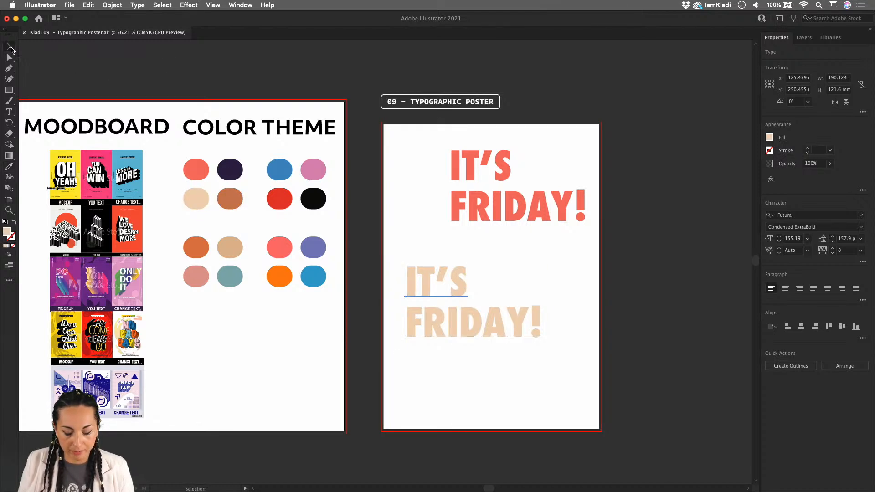
left_click(567, 288)
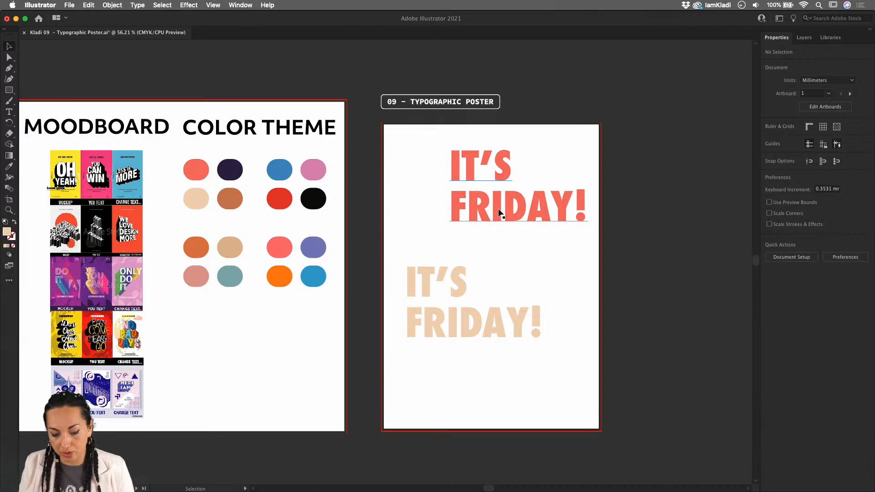
Move the coral IT'S FRIDAY! text slightly right and down, to about X 190.6 mm and Y 96.7 mm
mouse_move(500, 213)
left_mouse_down()
mouse_move(495, 220)
mouse_move(498, 213)
left_mouse_up()
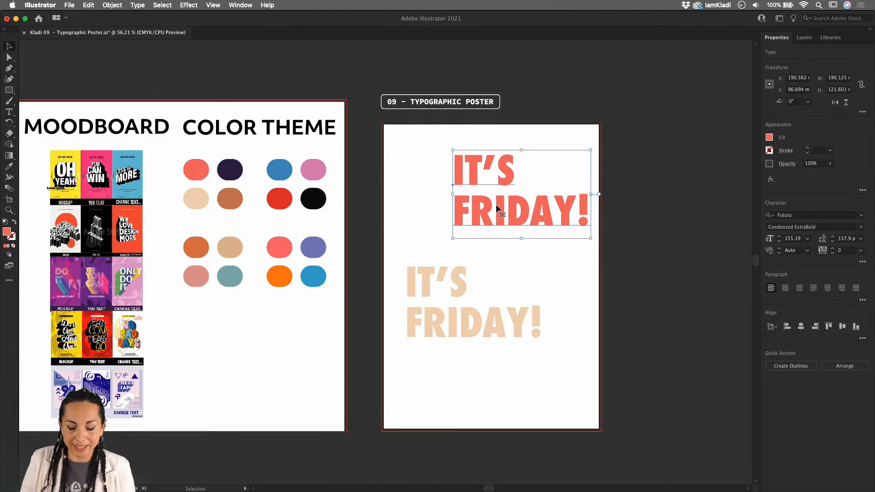
left_click(476, 249)
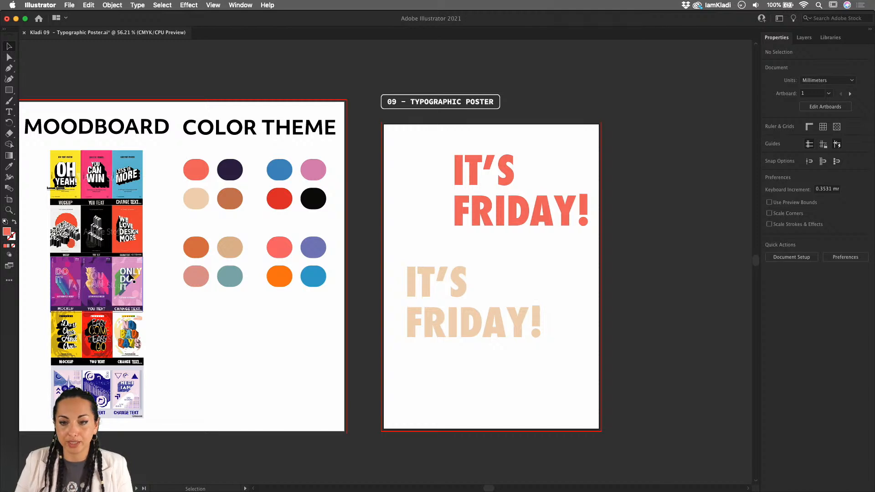
left_click_drag(455, 292, 461, 272)
key("super+z")
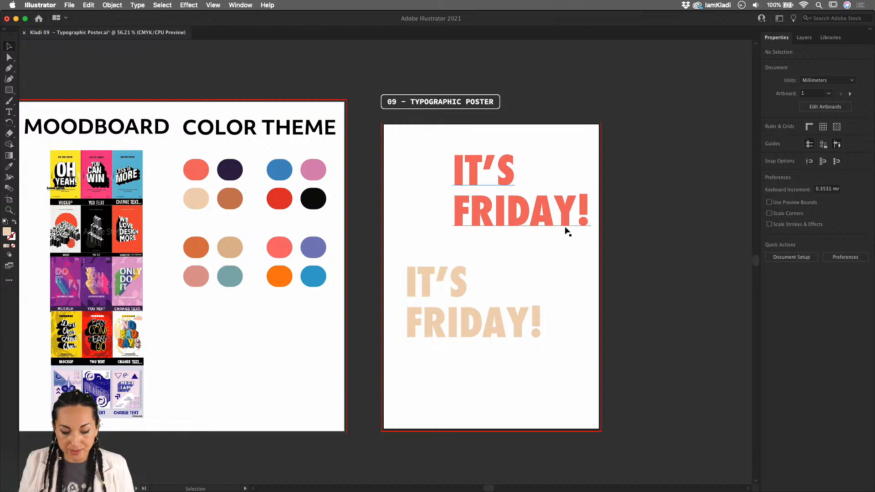
left_click(536, 217)
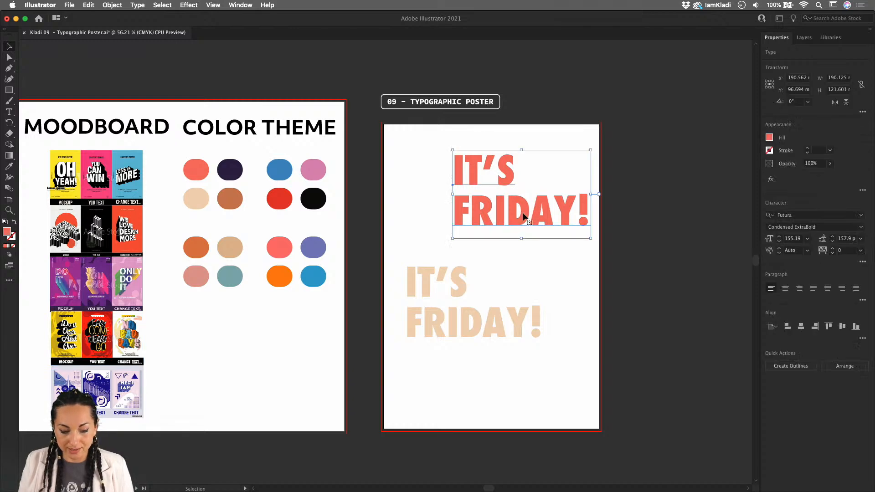
left_click(356, 254)
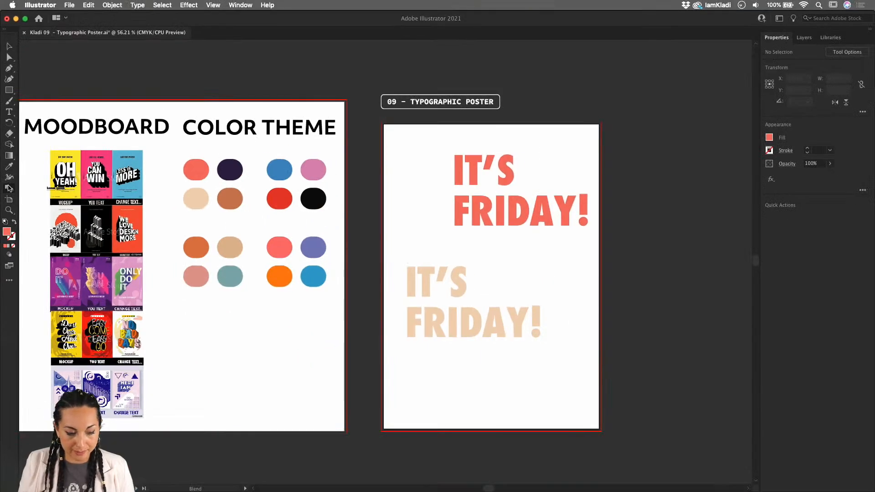
Blend the beige and coral IT'S FRIDAY! texts together with the Blend tool
left_click(8, 187)
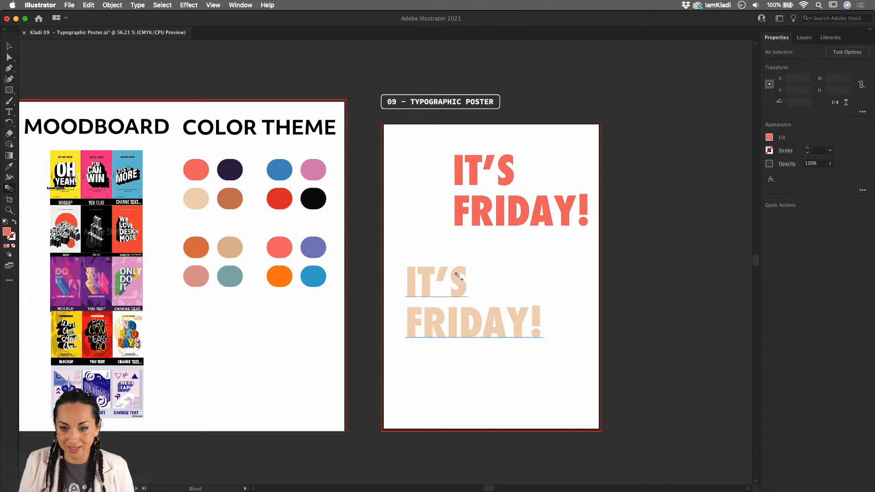
key("v")
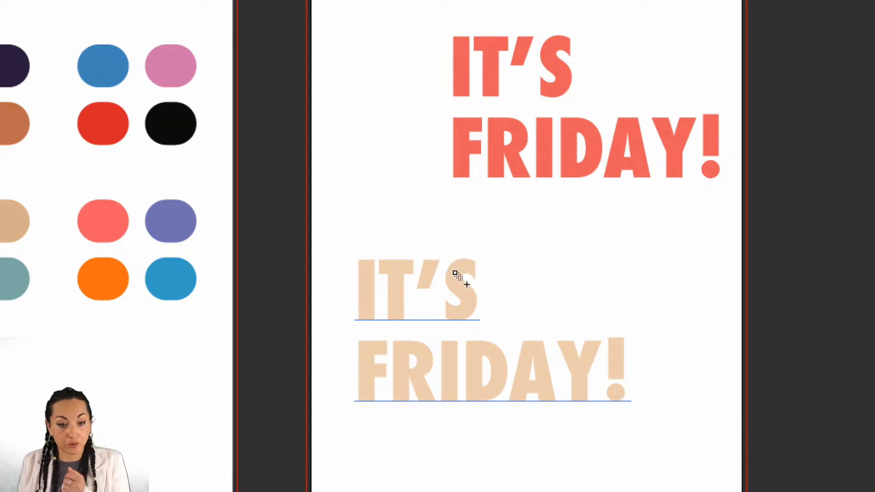
left_click(456, 275)
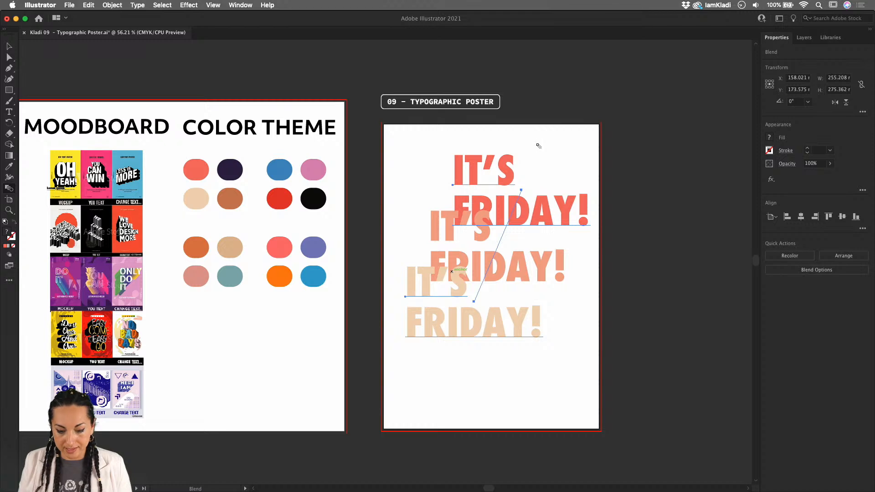
key("v")
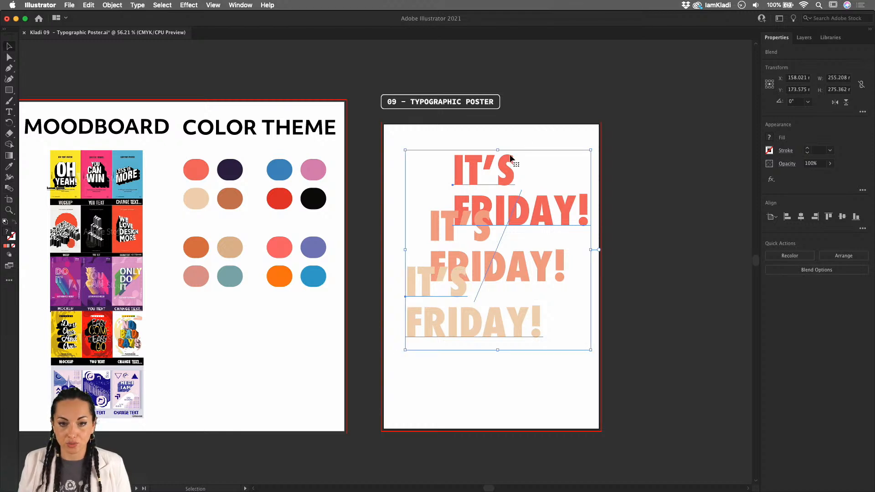
Reposition the coral text inside the isolated blend to about X 181.5 mm and Y 99.2 mm, and exit isolation
double_click(505, 172)
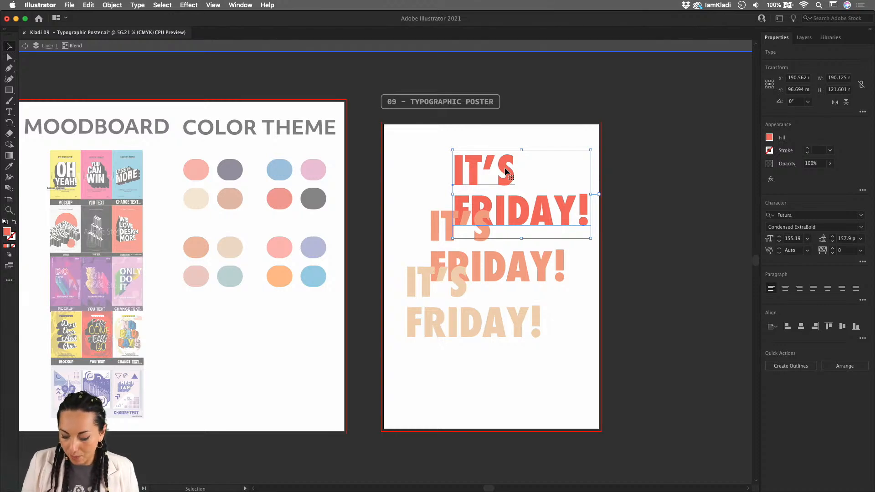
key("super+shift+bracketright")
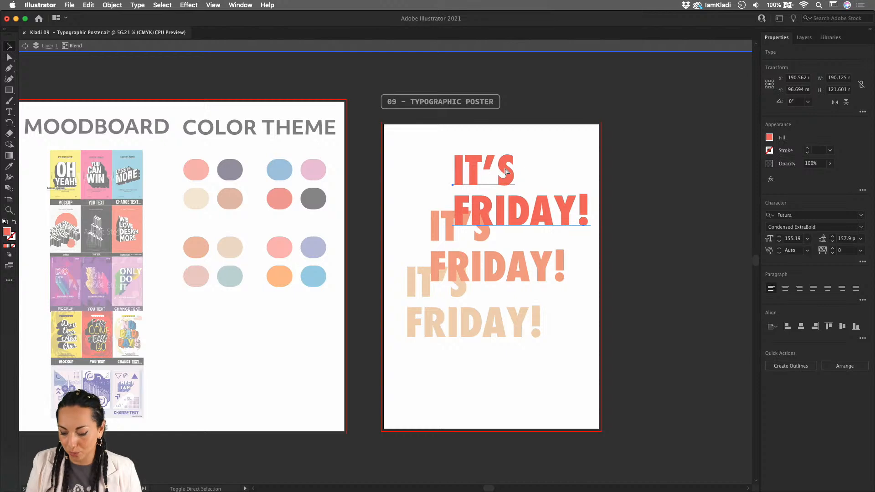
key("shift+Right")
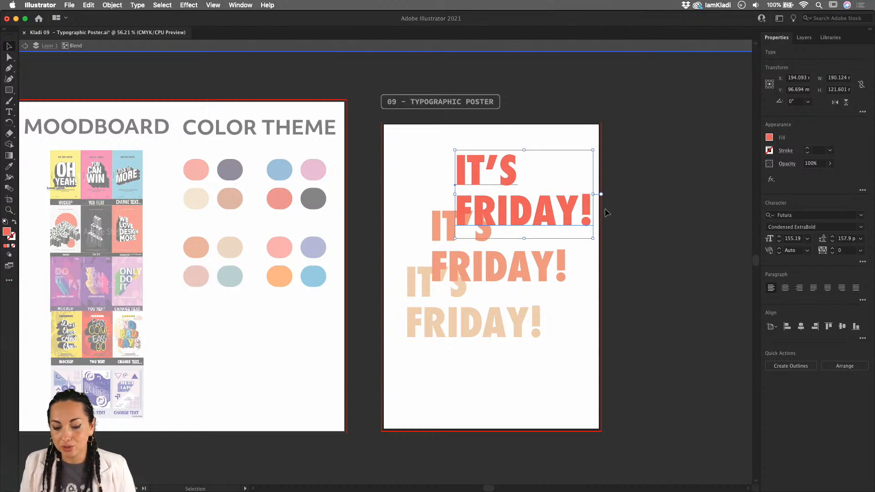
left_click_drag(559, 216, 547, 217)
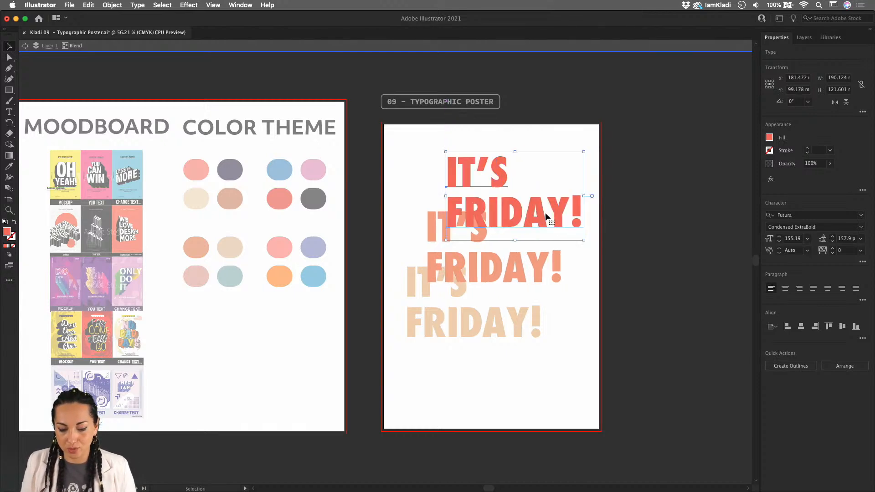
double_click(641, 289)
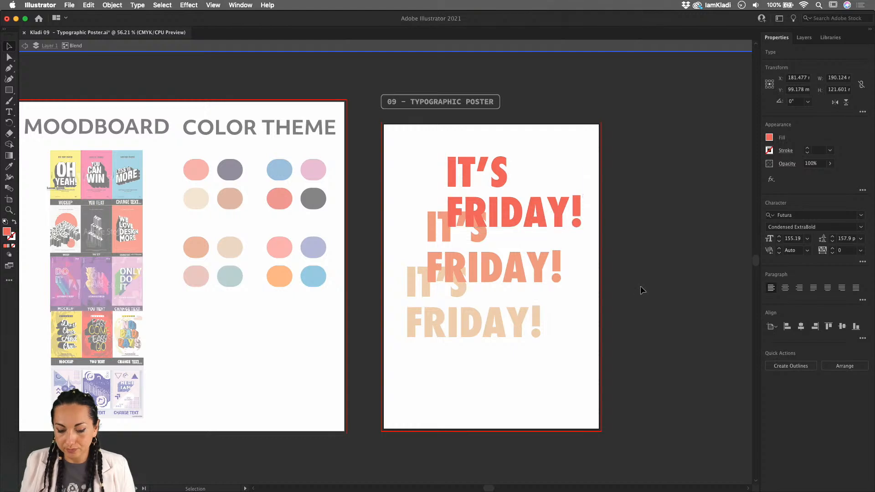
Set the blend's spacing to Specified Steps with 24 steps
left_click(576, 215)
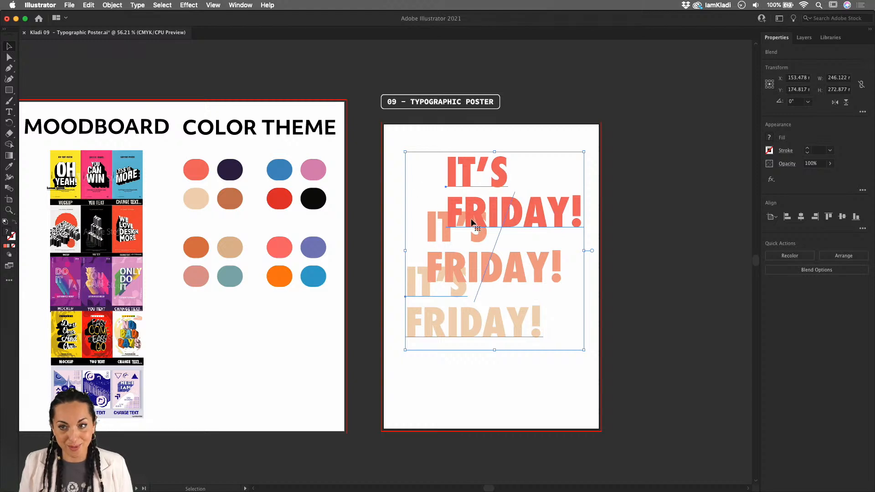
double_click(10, 190)
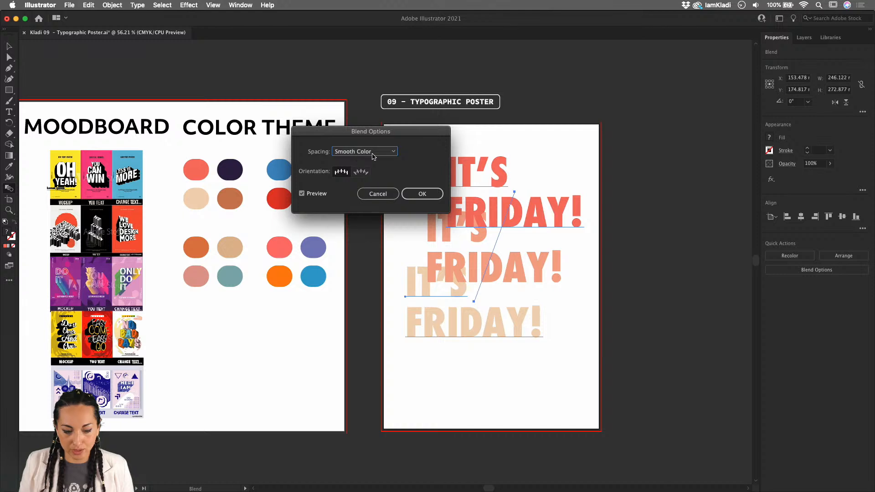
left_click(392, 151)
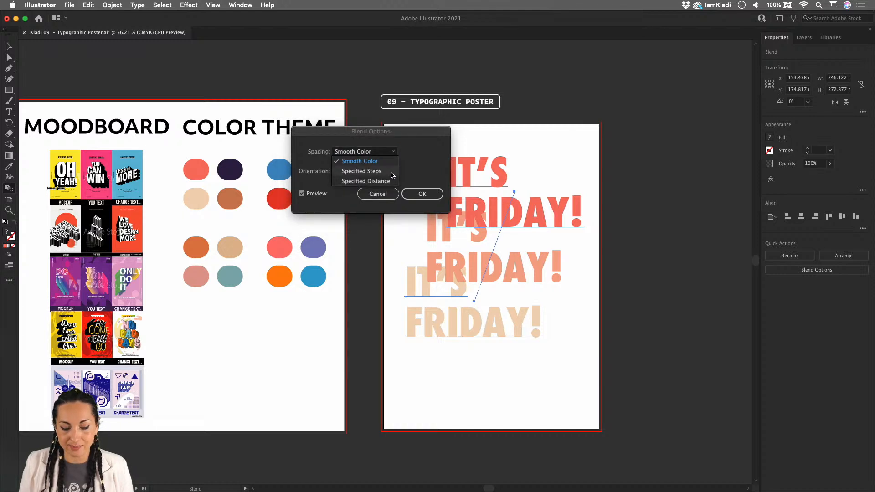
left_click(392, 173)
key("Up")
key("Up")
key("Up")
key("Up")
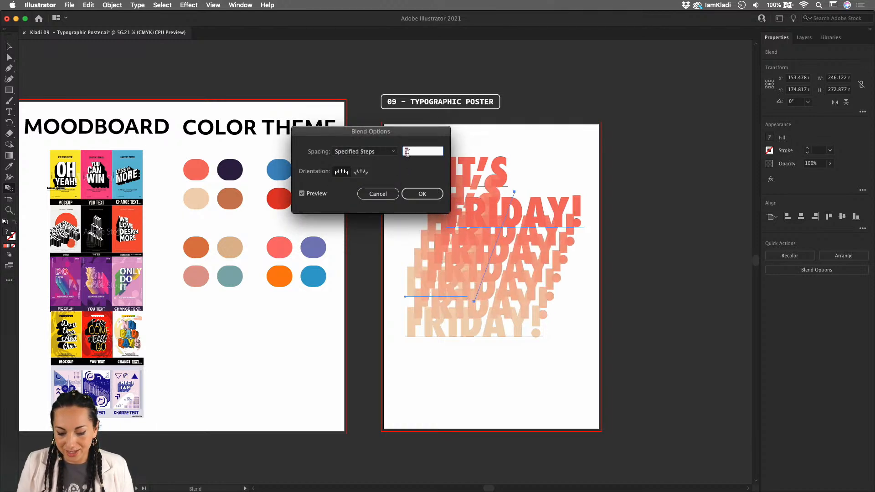
key("Up")
key("Up")
key("Up")
key("Up")
key("Up")
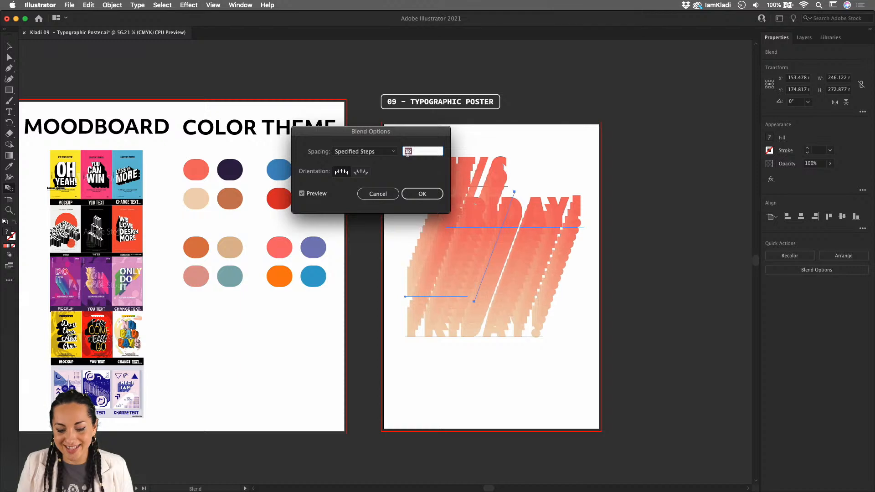
key("Up")
key("Up")
key("Up")
key("Up")
key("Up")
key("Up")
key("Up")
key("Up")
key("Up")
key("Up")
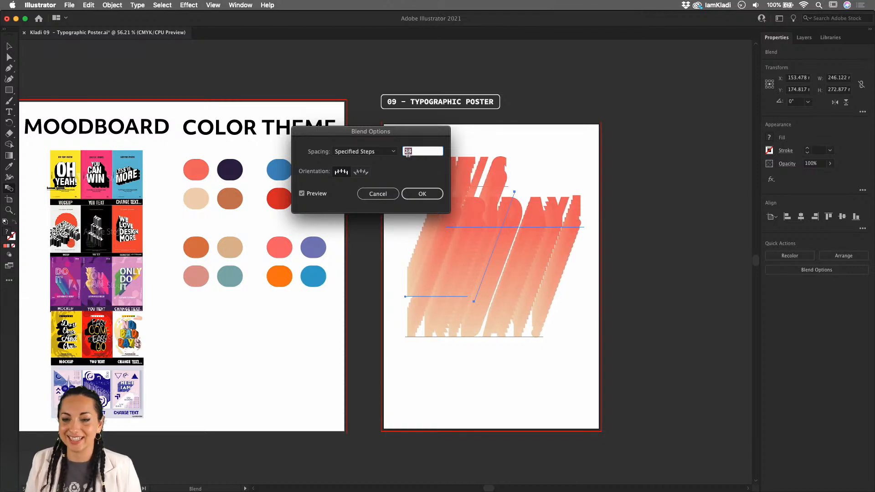
key("Up")
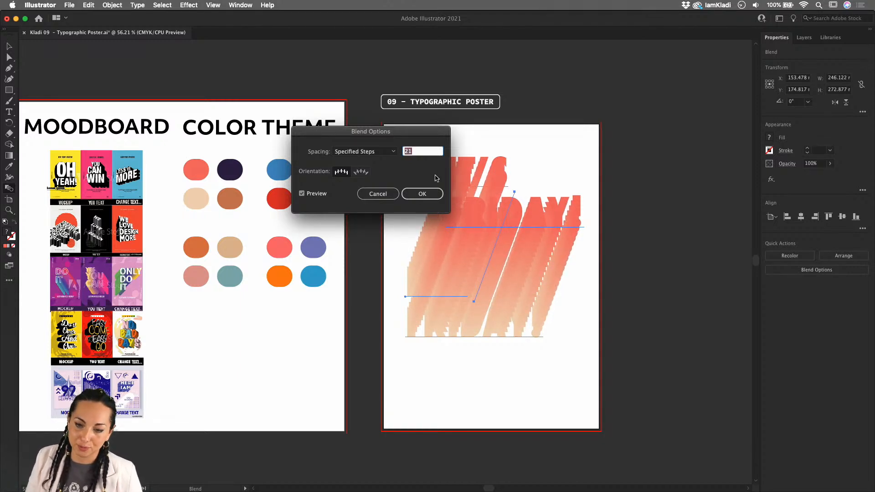
key("Up")
key("Up")
key("Up")
key("Up")
key("Up")
key("Up")
key("Up")
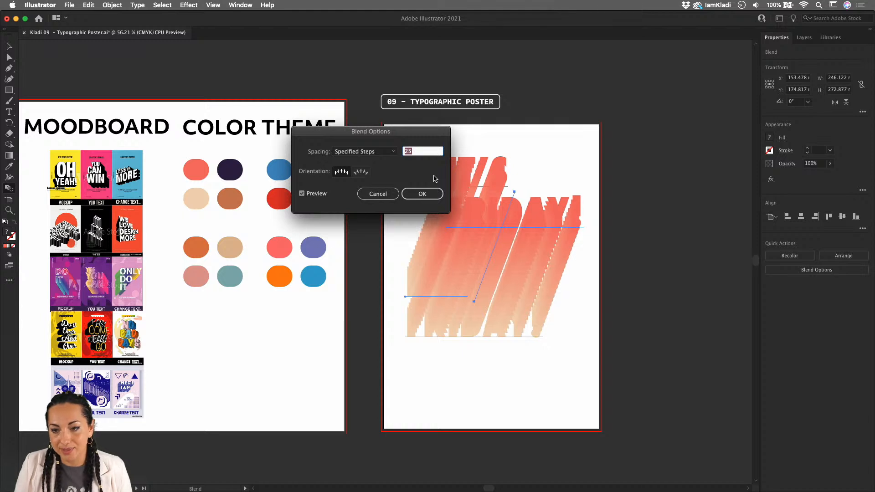
key("Down")
key("Down")
key("Down")
key("Down")
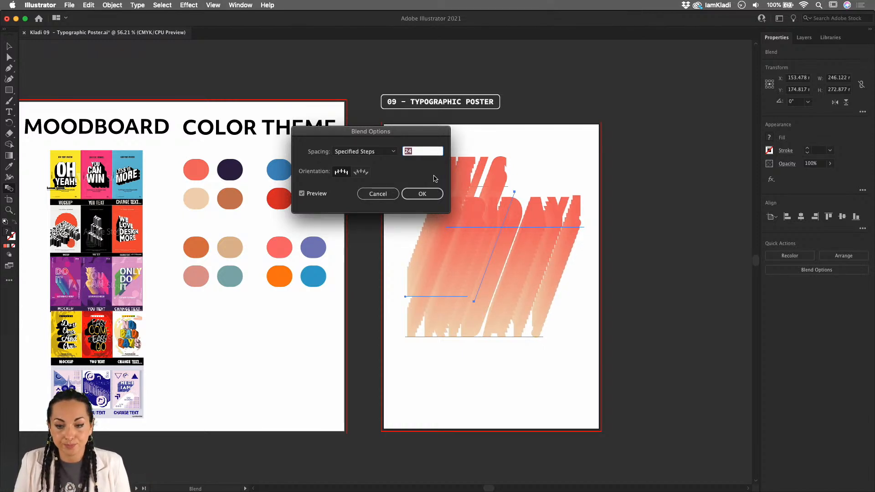
left_click(435, 202)
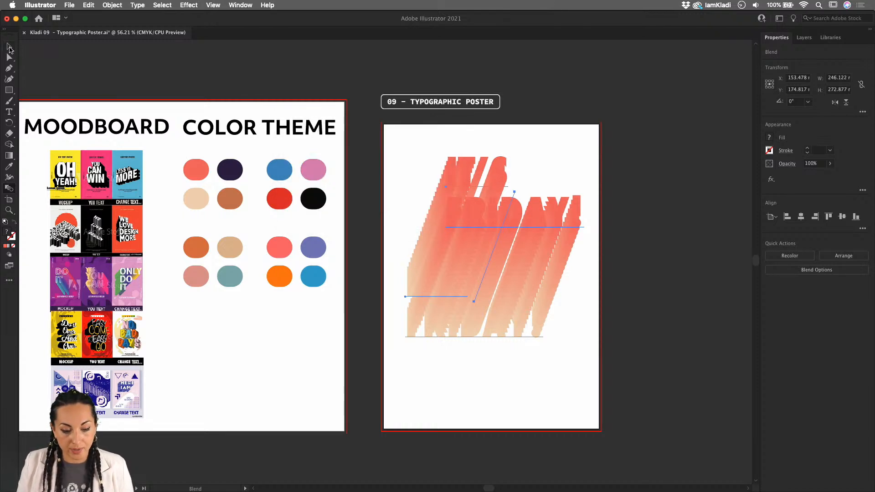
left_click(10, 48)
double_click(503, 199)
left_click(508, 206)
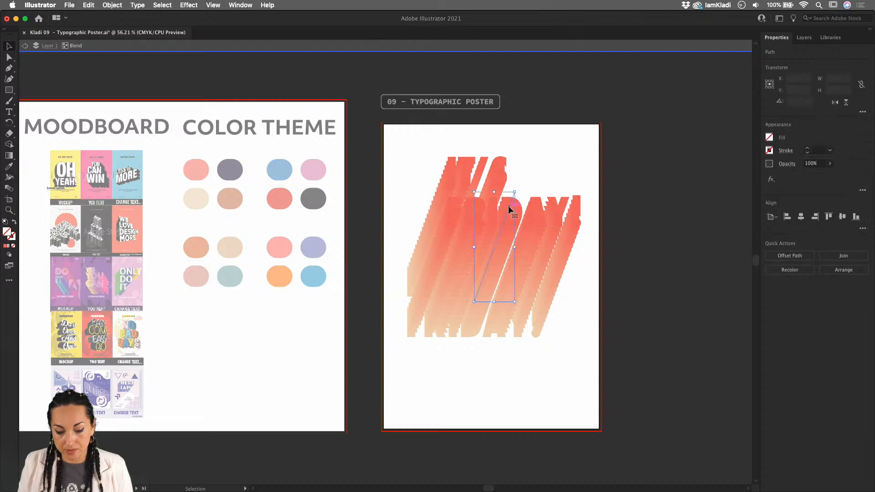
left_click(536, 211)
key("a")
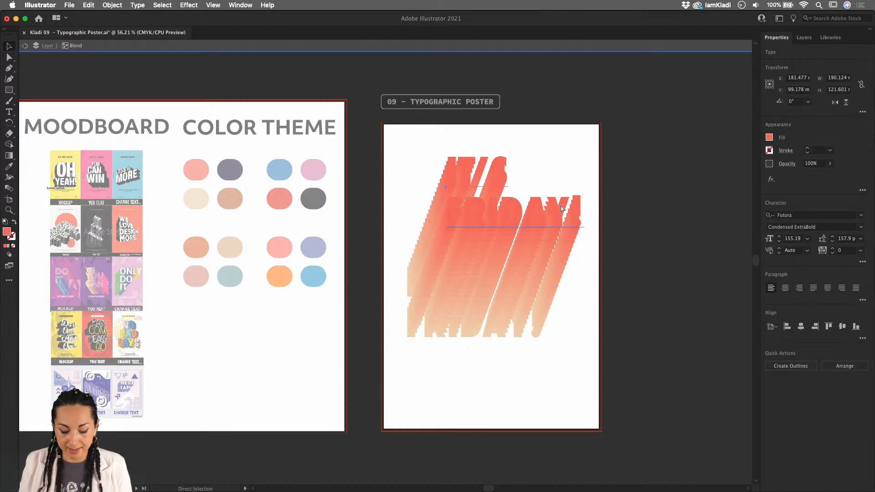
key("v")
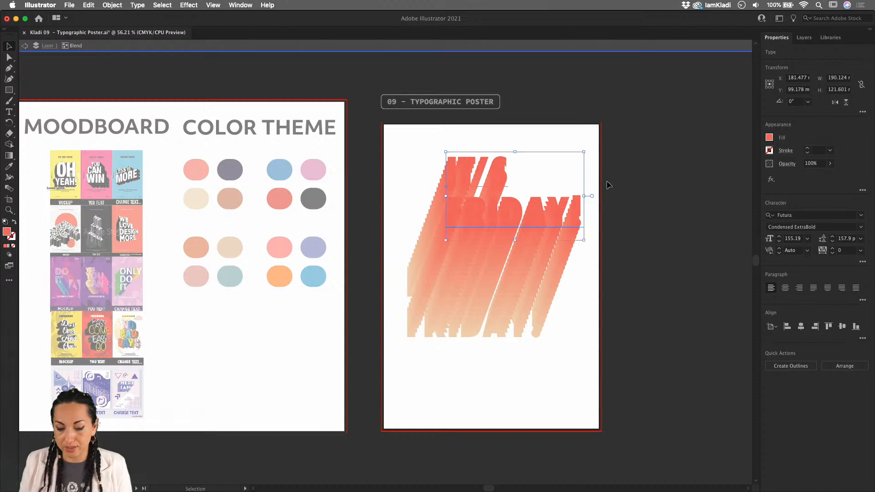
double_click(606, 182)
Try adding a black stroke to only the coral front text of the blend, and undo it
key("a")
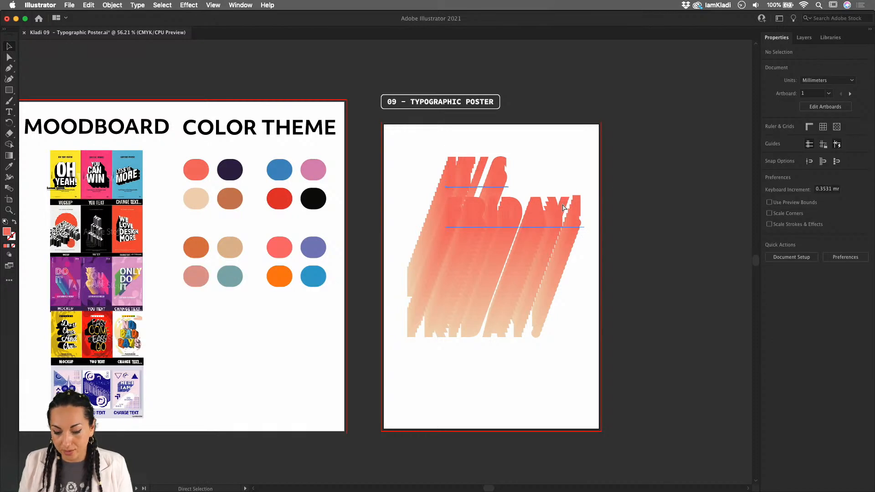
left_click(563, 208)
key("v")
left_click(769, 137)
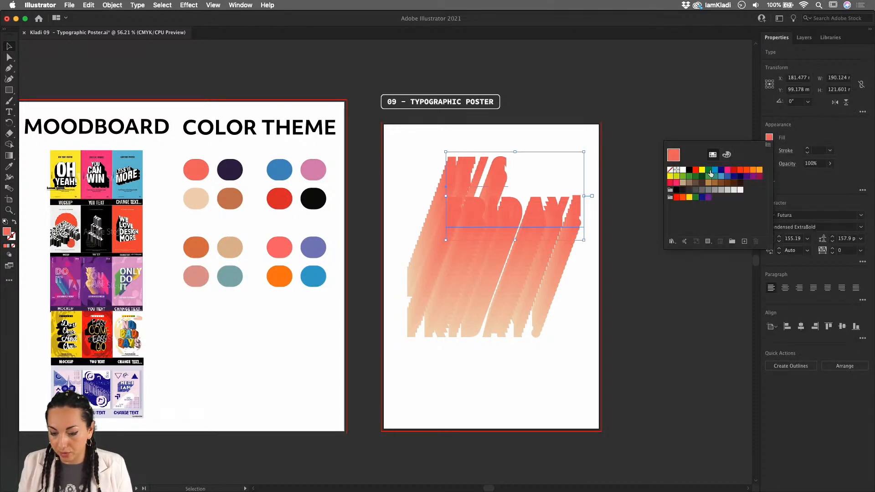
left_click(807, 148)
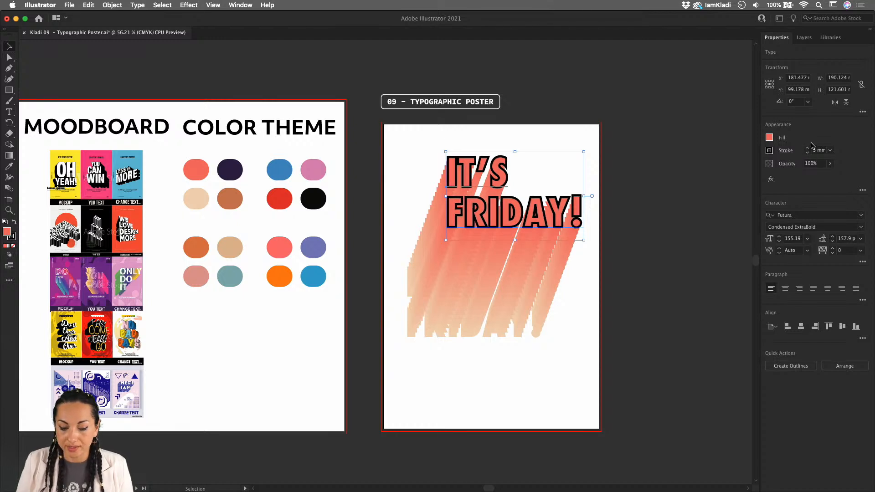
key("super+z")
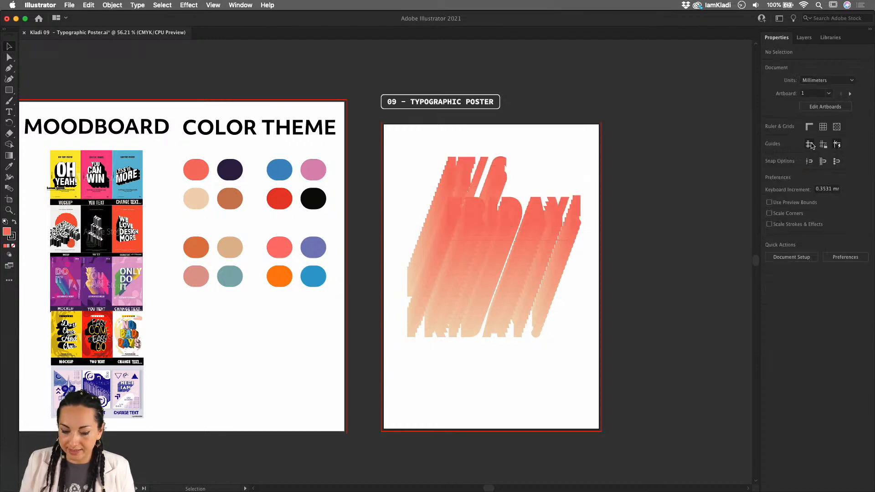
Add a black stroke to the whole IT'S FRIDAY! blend, compare thinner weights and set it to 1 mm
left_click(578, 220)
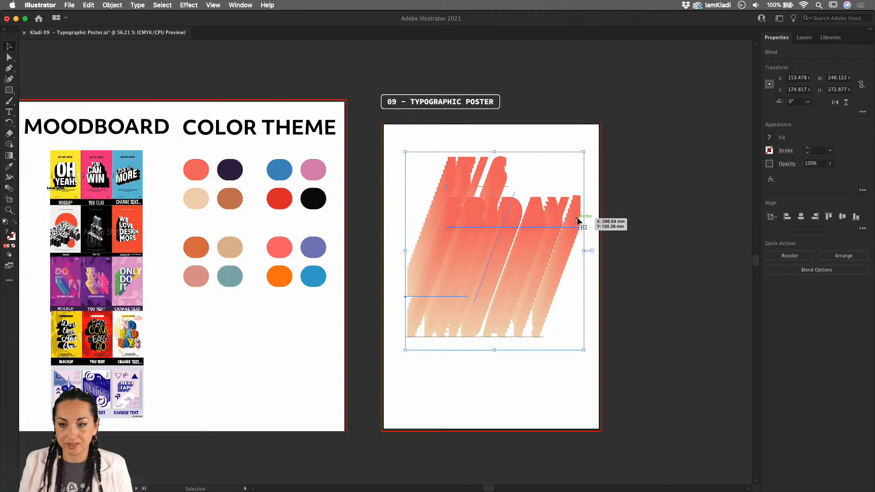
left_click(807, 149)
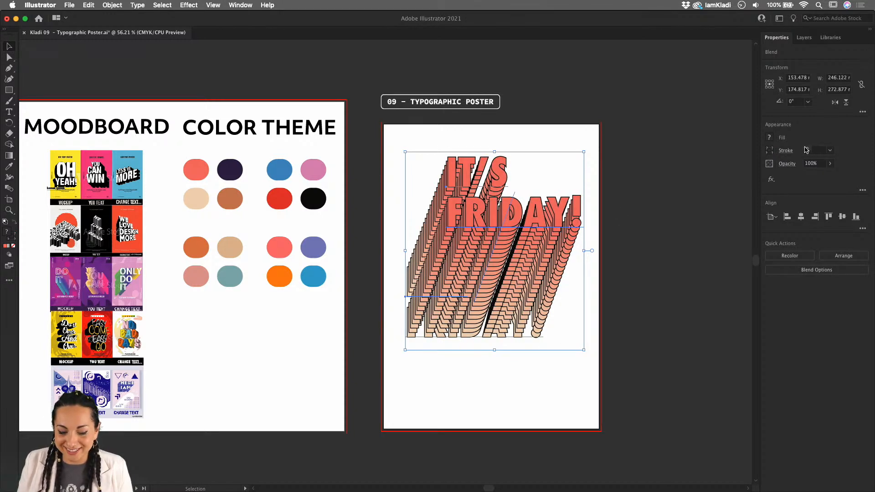
left_click(830, 151)
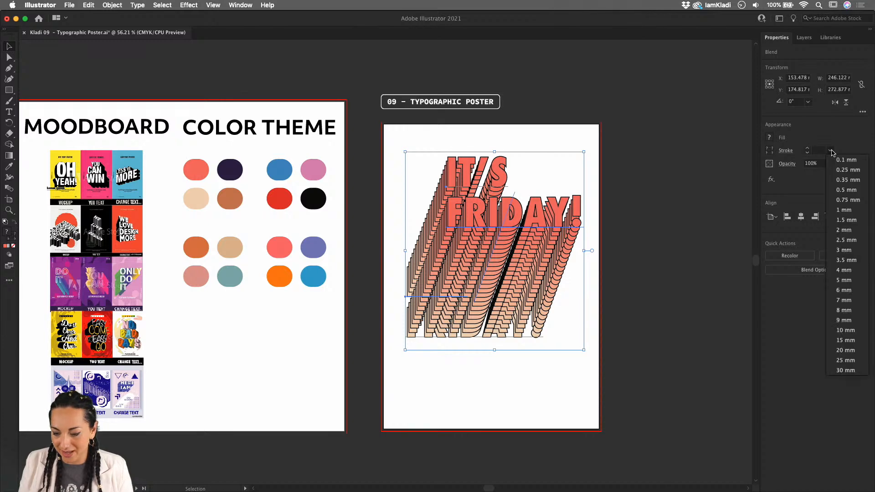
left_click(852, 180)
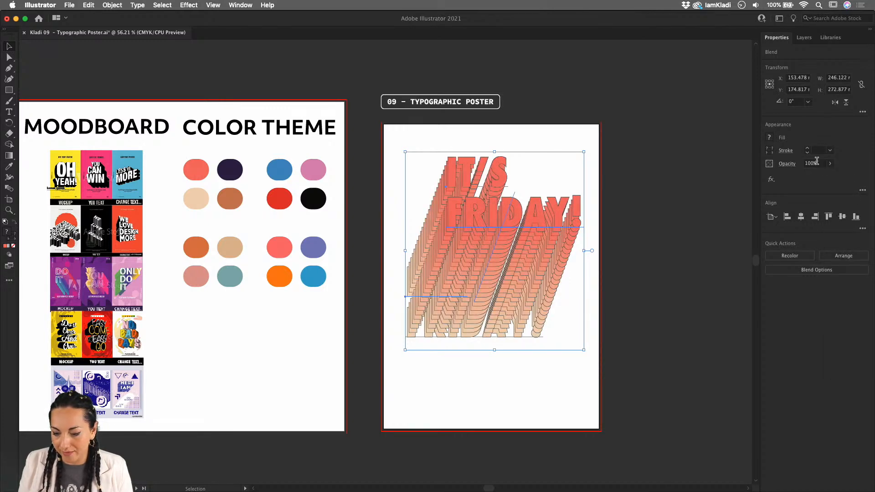
left_click(830, 150)
left_click(847, 194)
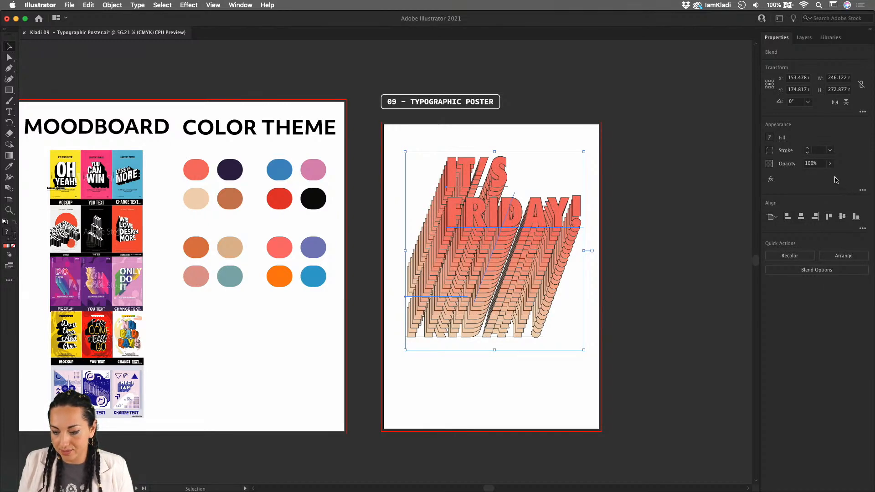
left_click(830, 151)
left_click(840, 195)
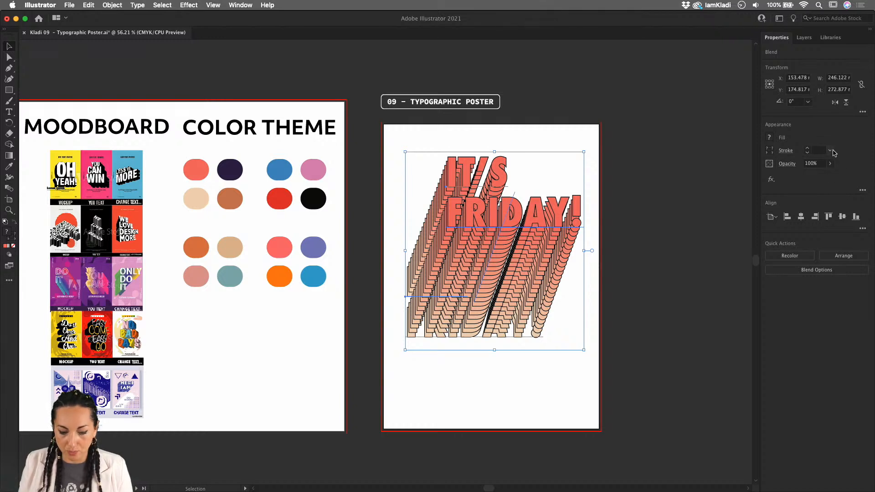
left_click(831, 153)
left_click(857, 209)
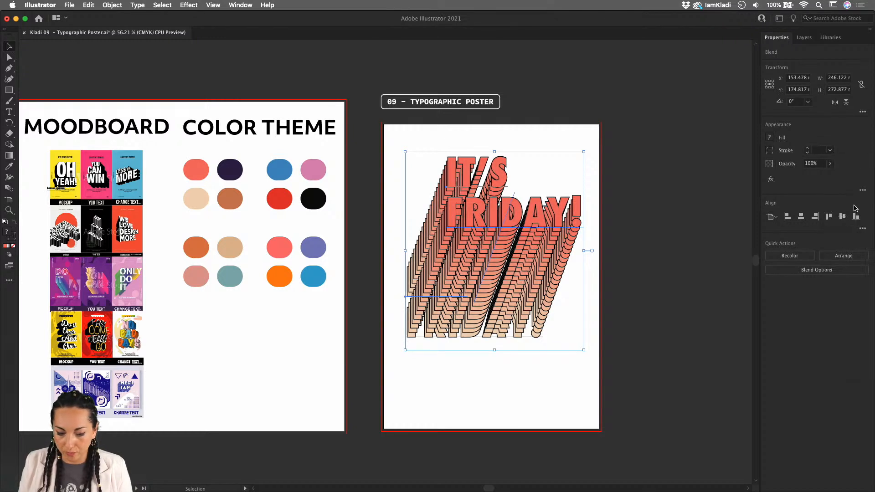
Reduce the blend's specified steps to 10
double_click(10, 189)
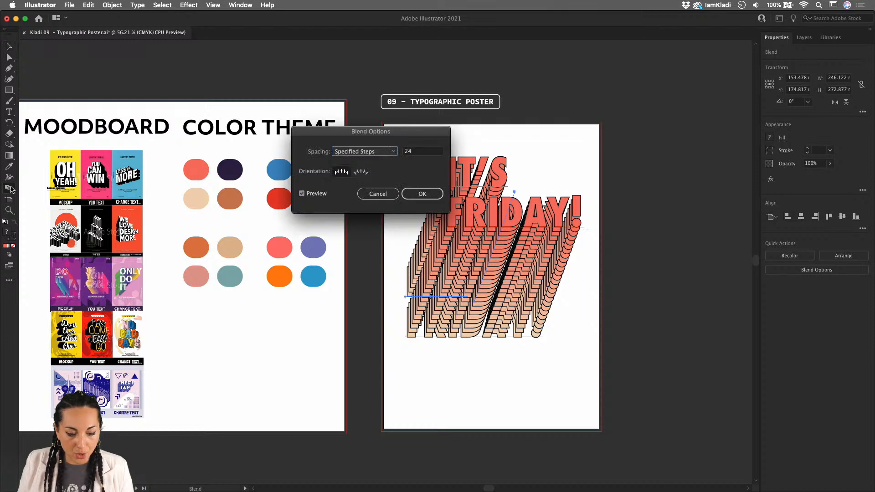
double_click(416, 152)
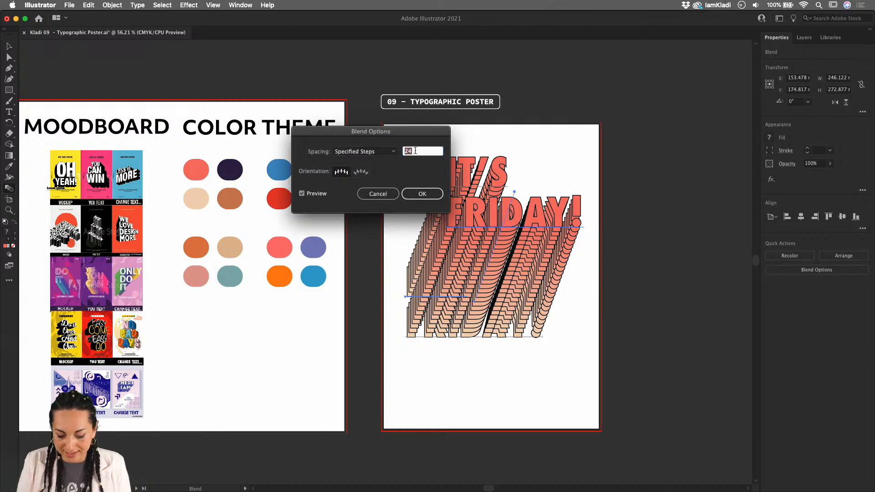
type("10")
key("Return")
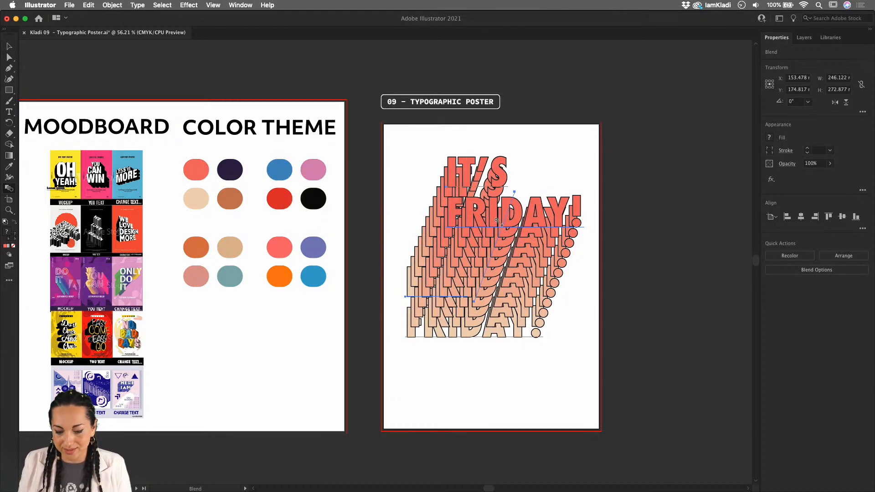
Move the end texts inside the isolated blend so the coral text sits lower and the extrusion gets shorter and shallower, and exit isolation
key("v")
double_click(505, 214)
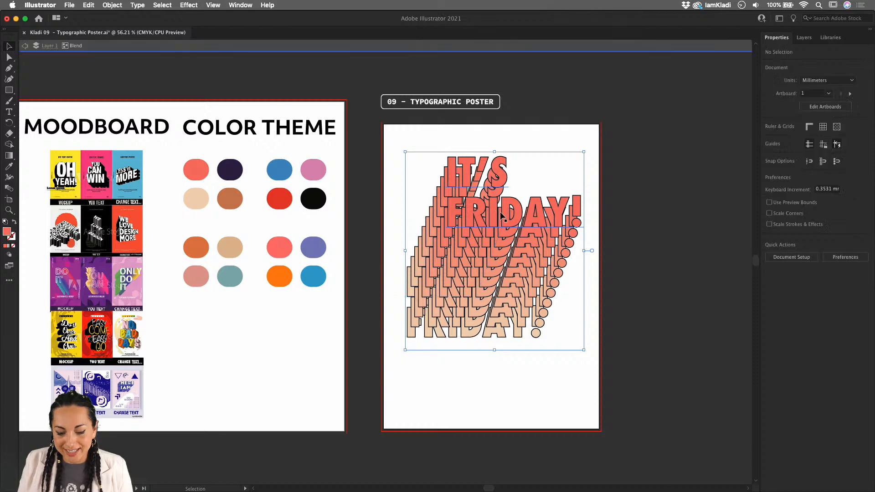
left_click(511, 212)
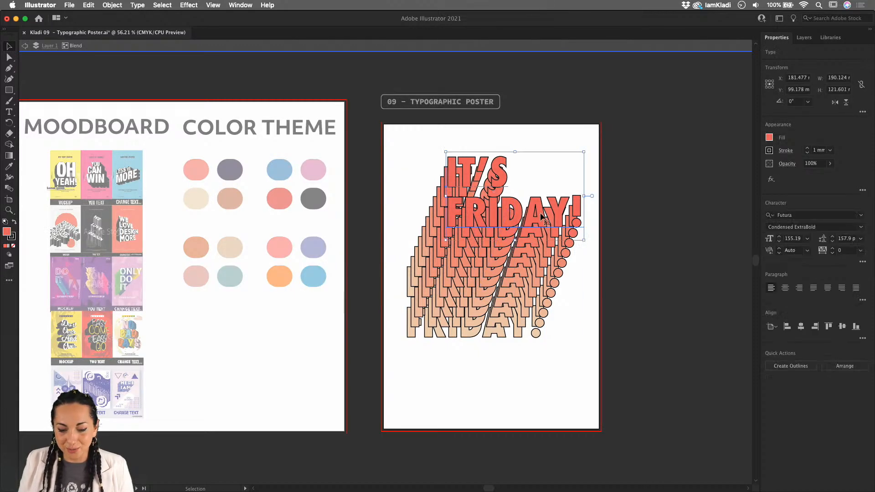
left_click_drag(543, 218, 519, 281)
double_click(501, 176)
left_click(499, 197)
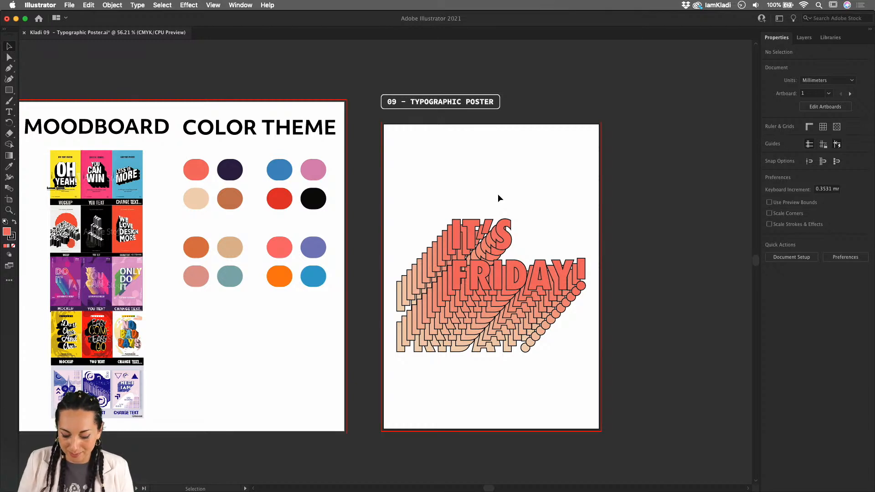
Draw a background rectangle of about 303 × 426.6 mm over the poster and its bleed, and fill it with the dark purple theme color
key("m")
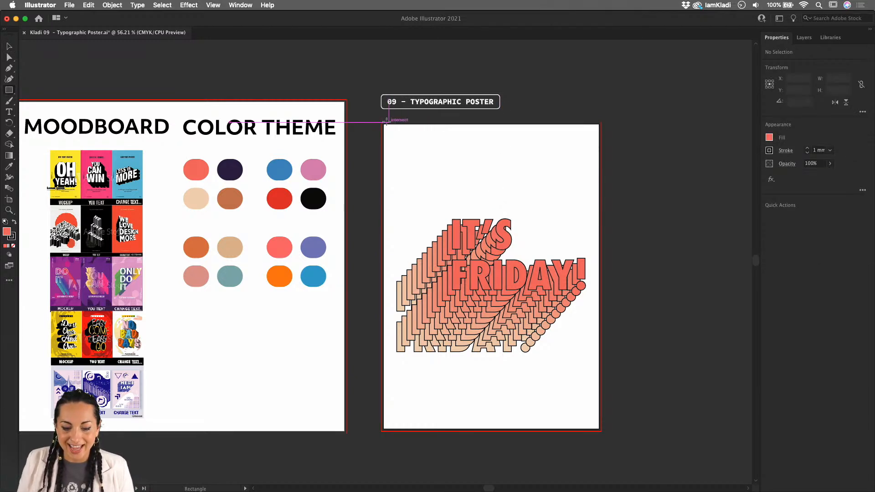
left_click_drag(381, 121, 601, 431)
key("v")
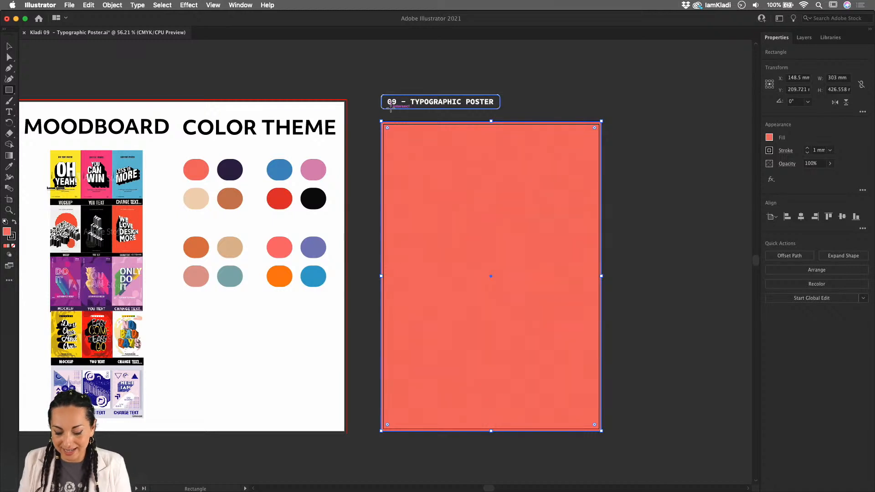
key("i")
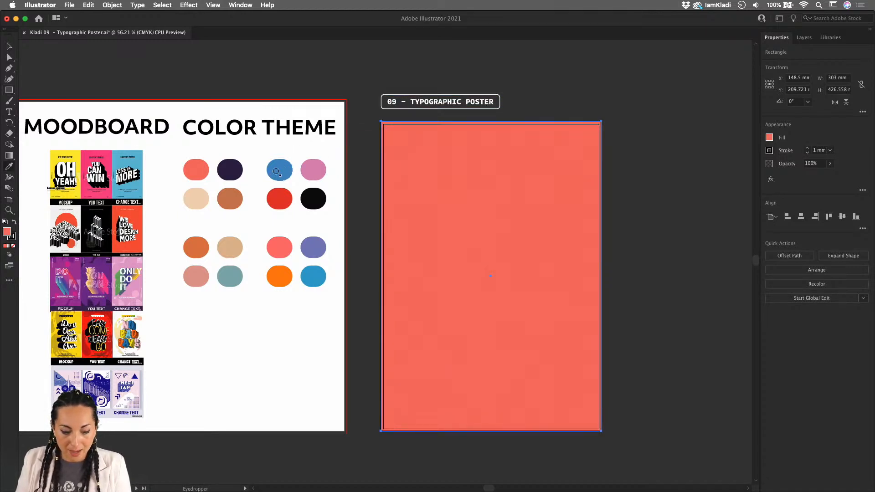
left_click(233, 170)
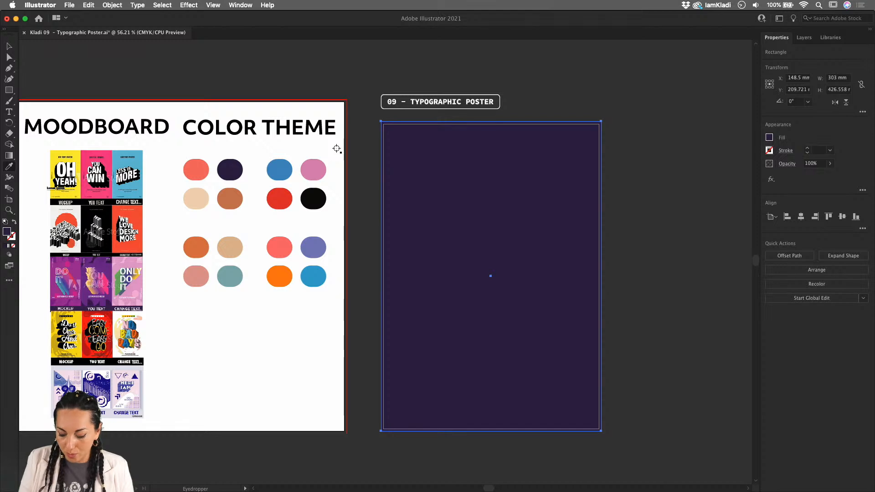
Send the background rectangle behind the lettering and recolor it with the blue sampled from the color theme
key("v")
key("super+shift+bracketleft")
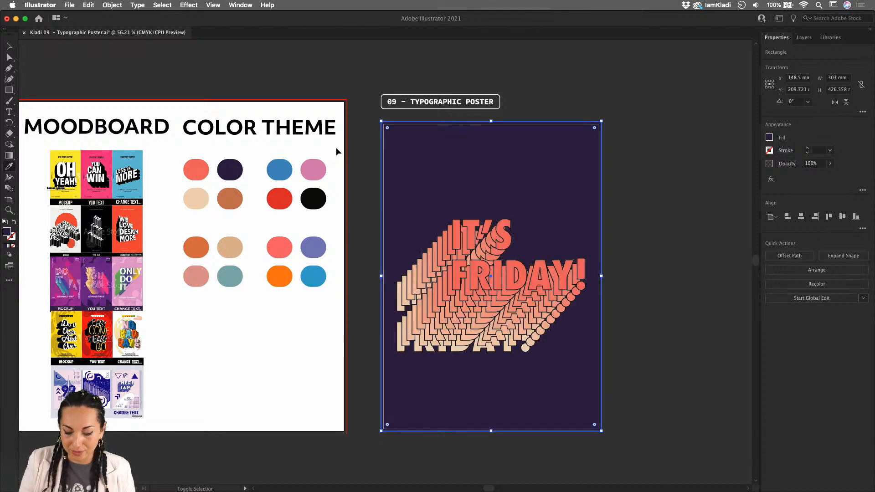
key("v")
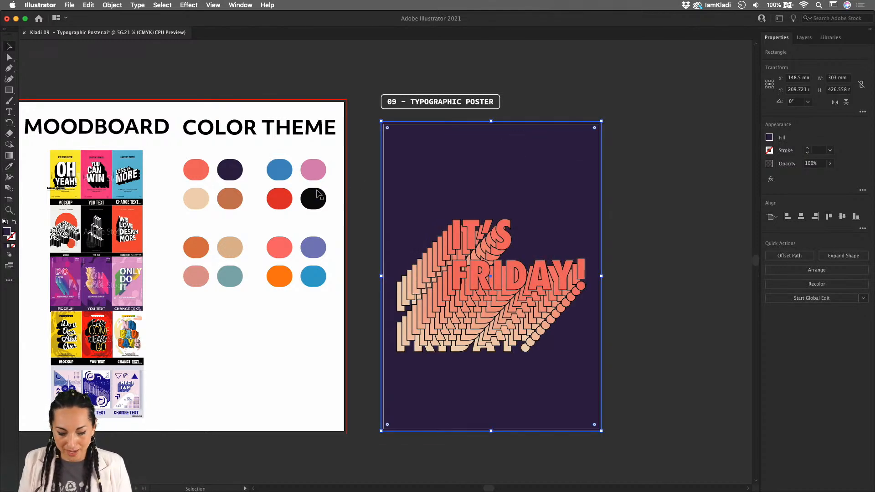
key("i")
left_click(278, 171)
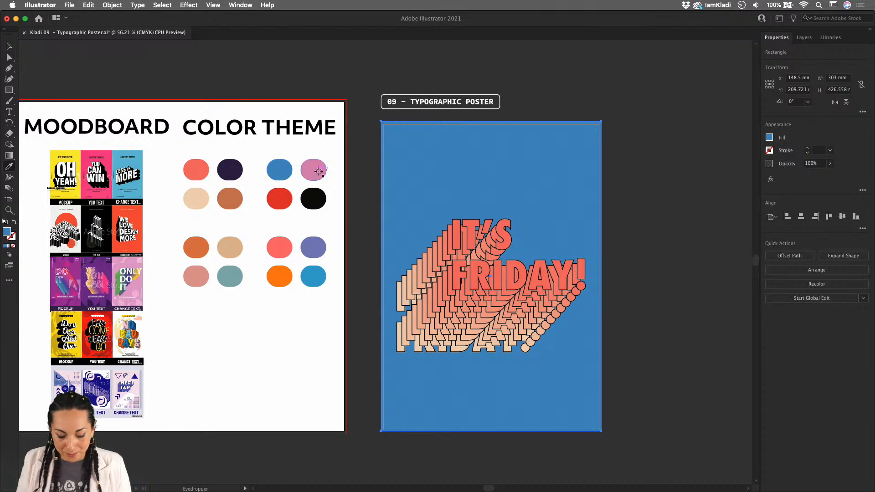
Move the blend up to about X 148 mm and Y 166.7 mm, and change its stroke color to white
key("v")
left_click_drag(518, 231, 510, 187)
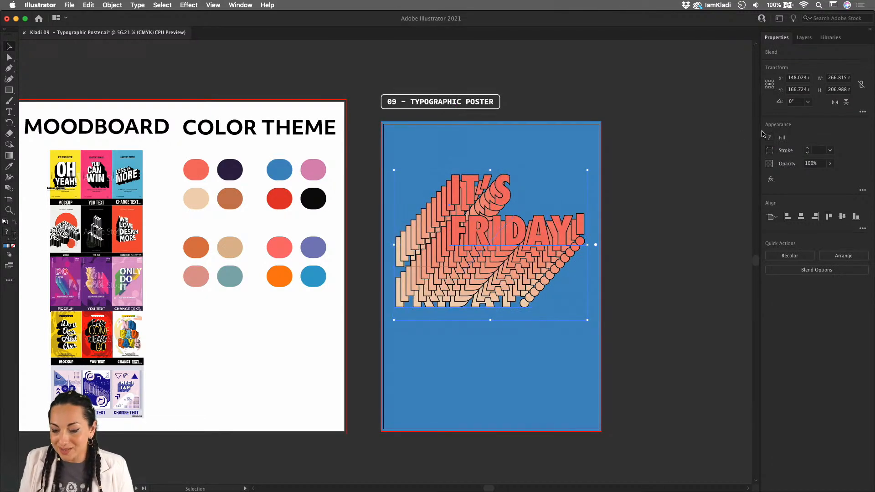
left_click(773, 152)
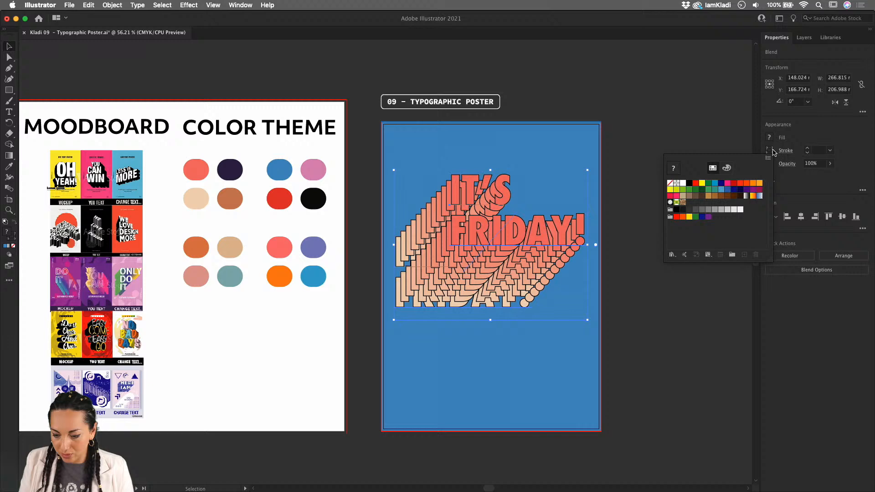
left_click(684, 184)
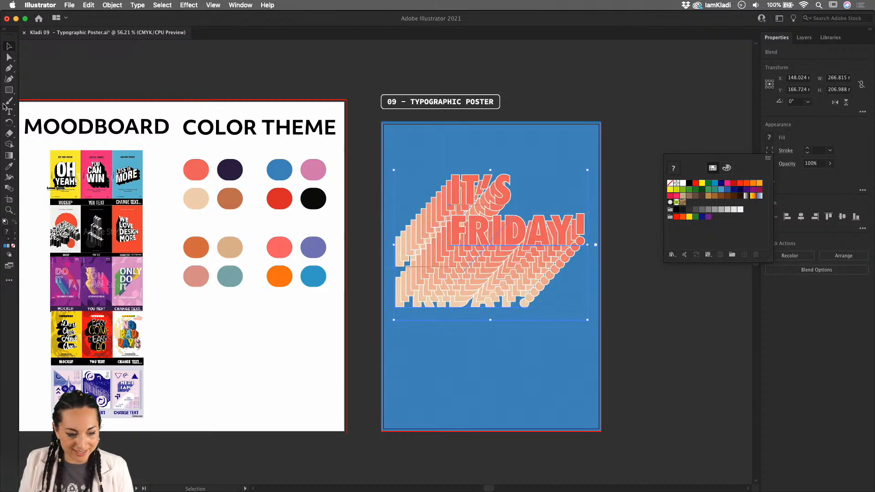
left_click(8, 48)
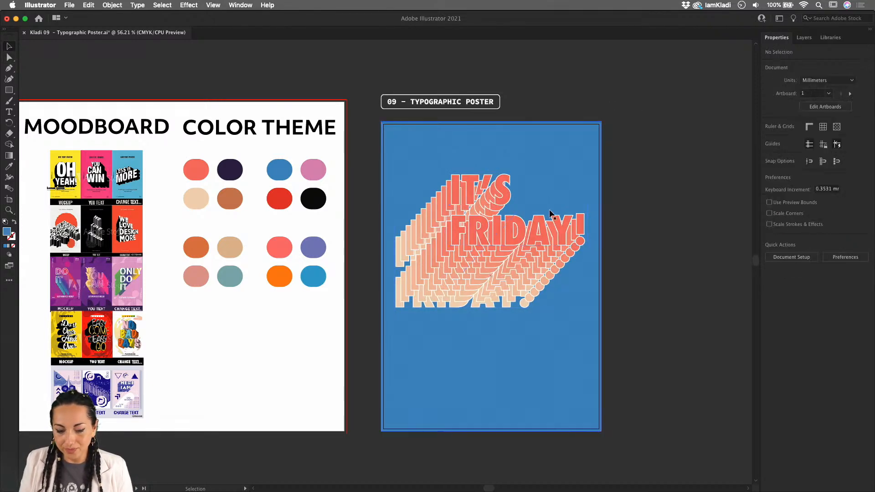
Bring the blend's coral and beige texts closer together, with the coral text at about X 174 mm and Y 139.2 mm
left_click_drag(525, 235, 478, 253)
double_click(523, 212)
double_click(631, 242)
Replace the word IT'S with YEY in the blend's coral front text
double_click(477, 248)
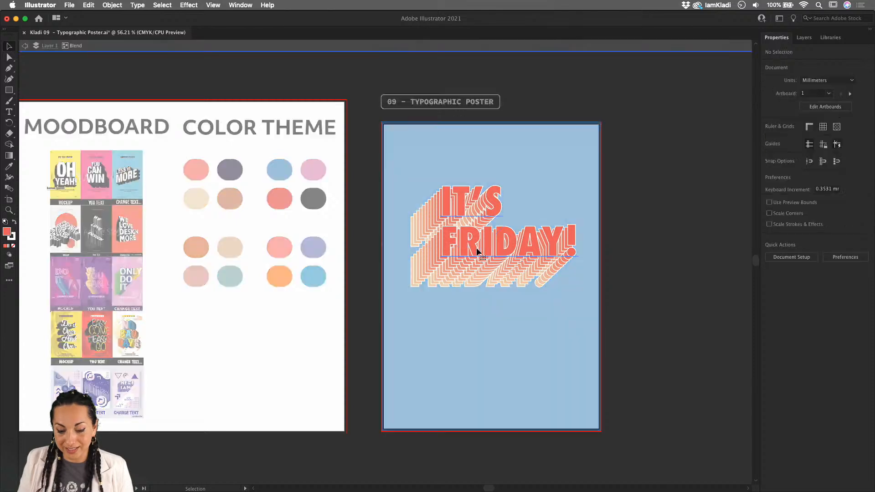
double_click(477, 247)
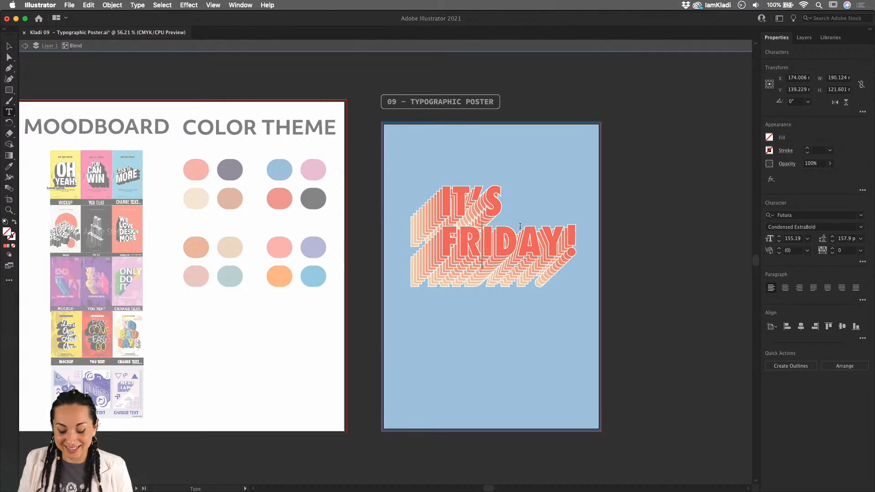
double_click(502, 209)
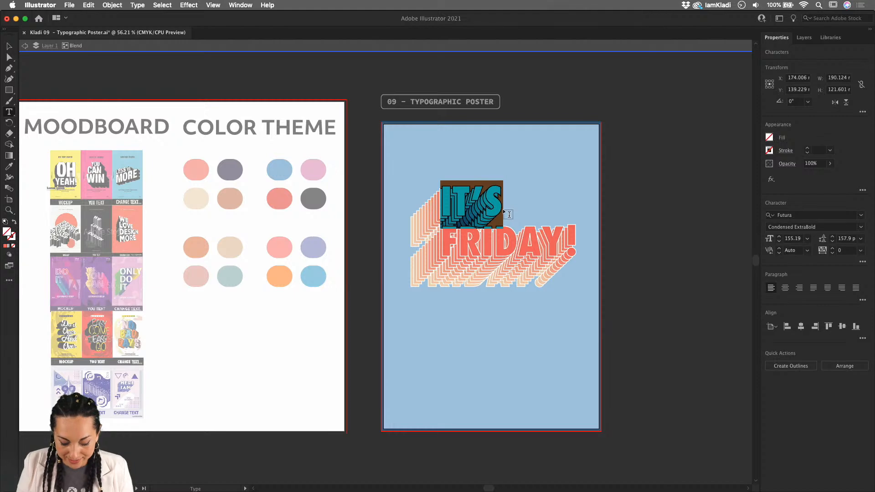
type("YEY")
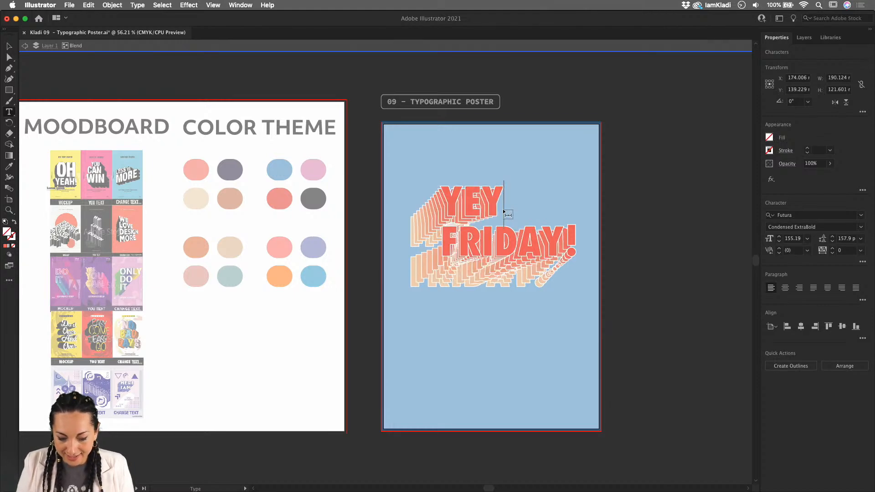
Add IT'S after YEY in the first line of the blend's coral front text
type(" IT'")
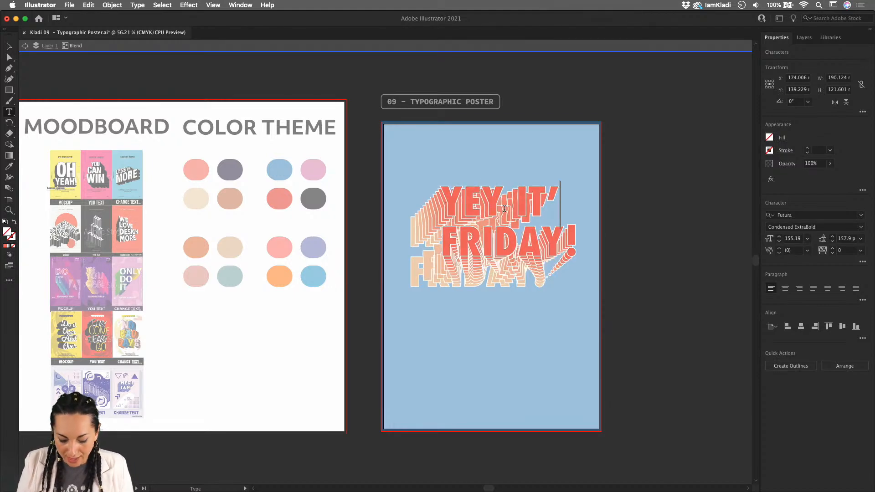
type("S")
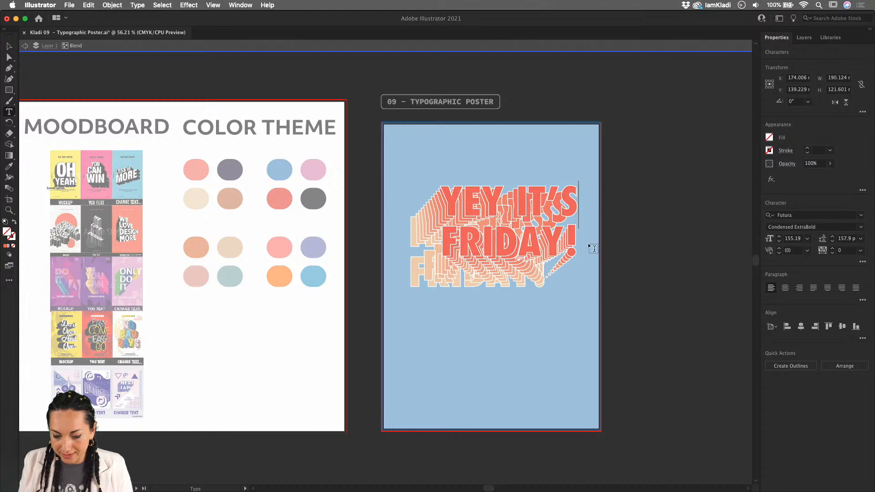
key("Escape")
Copy the whole coral front text and replace the beige back text with it, so both read YEY IT'S FRIDAY!
double_click(494, 209)
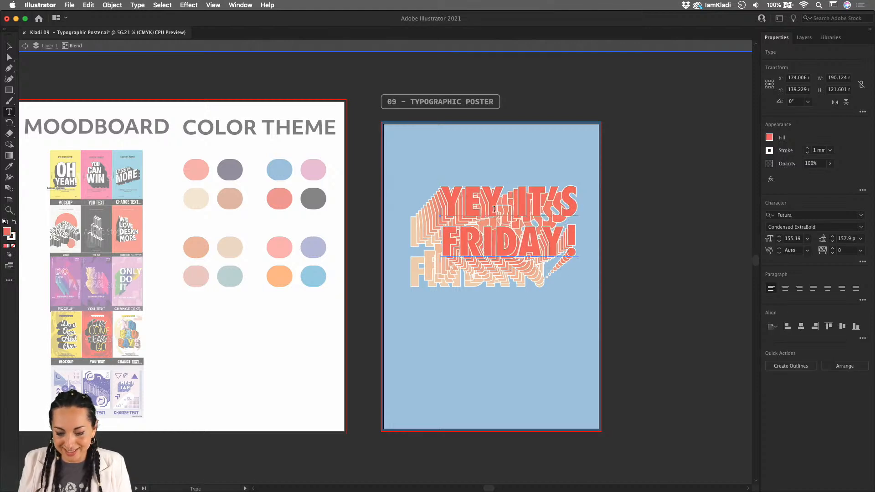
triple_click(494, 210)
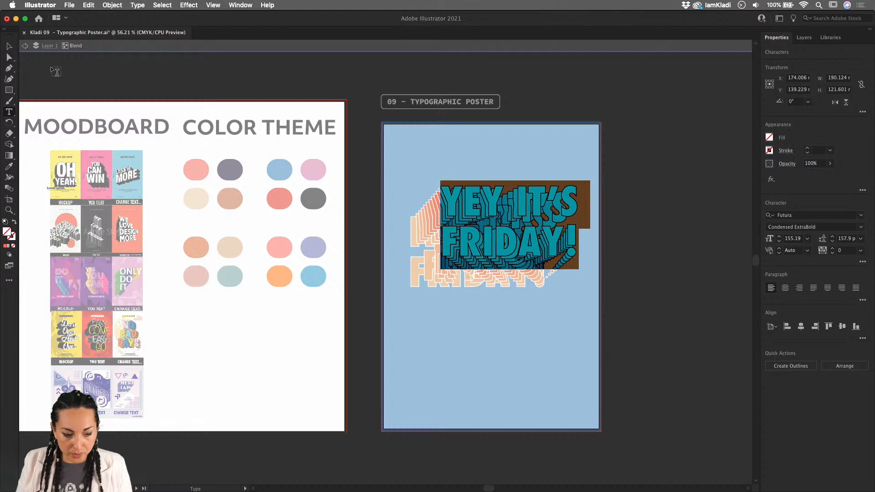
left_click(9, 46)
left_click(527, 308)
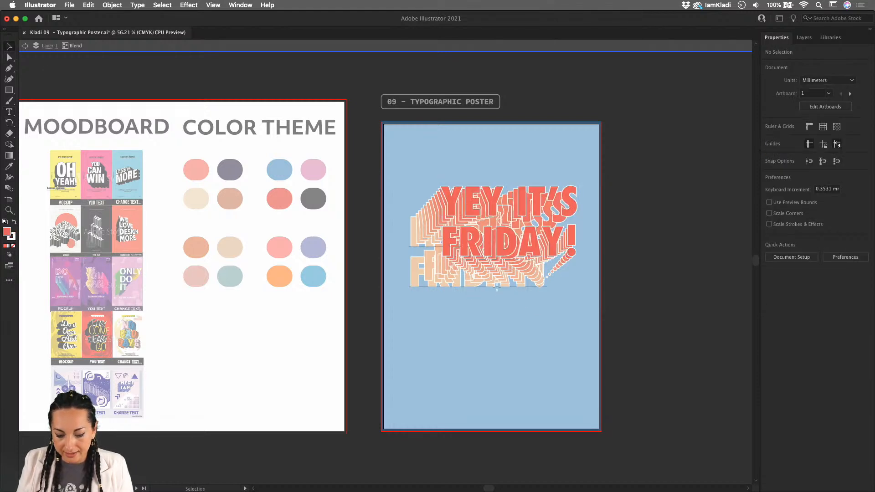
double_click(480, 286)
double_click(479, 286)
key("super+a")
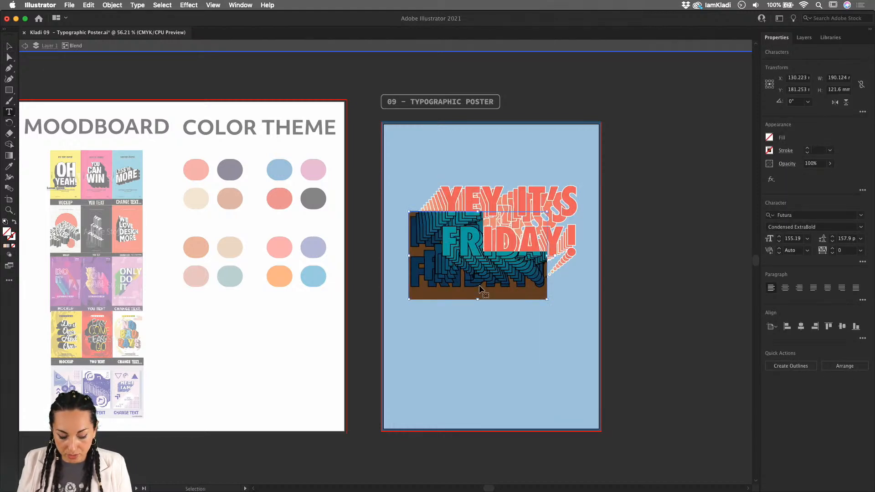
key("Escape")
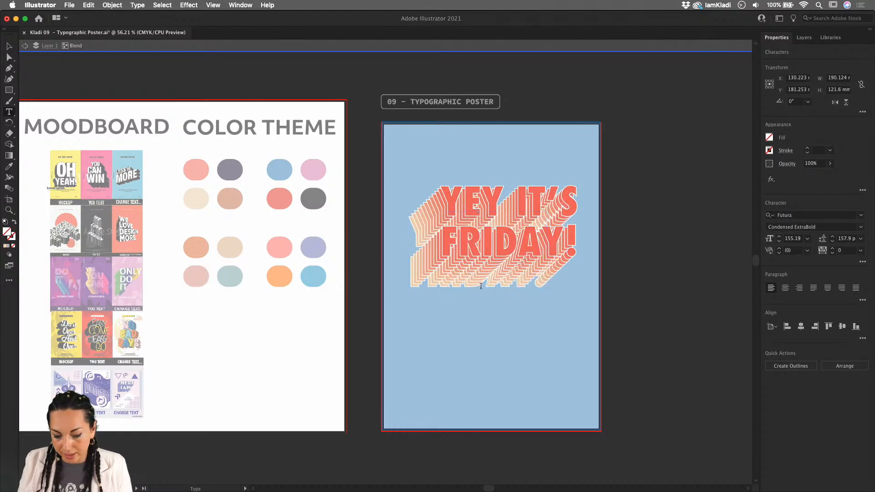
Exit the blend's isolation and move the whole blend down to about X 158 mm and Y 220 mm
left_click(9, 46)
left_click(660, 360)
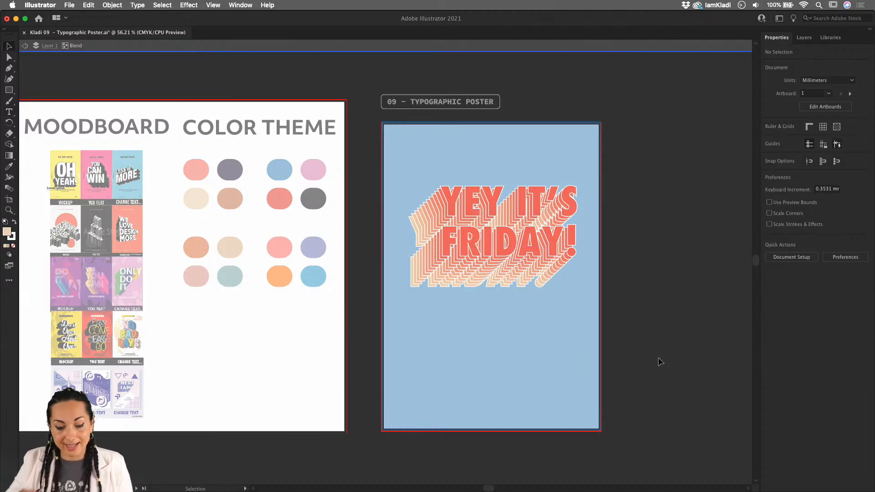
double_click(656, 309)
left_click_drag(533, 282, 537, 325)
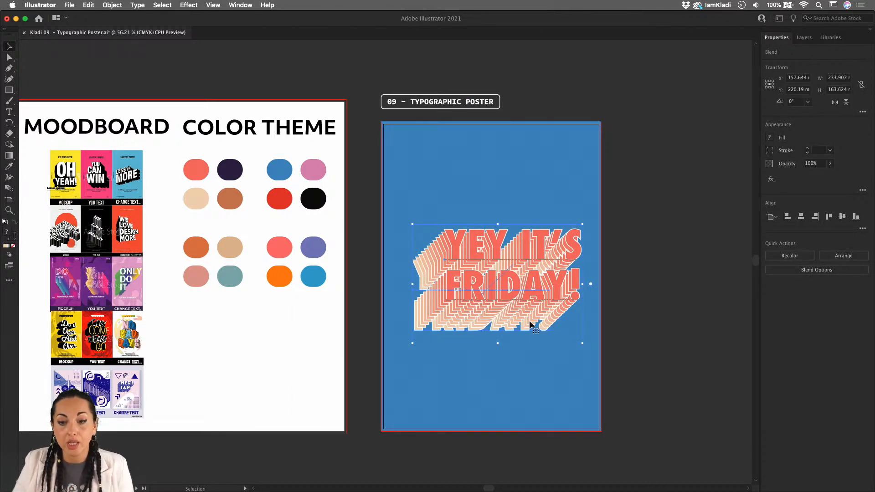
Change the fill of the blend's beige back text to black and exit the blend's isolation
double_click(530, 321)
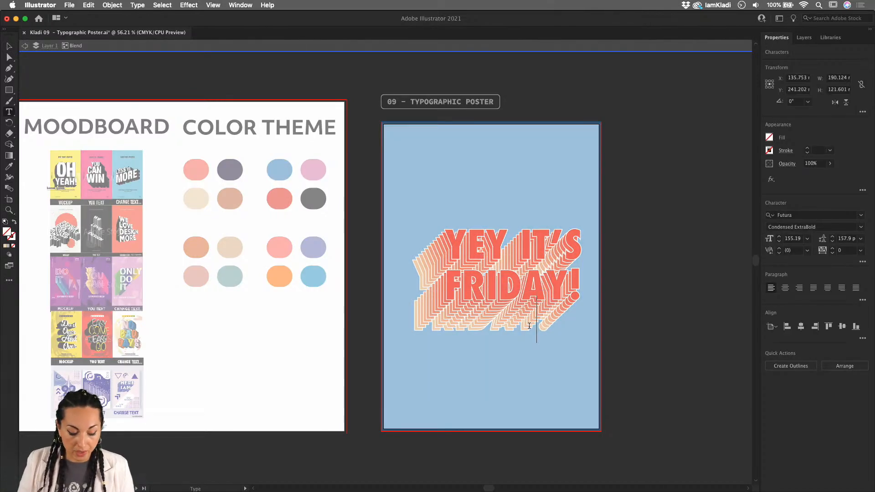
double_click(529, 326)
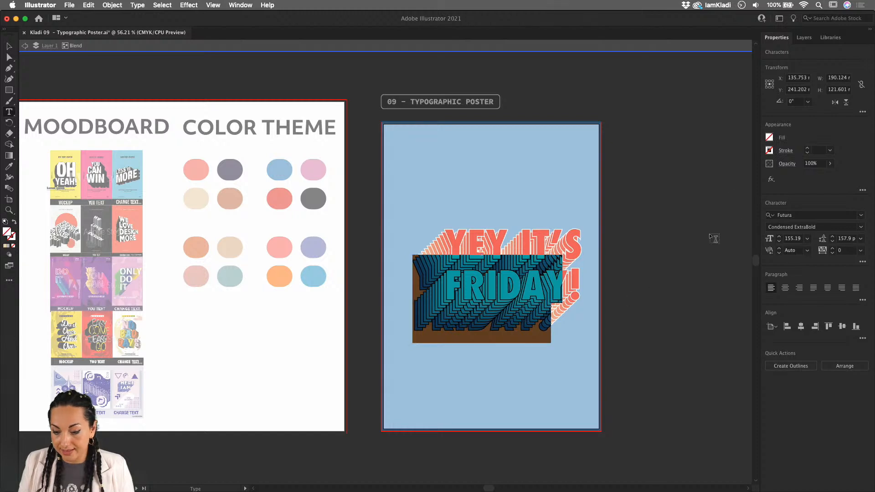
left_click(769, 138)
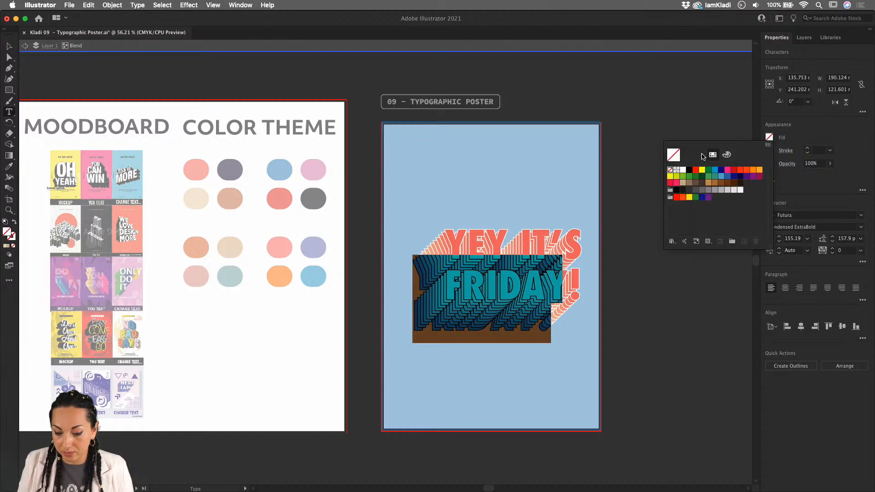
left_click(682, 170)
left_click(690, 170)
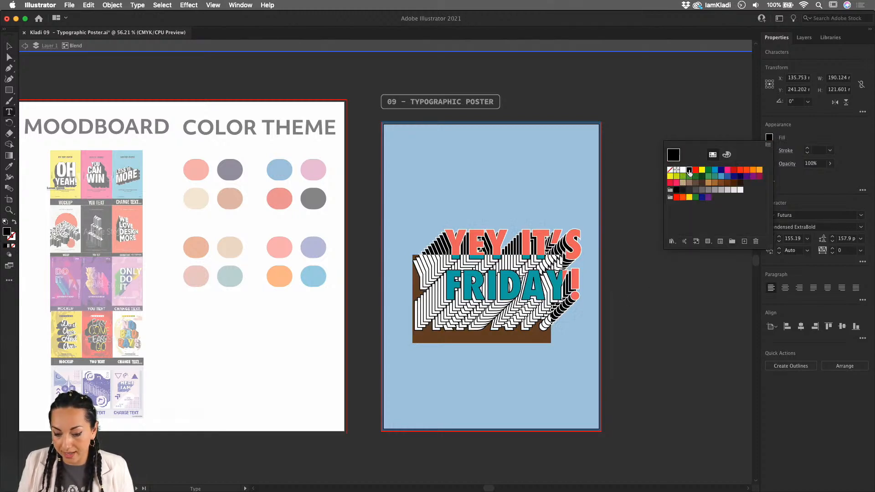
left_click(798, 127)
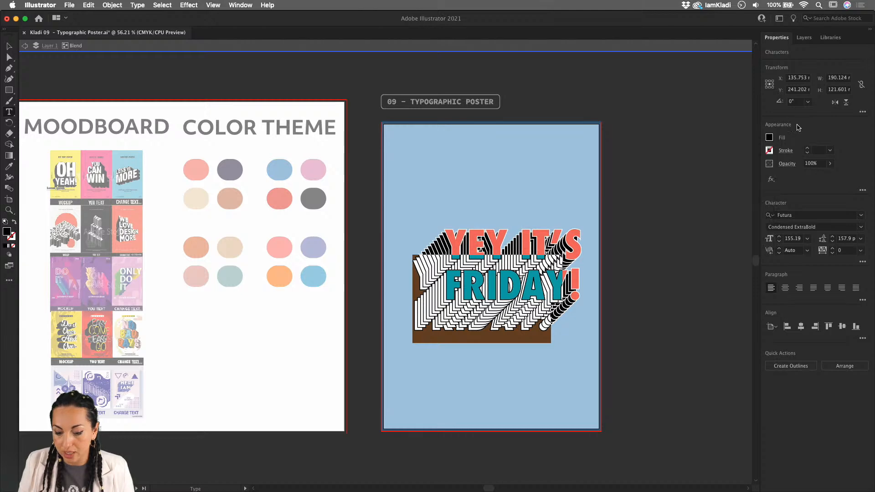
left_click(9, 46)
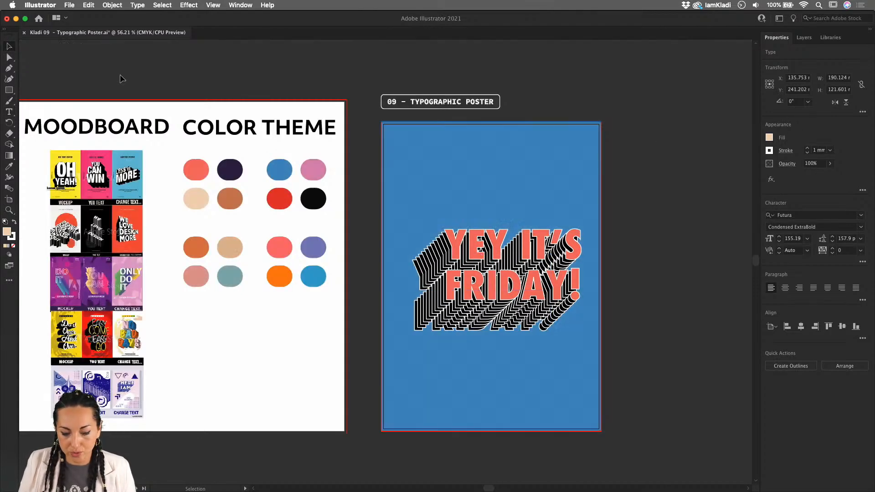
left_click(120, 75)
Reposition the blended lettering near the middle of the poster and check it up close
left_click_drag(503, 275, 502, 235)
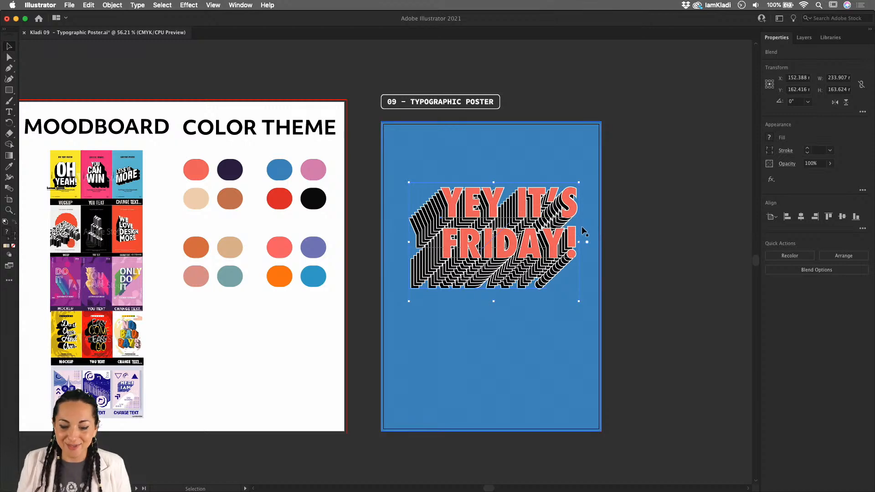
mouse_move(537, 249)
left_mouse_down()
mouse_move(537, 296)
mouse_move(539, 252)
left_mouse_up()
left_click(649, 268)
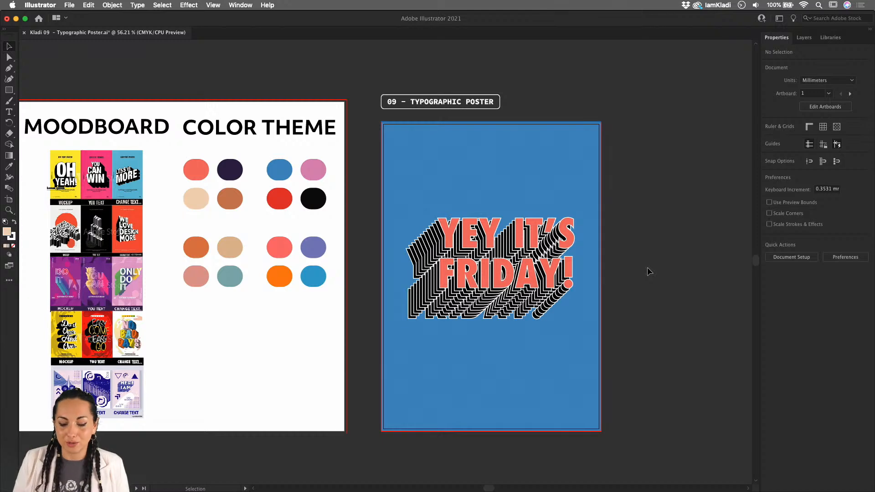
scroll(612, 259, "up", 5)
scroll(614, 263, "up", 1)
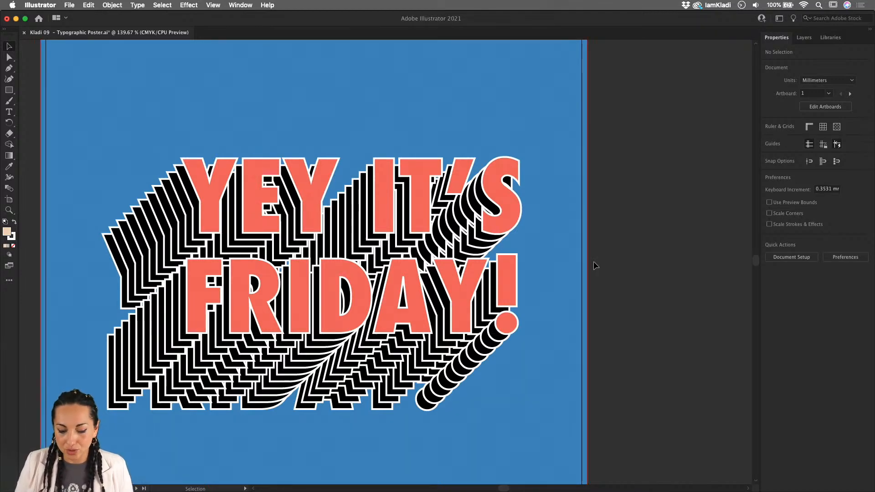
scroll(593, 261, "down", 5)
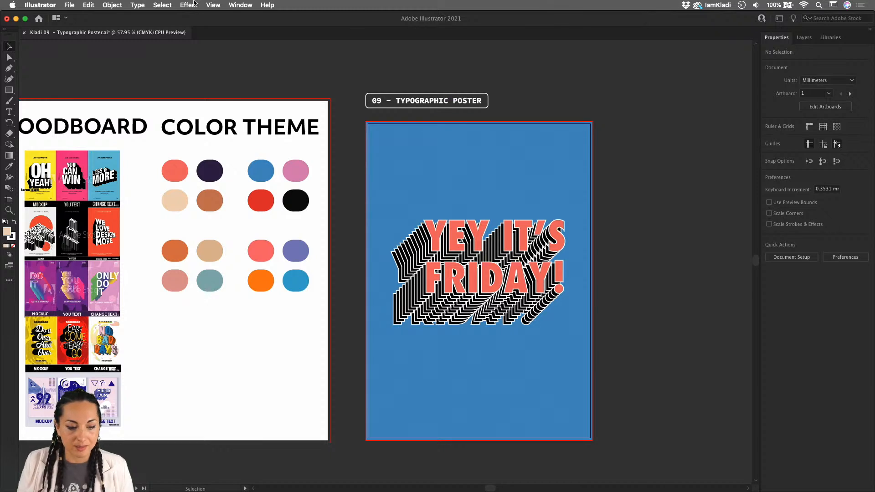
Start an Export As of the document and create a folder named POSTER on the Desktop as its destination
left_click(69, 5)
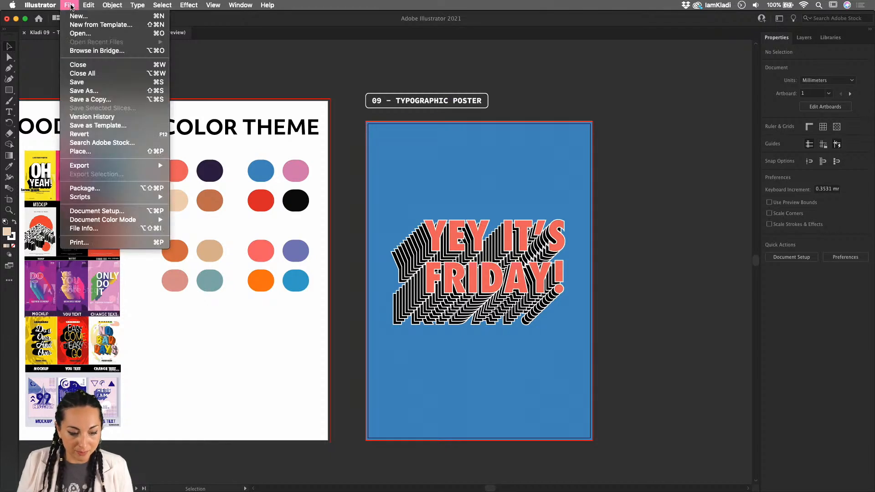
mouse_move(127, 167)
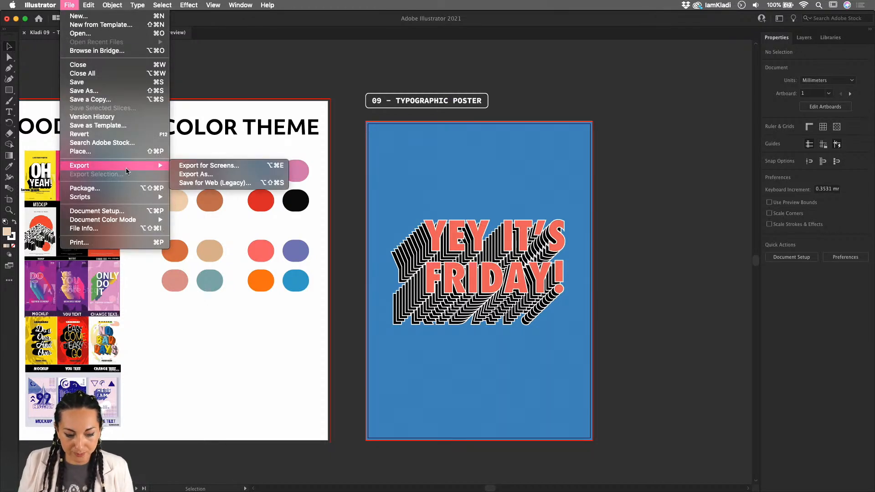
left_click(187, 175)
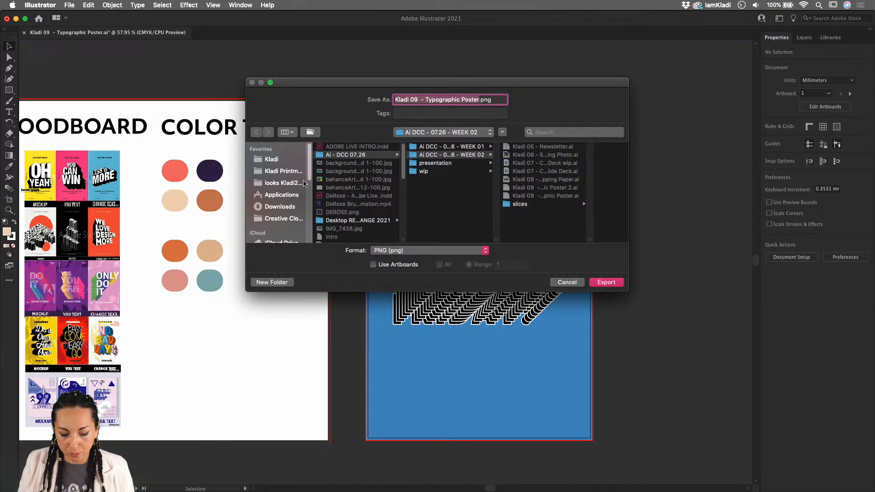
scroll(287, 227, "down", 10)
scroll(285, 227, "up", 5)
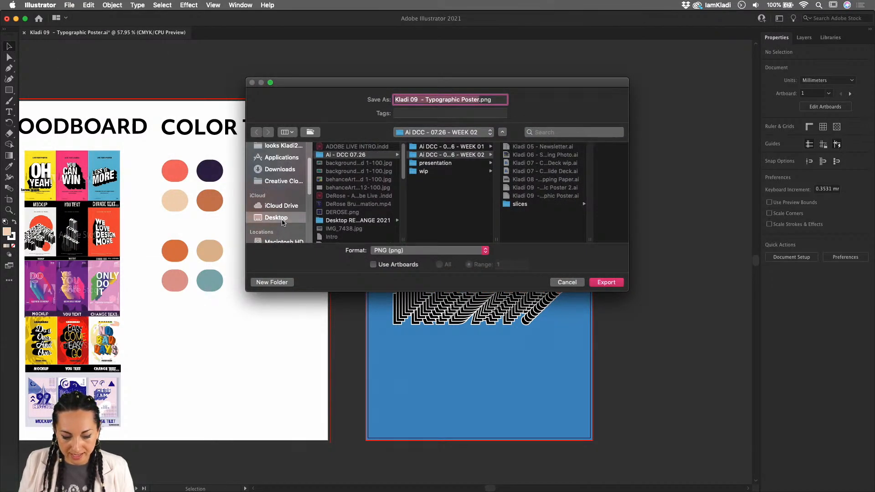
left_click(286, 228)
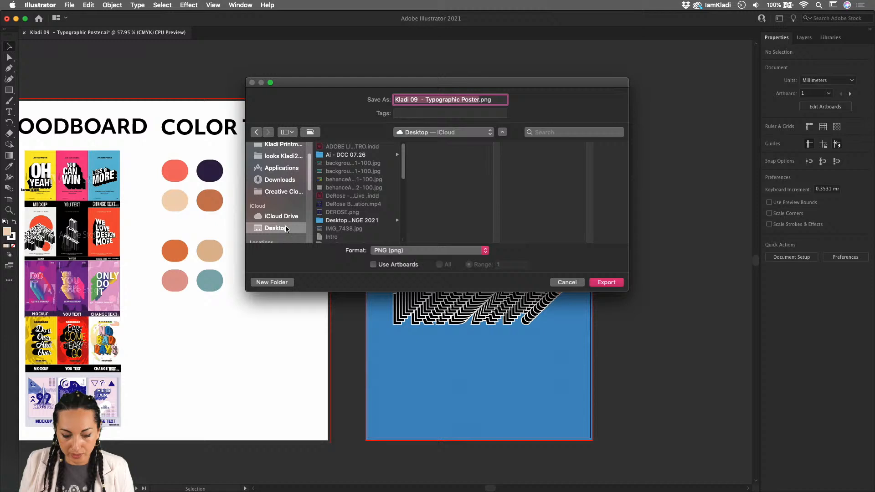
left_click(281, 282)
type("POSTER")
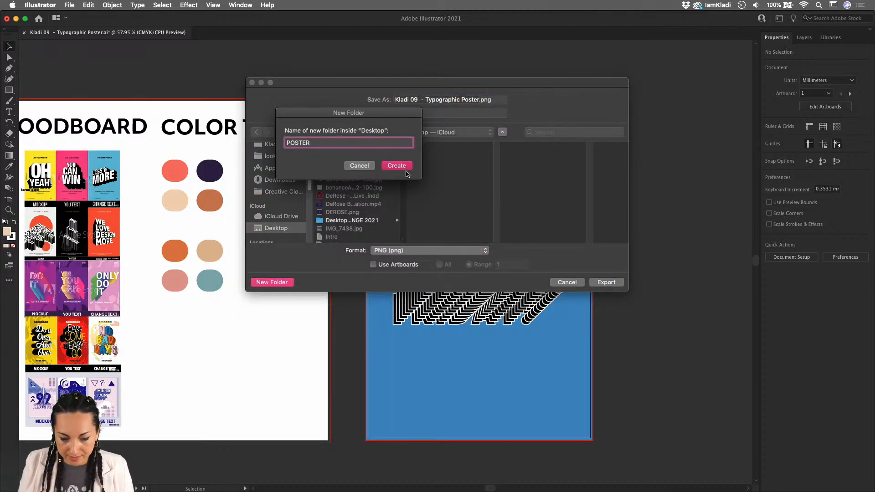
left_click(405, 167)
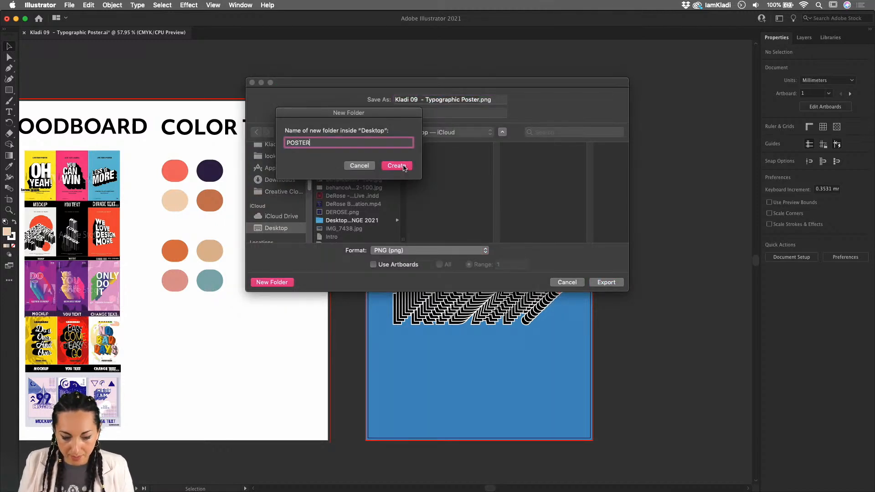
Export in JPEG format using artboards, with the range limited to artboard 2
left_click(474, 250)
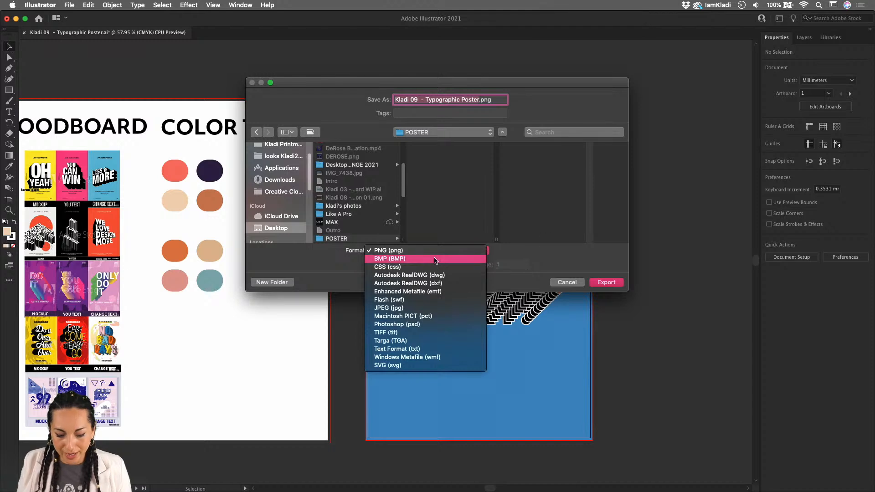
left_click(427, 307)
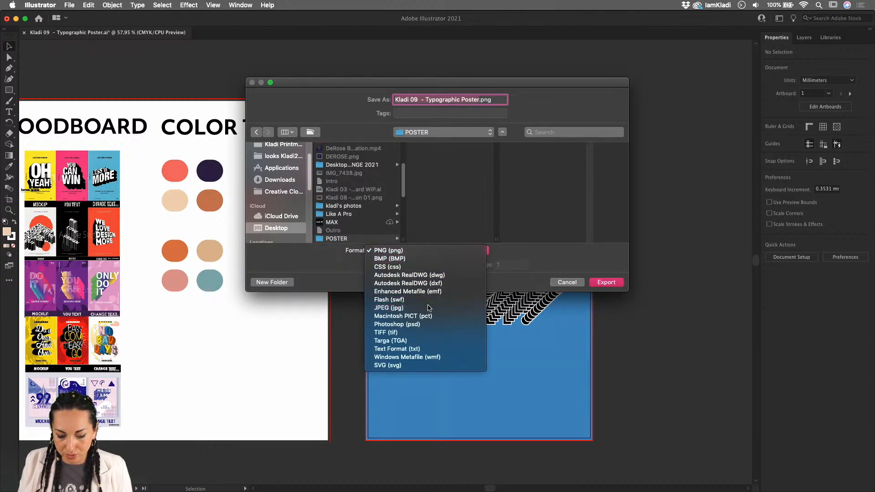
left_click(398, 265)
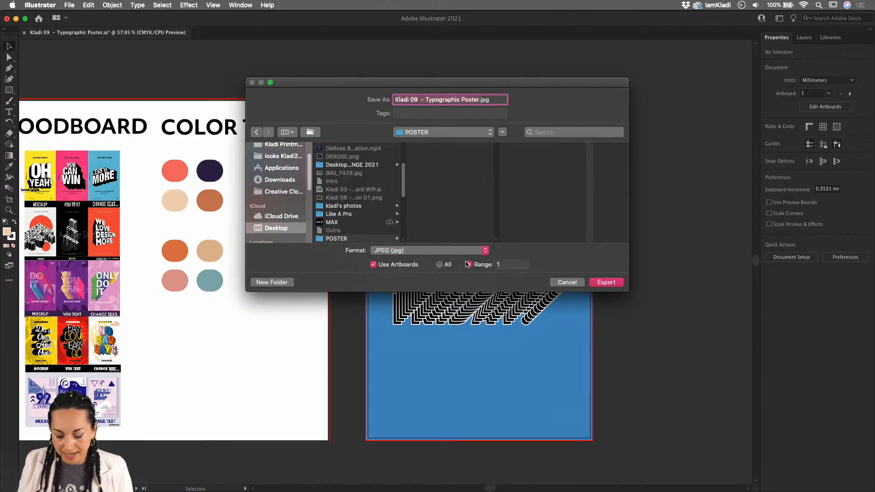
left_click(506, 265)
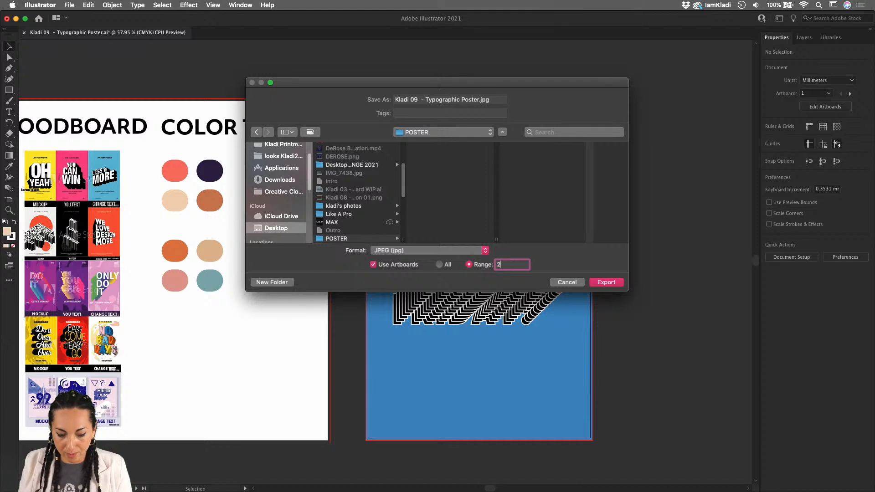
left_click(596, 282)
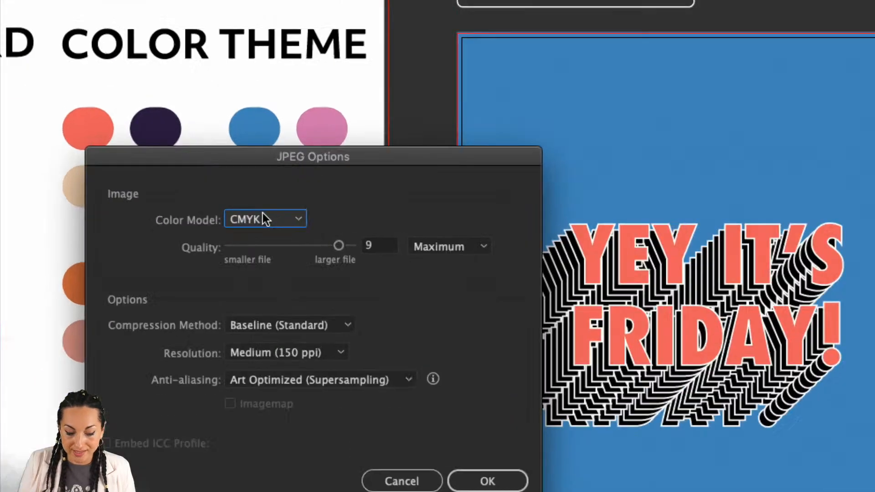
Set the JPEG export's color model to CMYK in the JPEG options
left_click(268, 218)
left_click(268, 228)
left_click(274, 220)
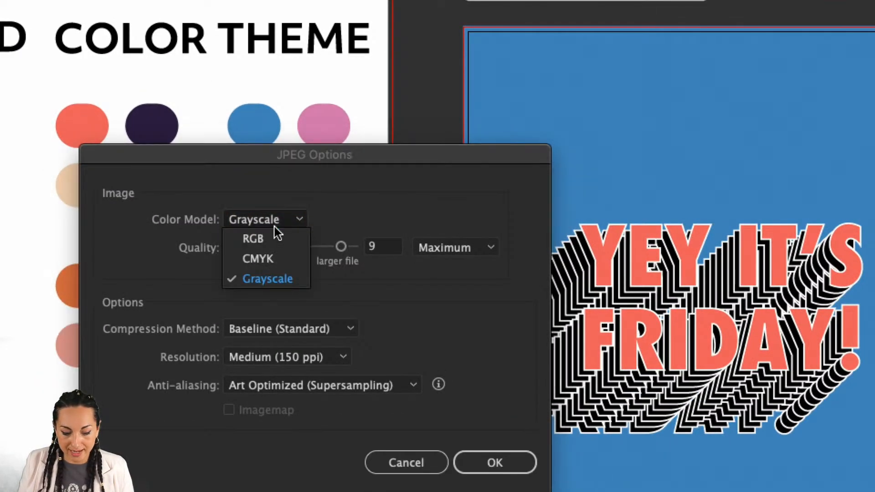
left_click(277, 258)
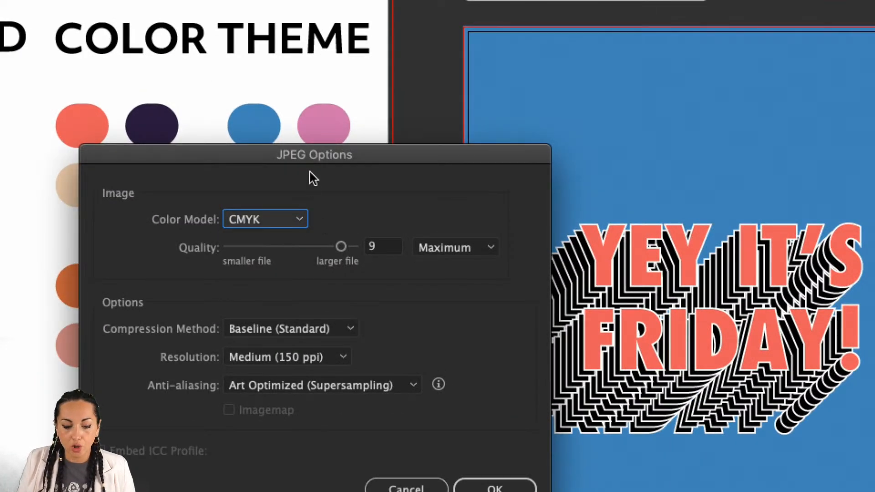
left_click_drag(443, 160, 436, 54)
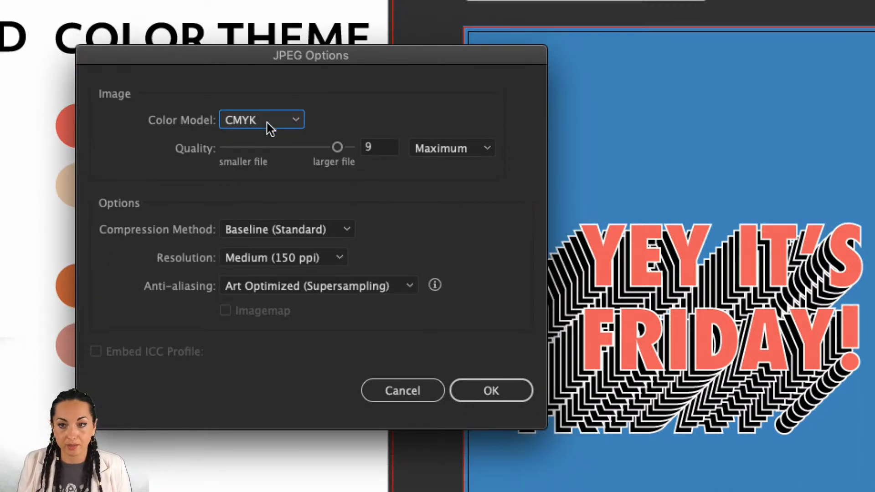
Try High (300 ppi) resolution, return to Medium (150 ppi), and review the anti-aliasing choices, keeping Art Optimized (Supersampling)
left_click(339, 258)
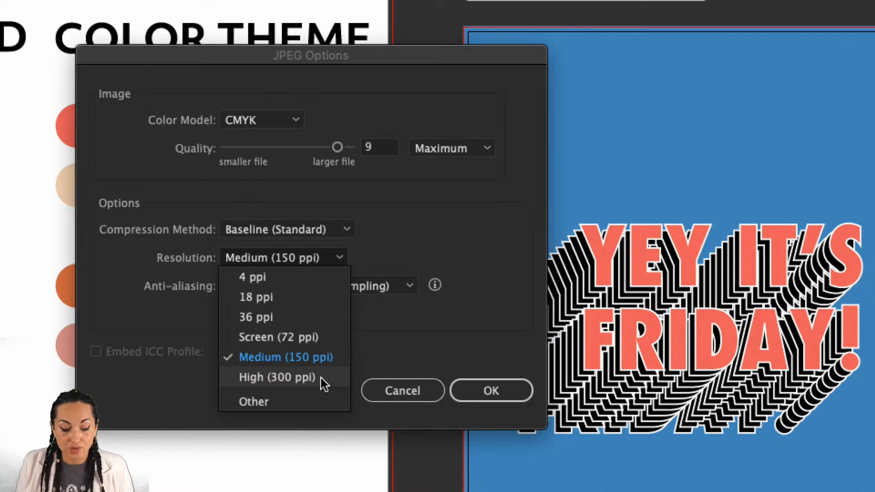
left_click(278, 377)
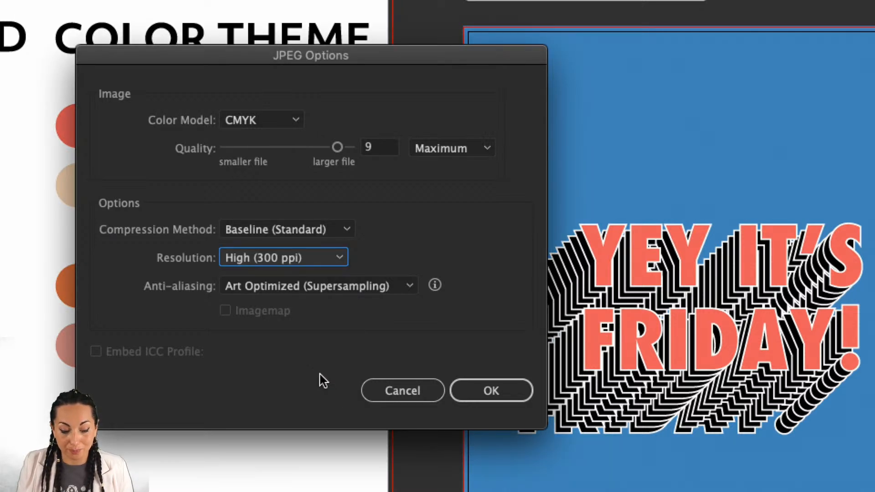
left_click(338, 261)
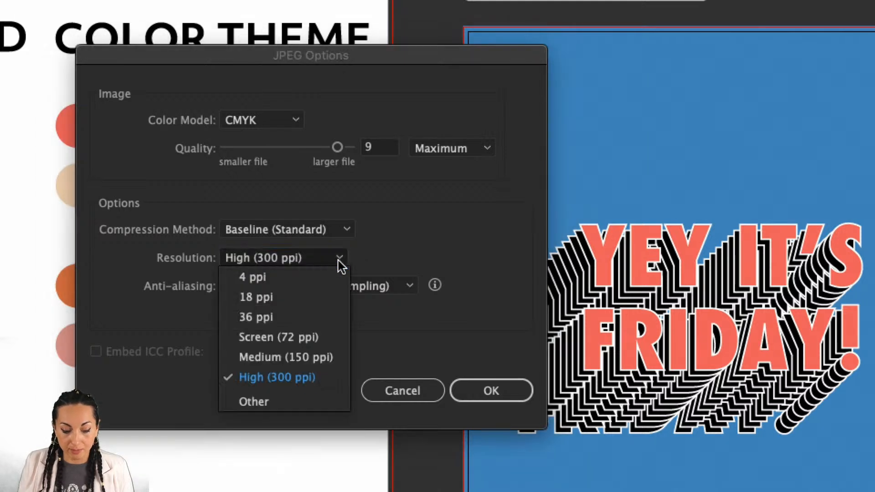
left_click(333, 357)
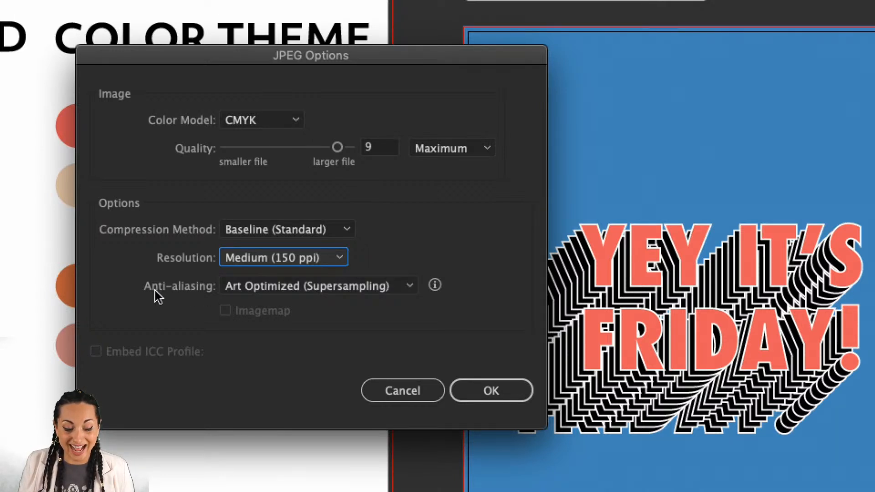
left_click(413, 287)
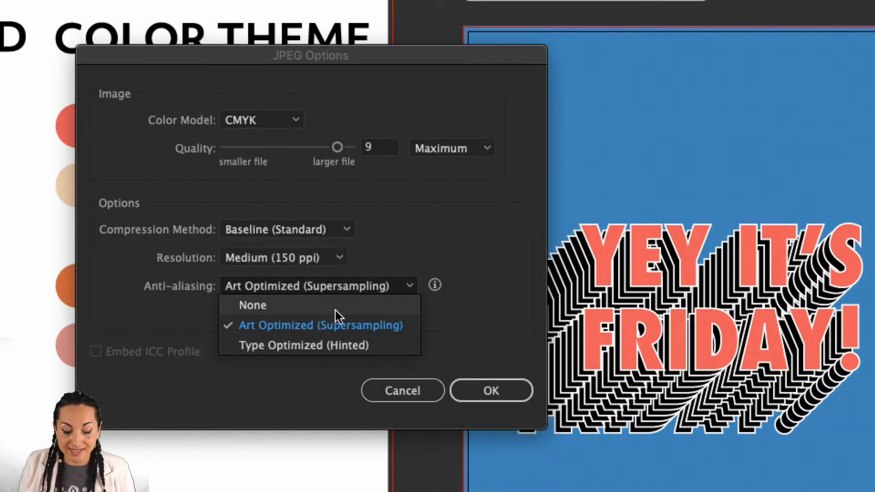
left_click(450, 247)
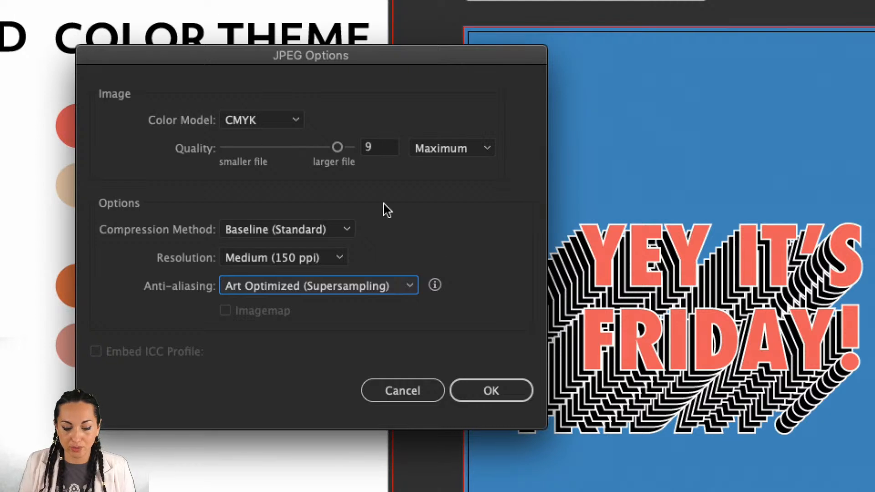
Set the JPEG resolution to High (300 ppi) and run the export
left_click(340, 260)
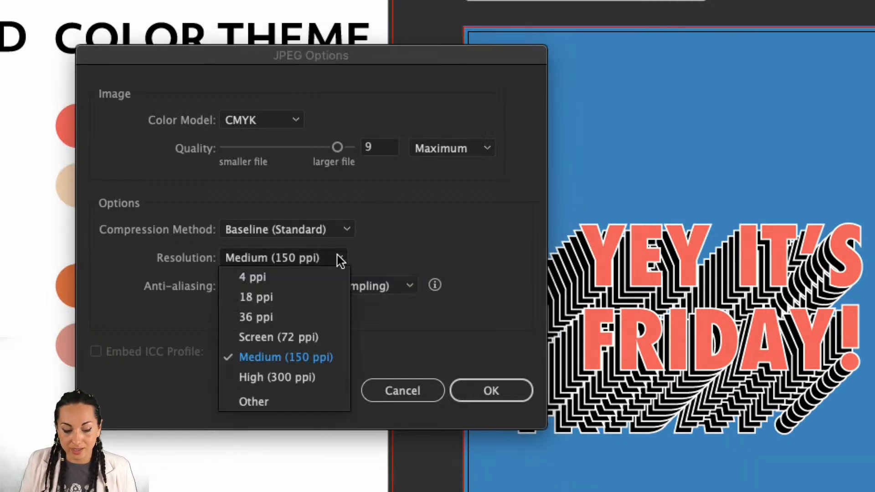
left_click(327, 358)
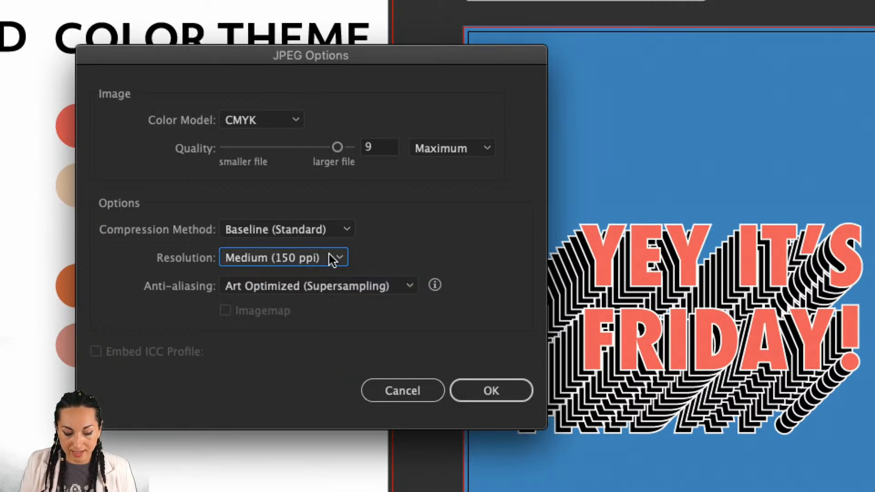
left_click(334, 257)
left_click(304, 378)
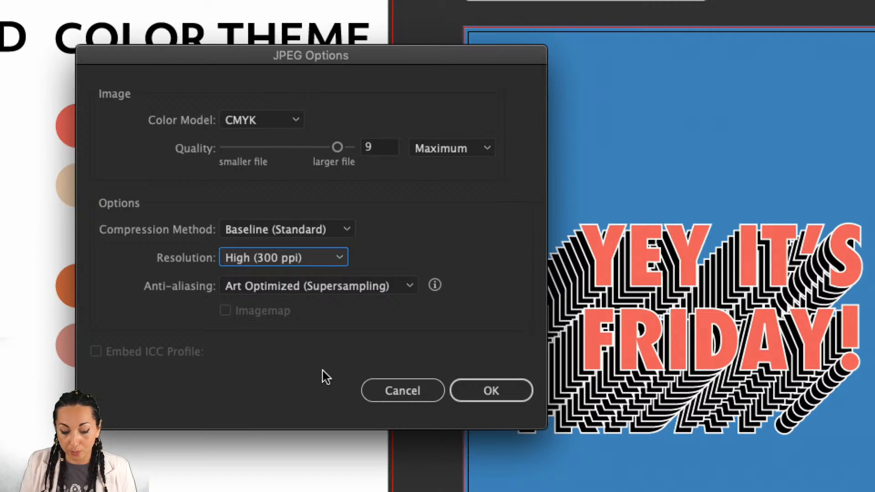
left_click(491, 391)
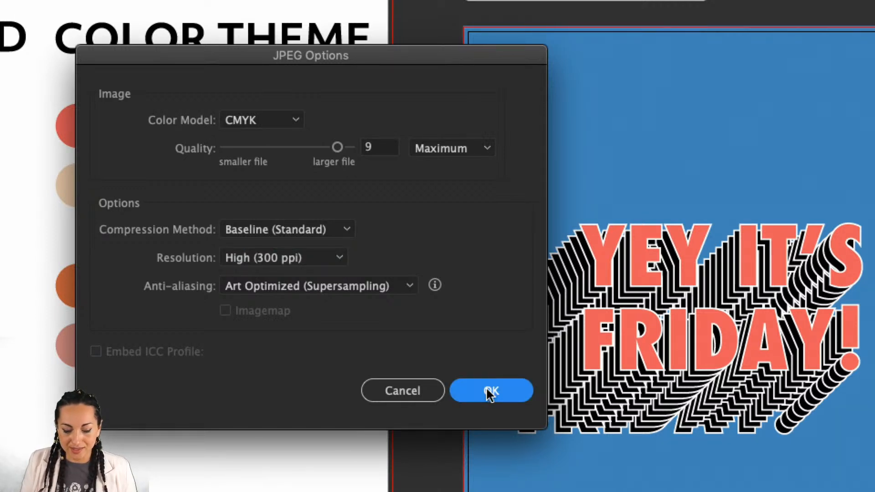
left_click(489, 393)
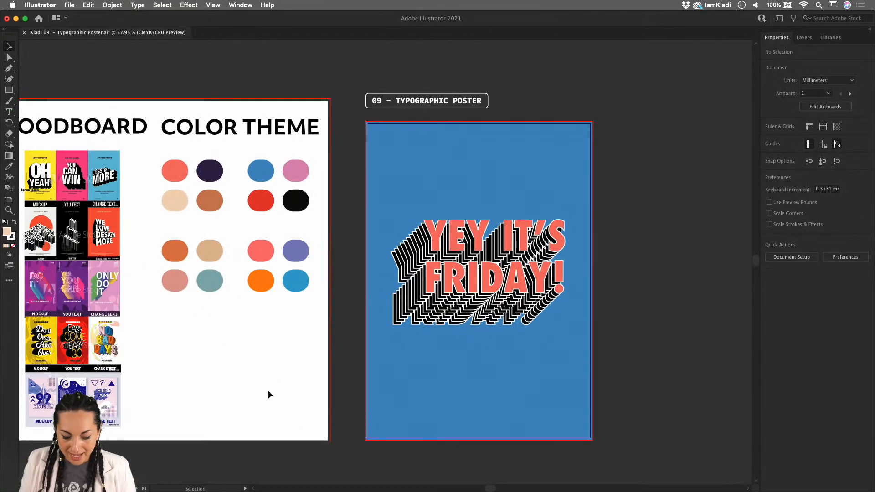
Switch to Finder, preview the exported JPEG in the Desktop's POSTER folder, and return to Illustrator
mouse_move(328, 490)
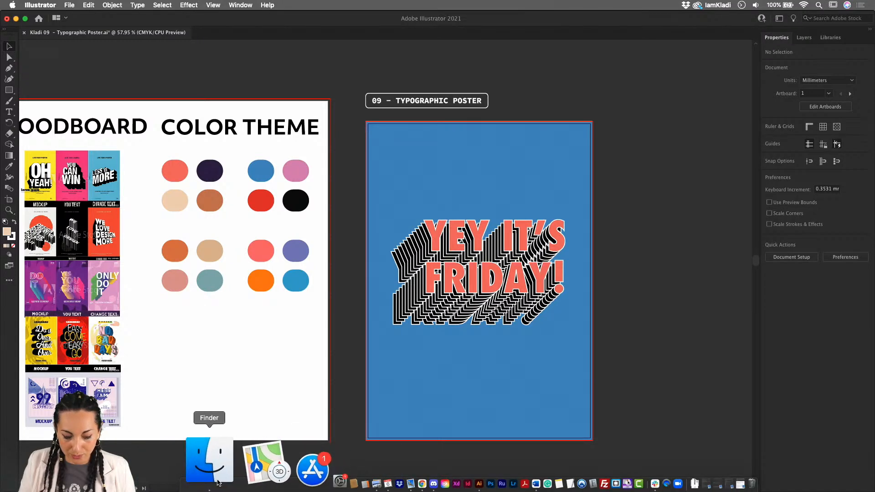
left_click(209, 485)
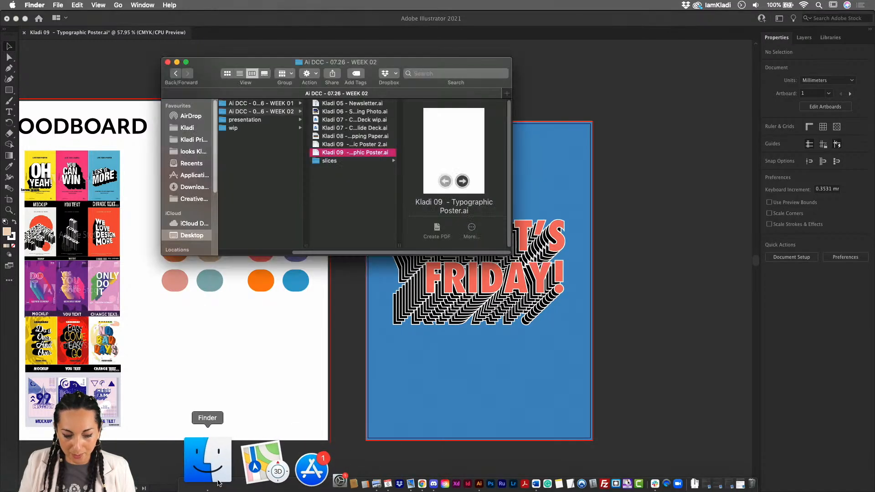
left_click(196, 236)
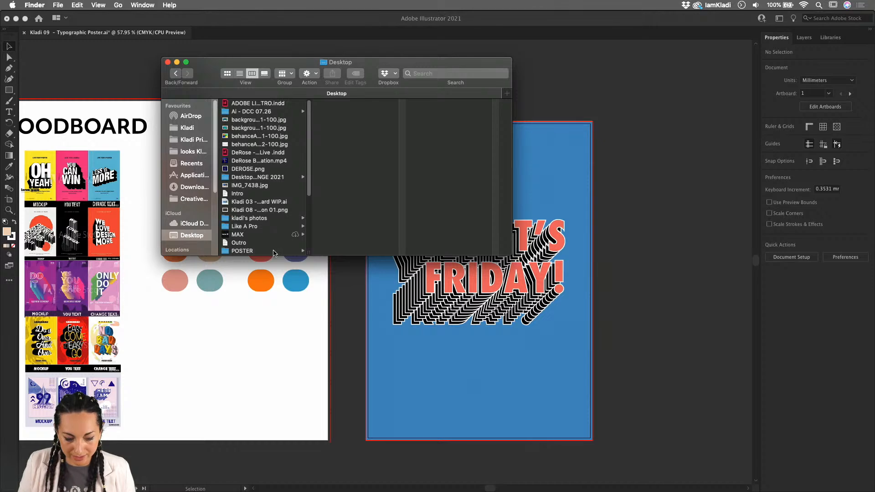
left_click(273, 251)
left_click(356, 103)
key("space")
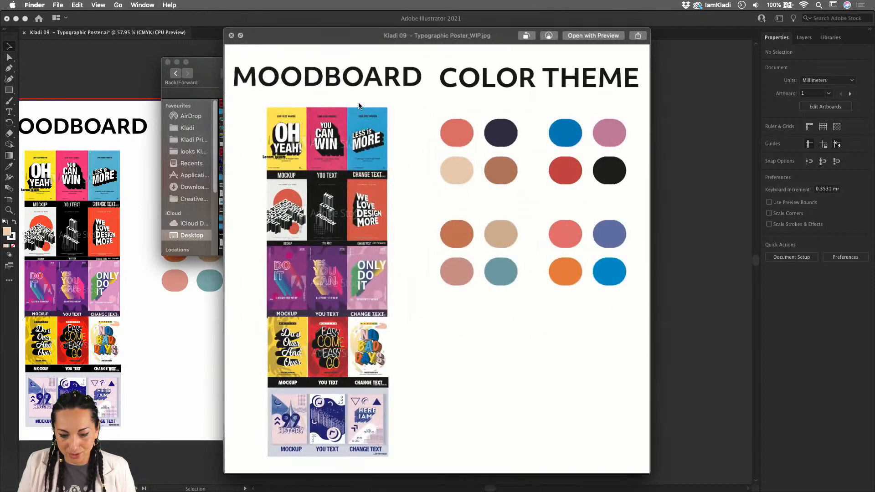
key("space")
left_click(621, 181)
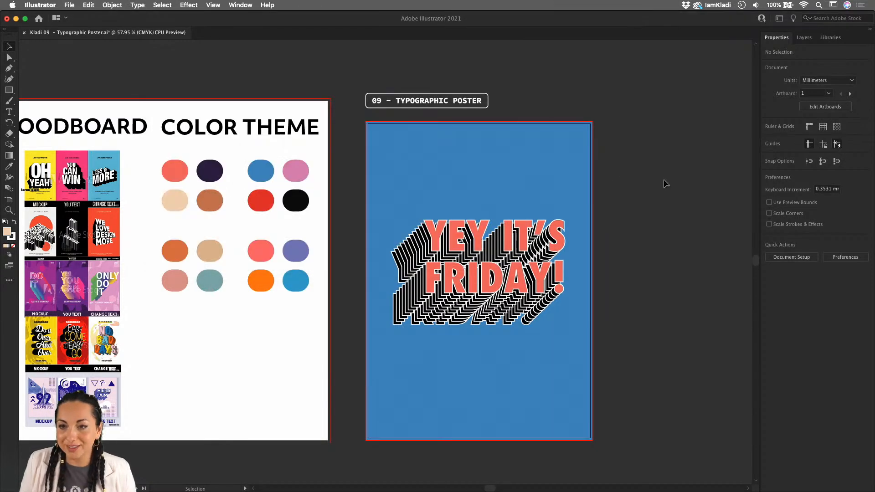
Check the poster artboard's number, start another Export As of the document, and prefix the file name with 00
left_click(9, 200)
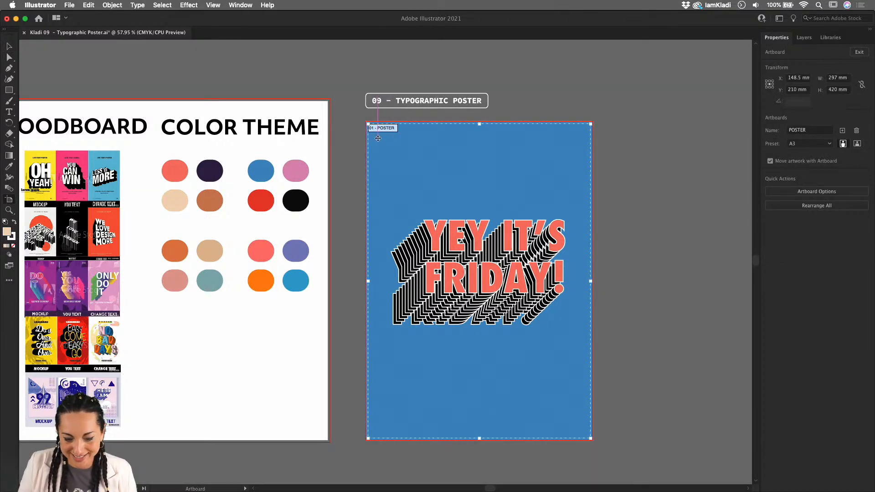
left_click(69, 5)
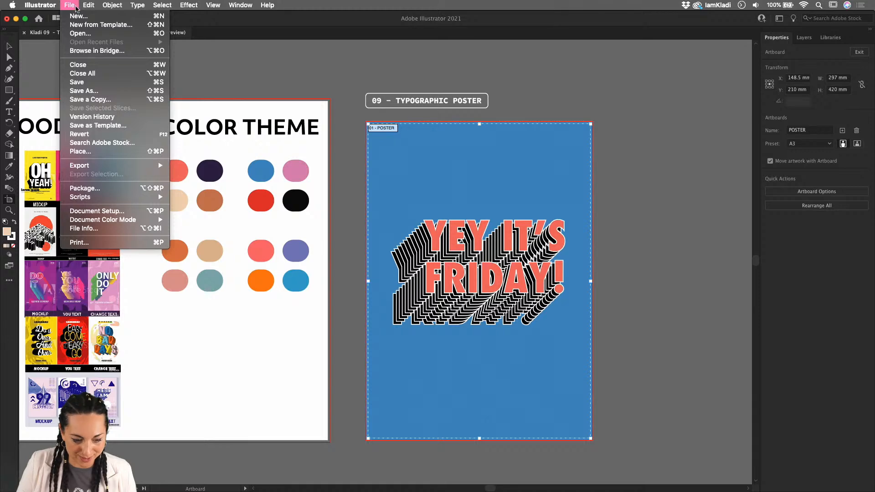
mouse_move(89, 167)
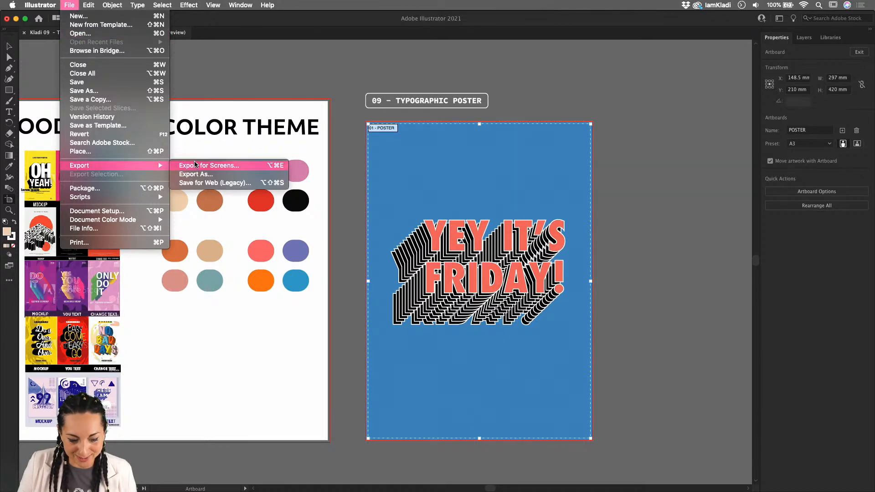
left_click(201, 175)
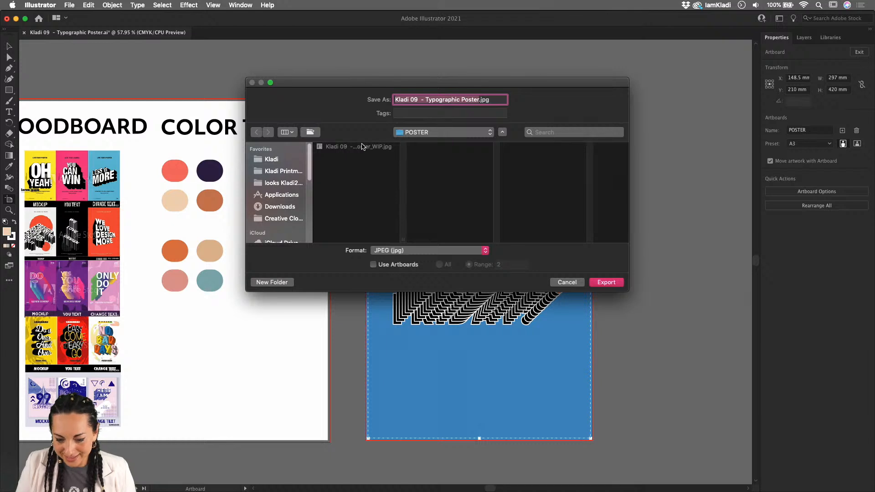
key("Left")
type("00")
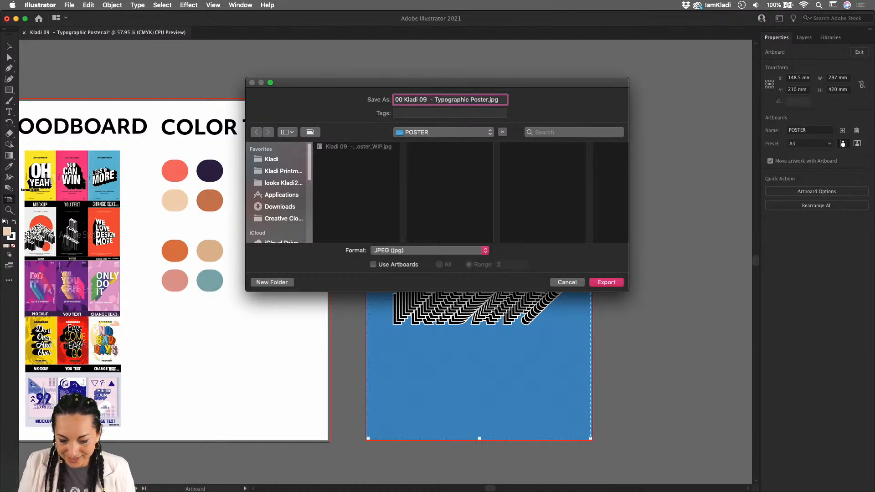
Export the JPEG using artboards with the range set to 1, accepting the CMYK, High (300 ppi) options
left_click(407, 266)
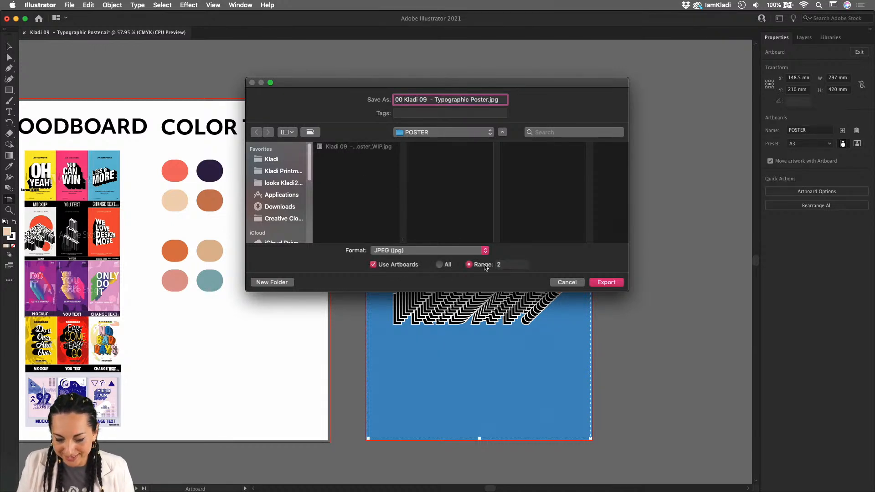
double_click(502, 265)
type("1")
left_click(606, 282)
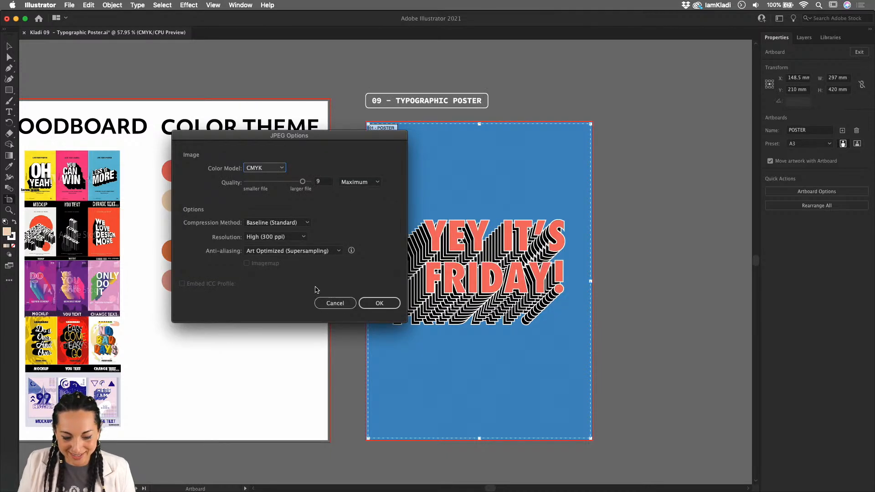
left_click(393, 308)
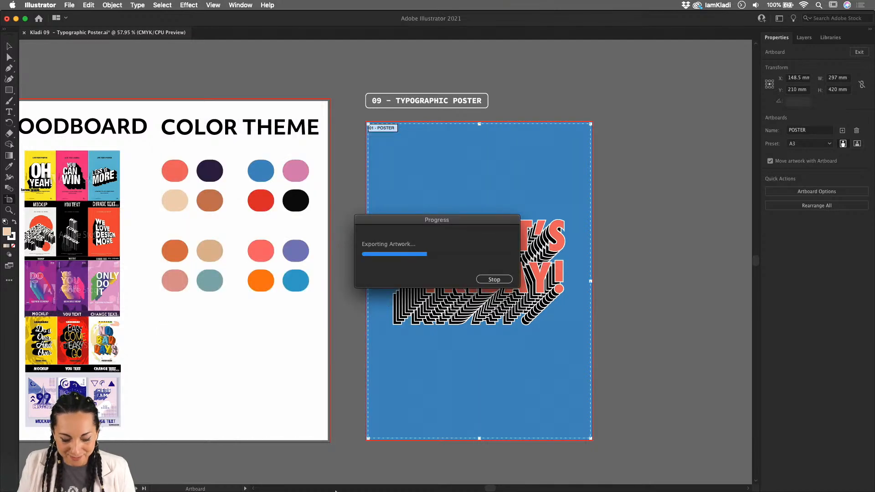
Switch to Finder, inspect the newly exported poster JPEG with the 00 prefix in the POSTER folder, and return to Illustrator
mouse_move(336, 491)
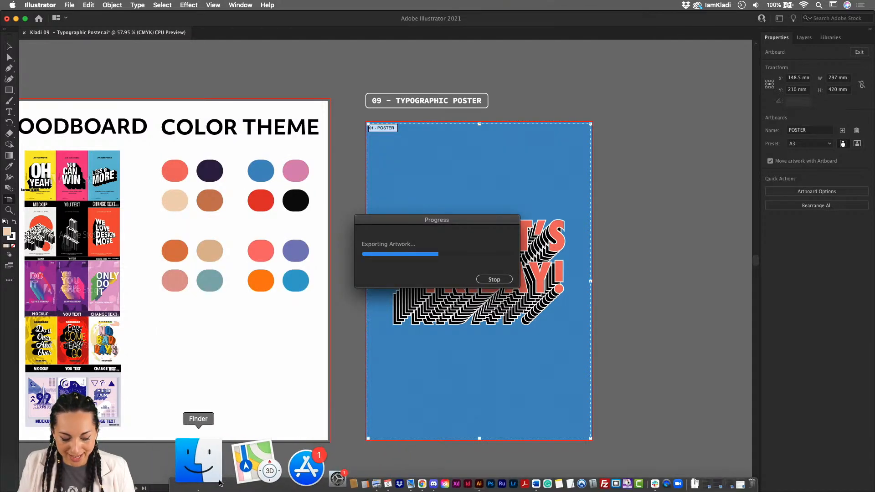
left_click(218, 479)
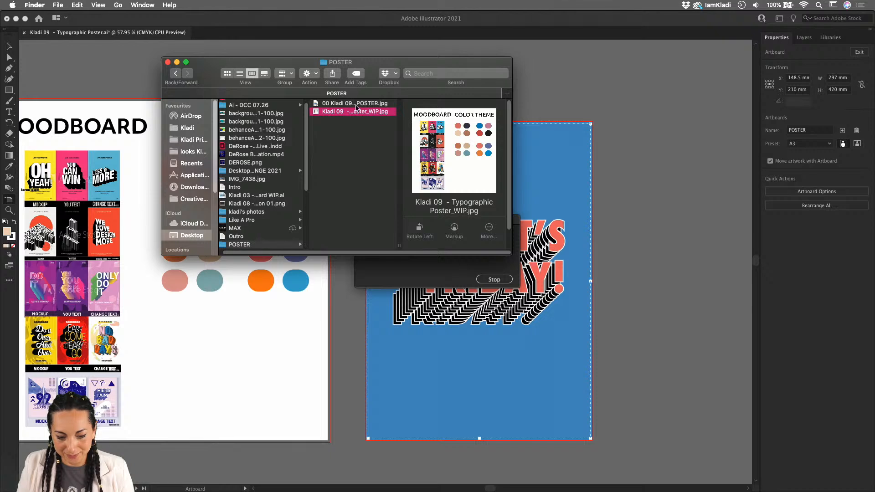
left_click(356, 104)
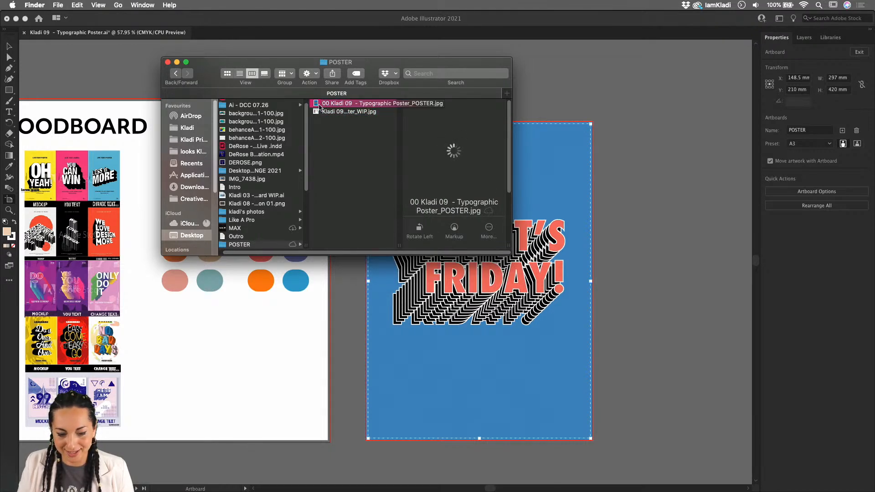
left_click(647, 169)
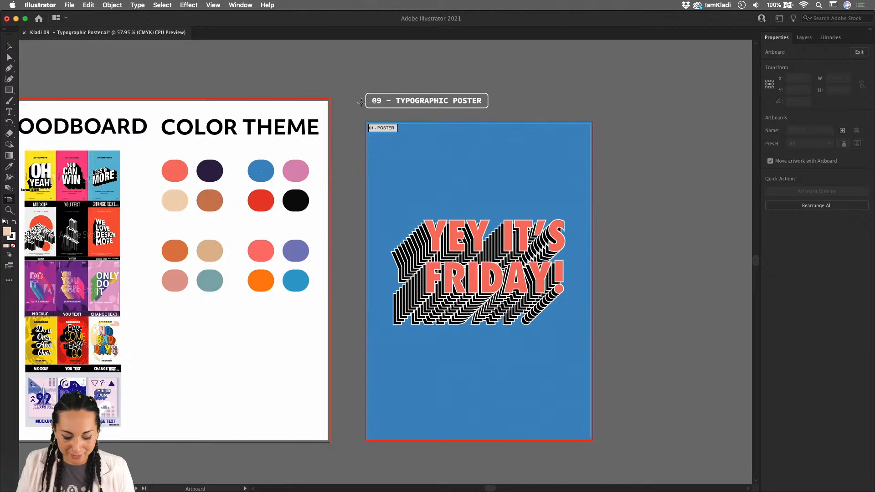
Start a Save As of the document and set the file format to Adobe PDF (pdf)
key("super+shift+s")
left_click(485, 251)
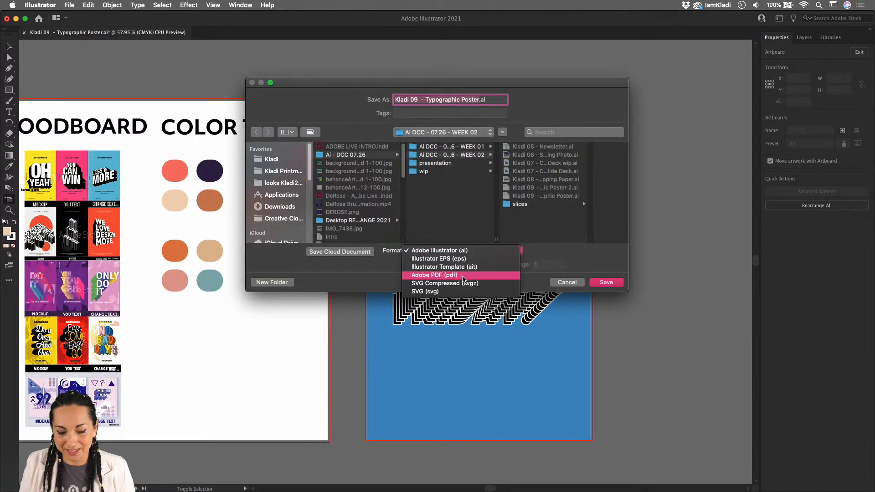
left_click(481, 83)
left_click_drag(481, 83, 465, 84)
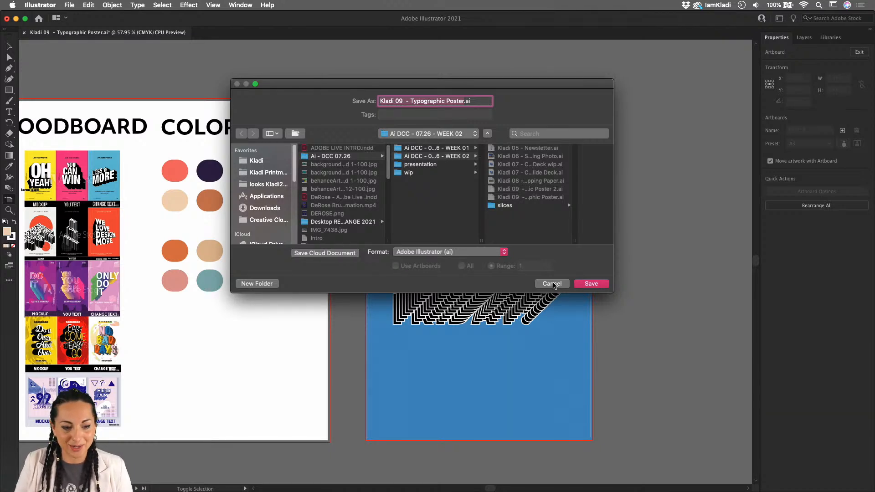
left_click(504, 252)
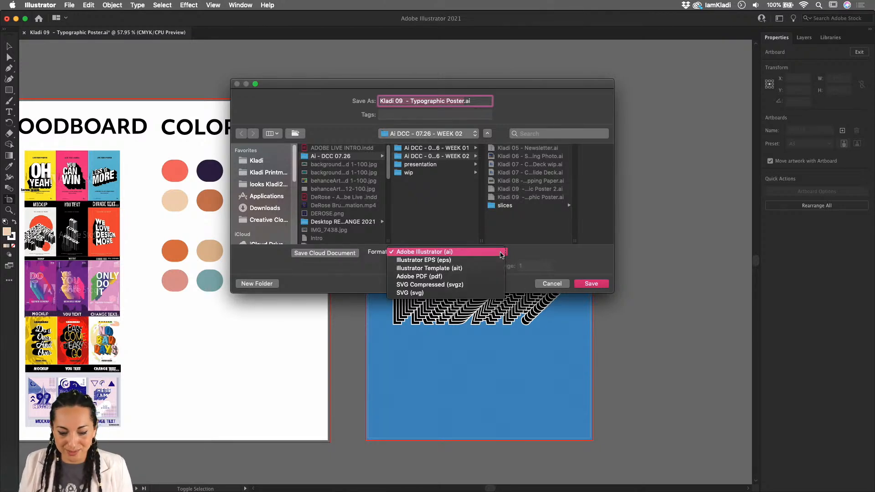
left_click(418, 276)
Choose the Desktop's POSTER folder as the save location and proceed to the PDF save options
scroll(265, 190, "down", 5)
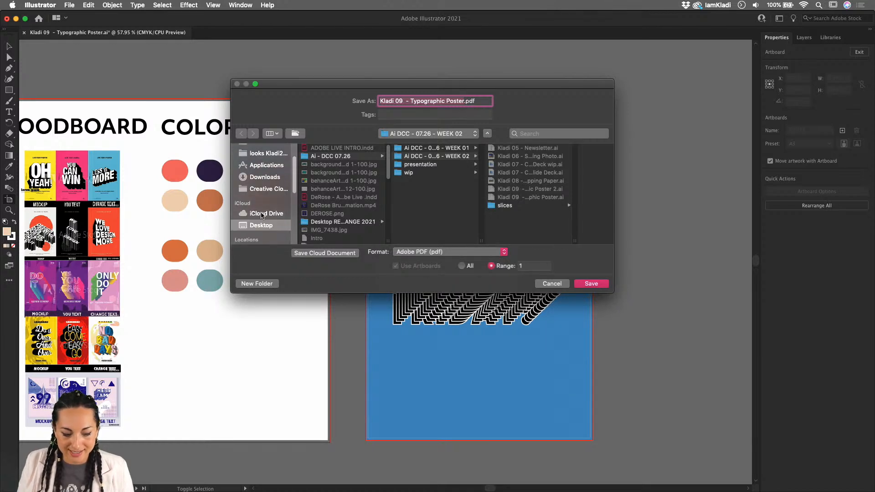
scroll(264, 190, "up", 3)
left_click(266, 178)
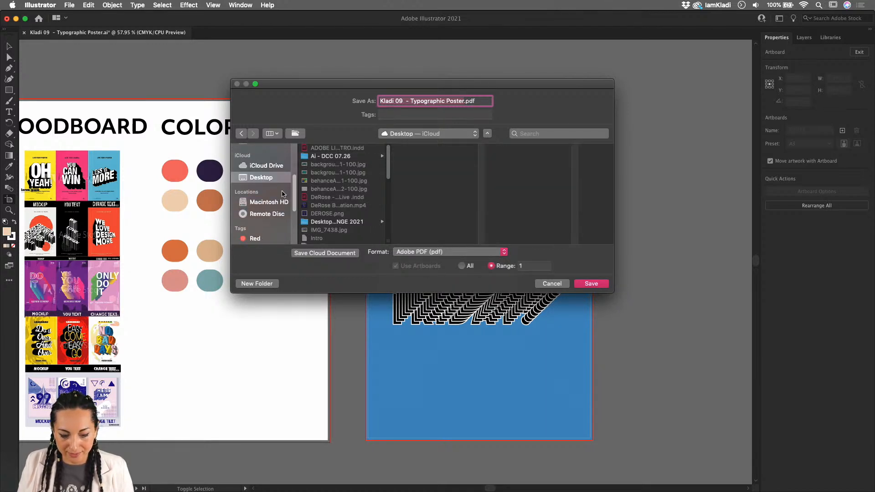
scroll(353, 231, "down", 5)
scroll(333, 238, "up", 4)
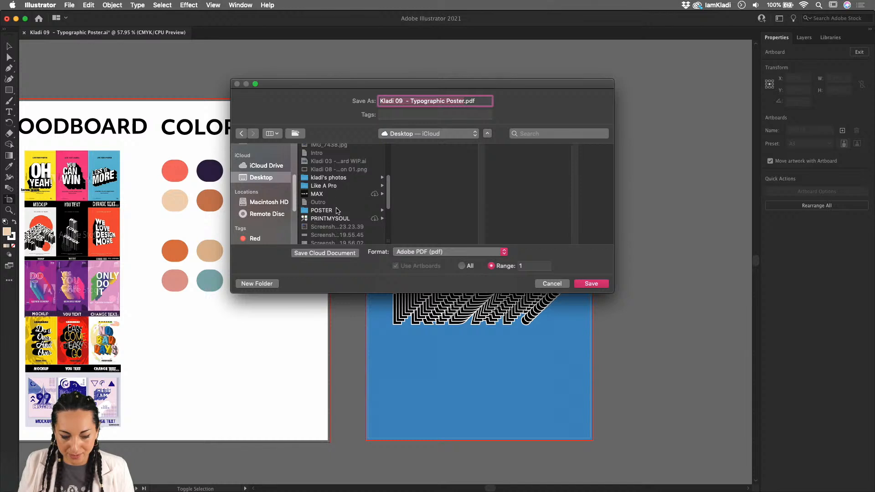
left_click(366, 211)
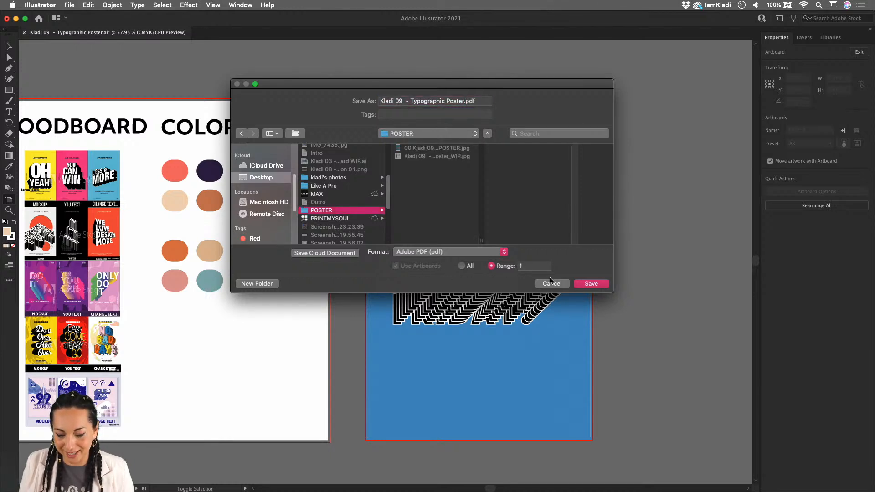
left_click(598, 287)
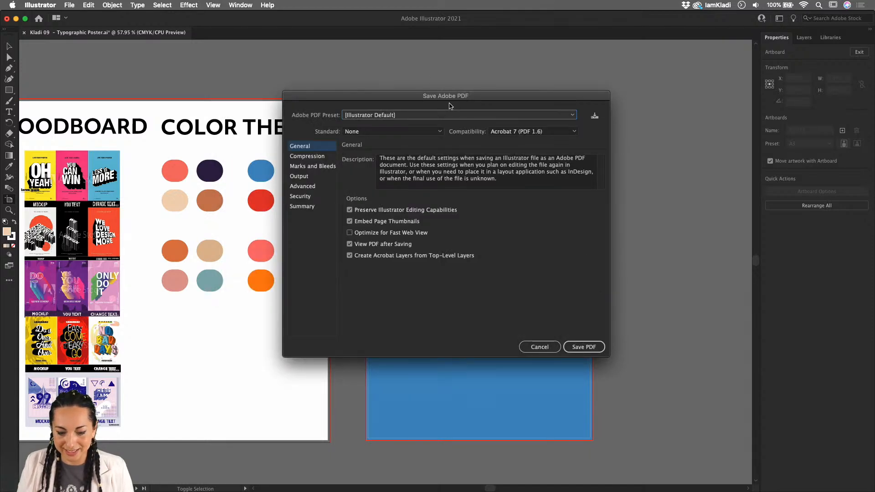
Enable Trim Marks in the Marks and Bleeds options and save the PDF
left_click(313, 168)
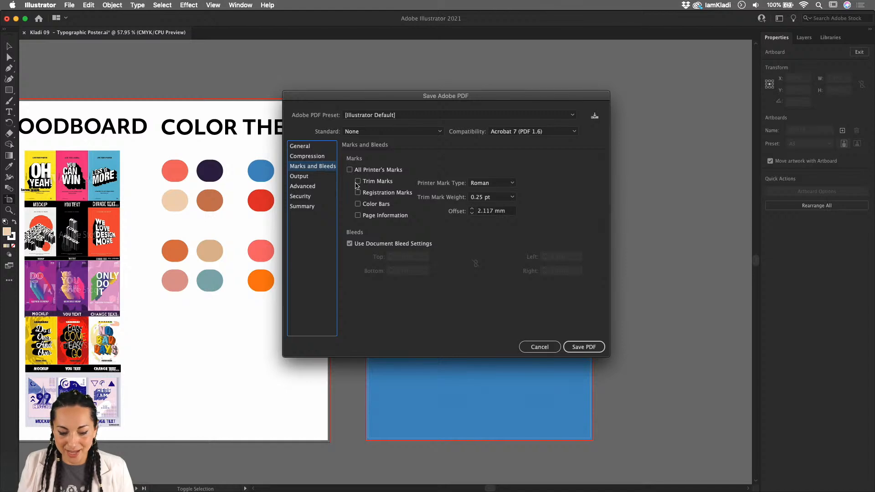
key("alt")
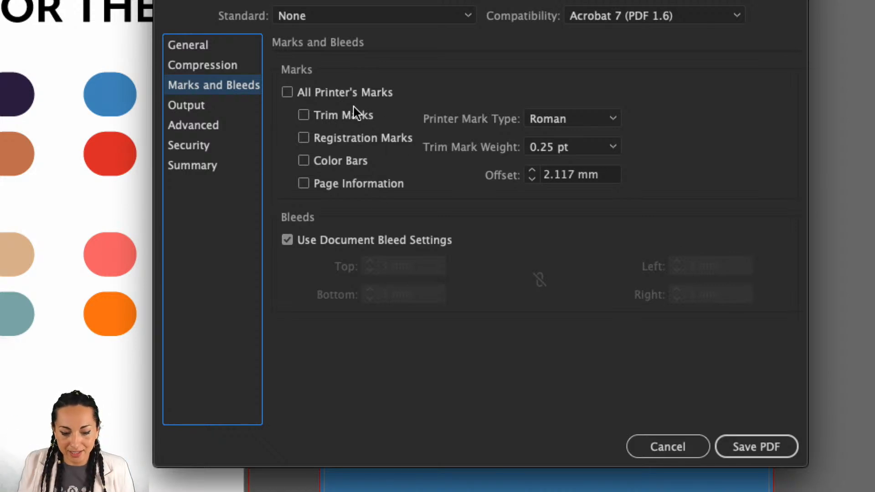
left_click(336, 120)
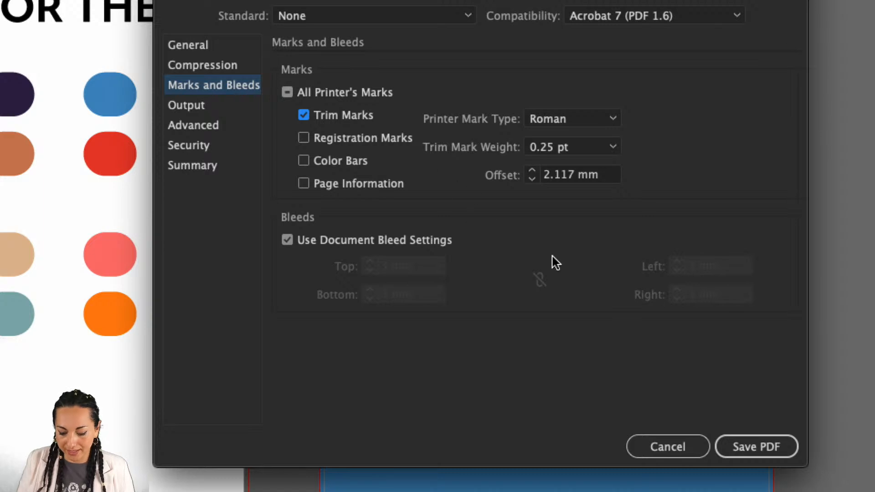
key("alt")
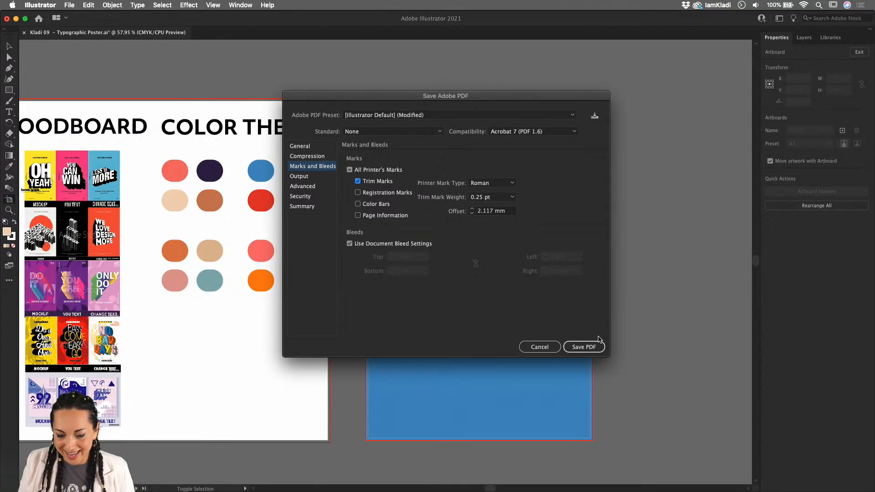
left_click(588, 352)
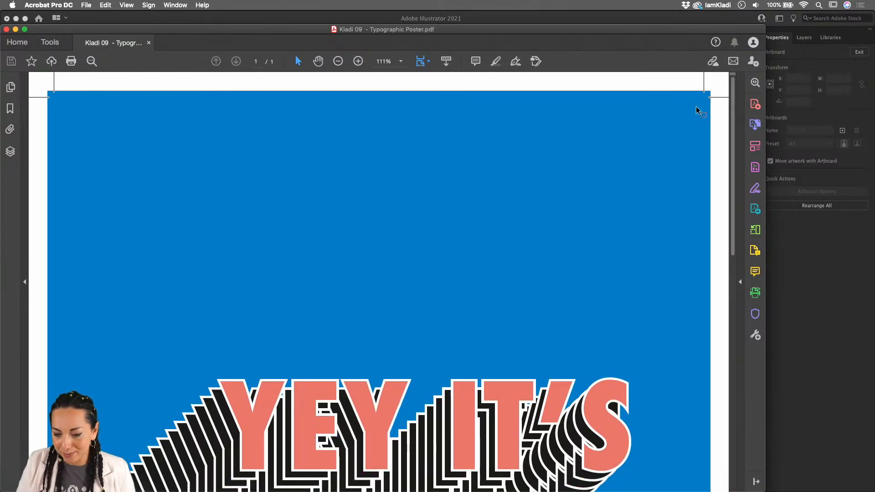
Inspect the trim marks and bleed at the corner of the saved PDF in Acrobat, then the whole poster page
scroll(697, 109, "up", 5)
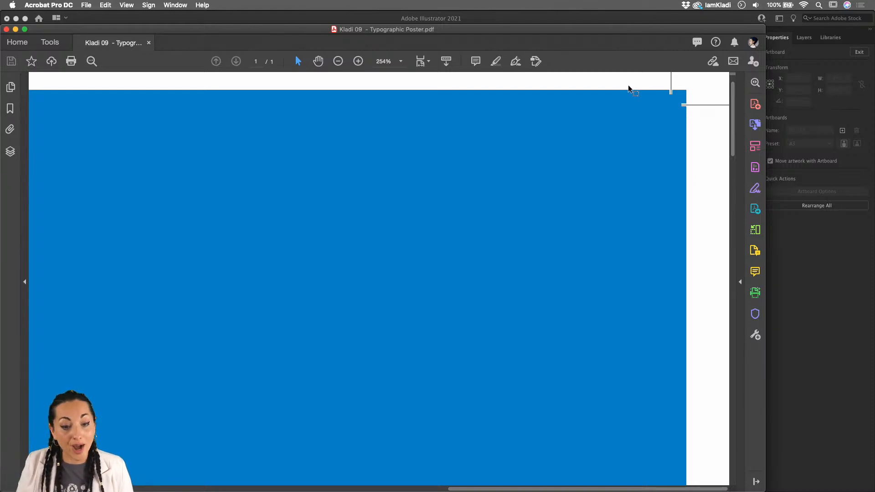
scroll(623, 167, "down", 2)
scroll(623, 165, "down", 10)
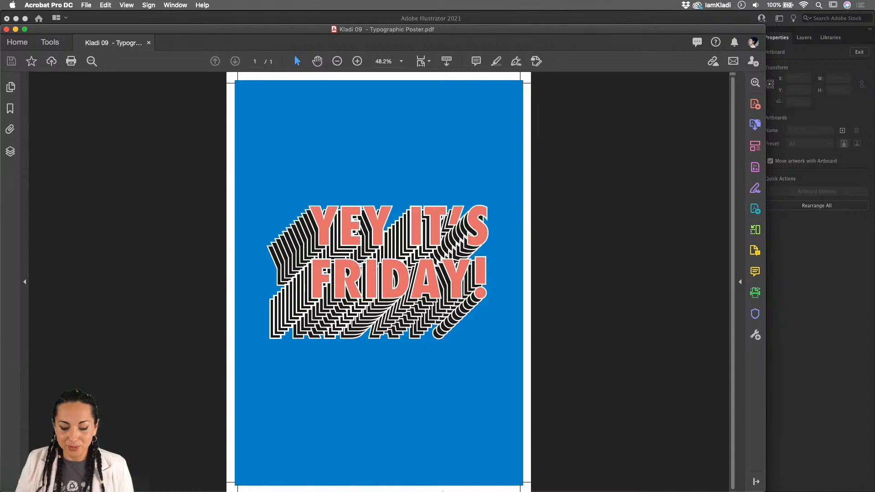
Switch to Discord and start a file upload in the Adobe Illustrator server's challenge channel
left_click(335, 463)
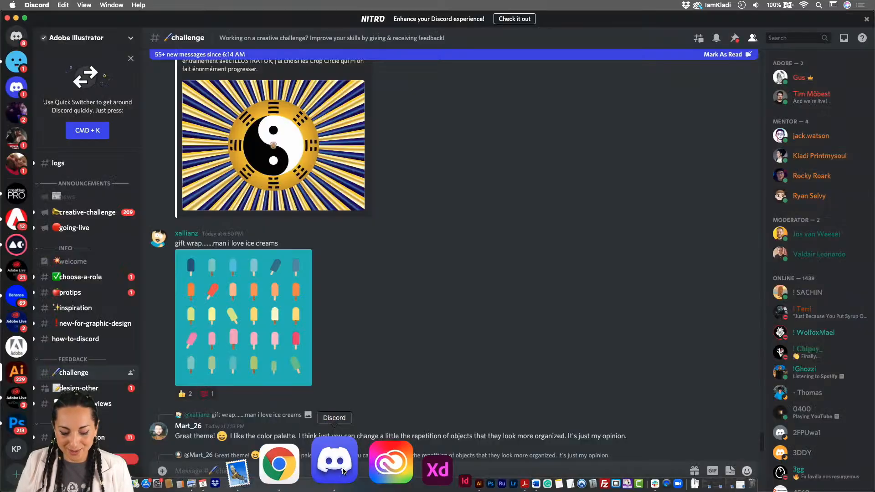
scroll(381, 328, "down", 2)
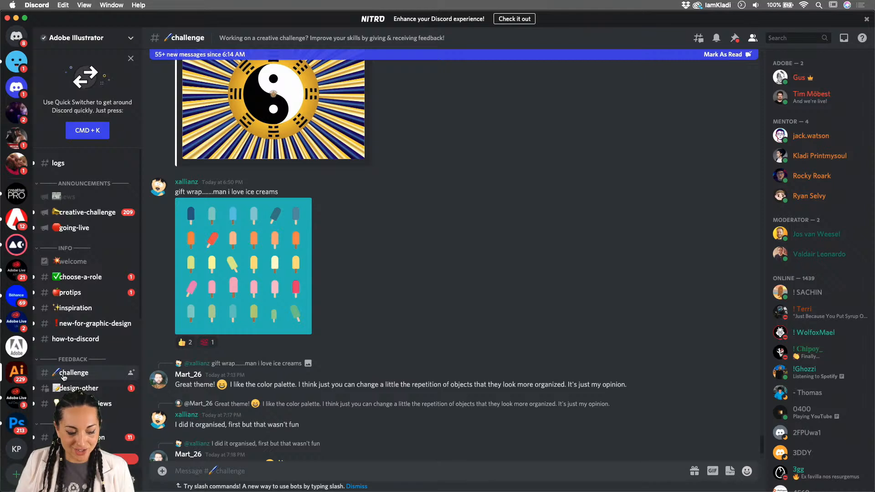
left_click(161, 473)
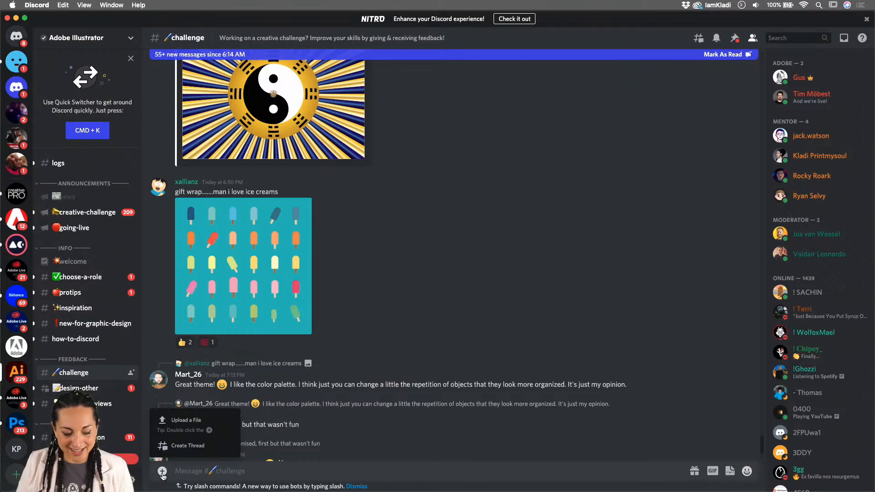
left_click(169, 432)
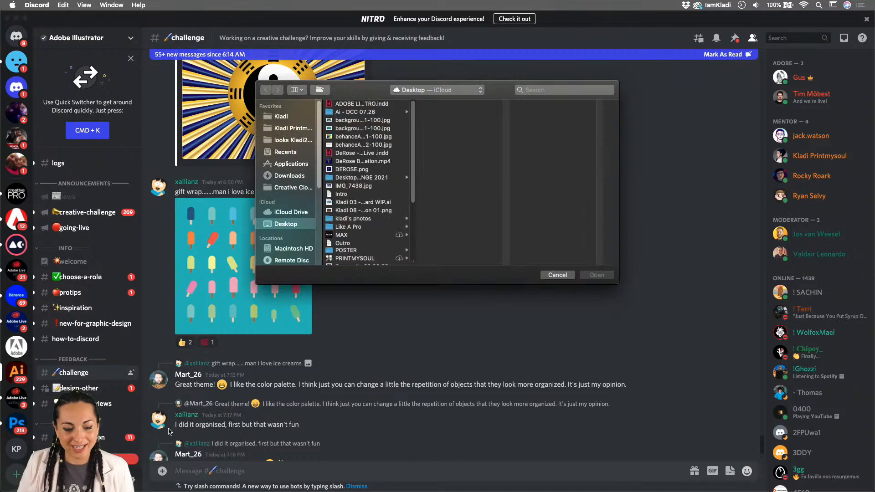
Attach the poster JPEG with the 00 prefix and the poster PDF from the Desktop's POSTER folder
scroll(358, 230, "down", 1)
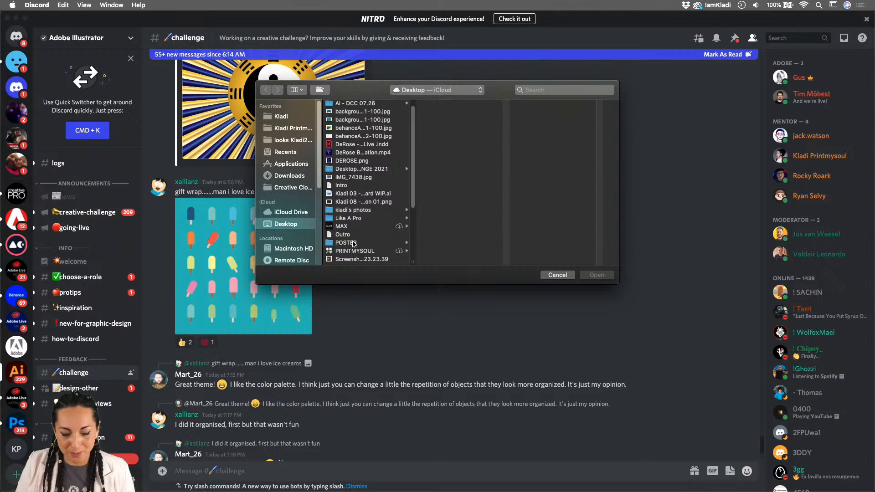
left_click(355, 243)
left_click(430, 104)
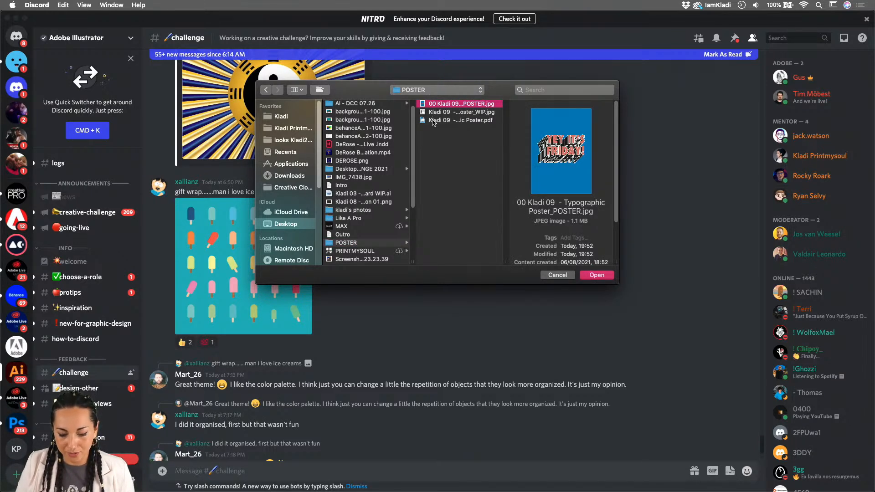
left_click(433, 121, "super")
left_click(607, 275)
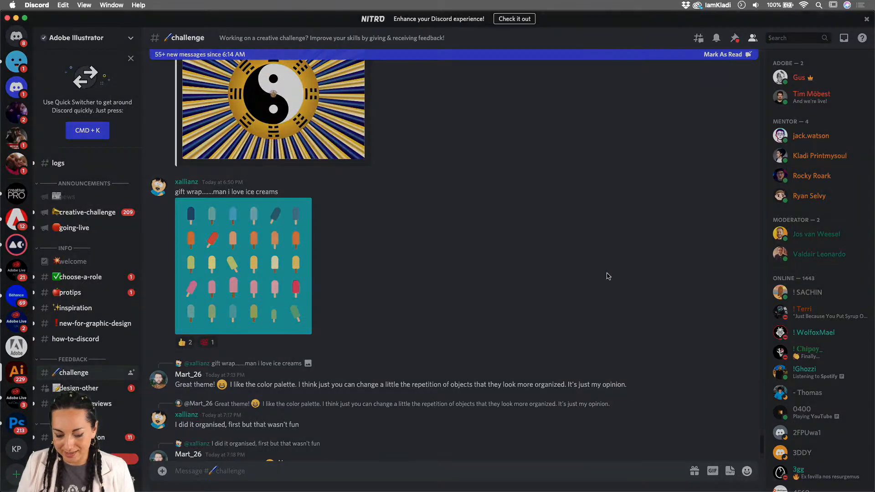
Upload the poster JPEG with the comment CHALLENGE 9, followed by the PDF without a comment
type("CHALLENGE 9")
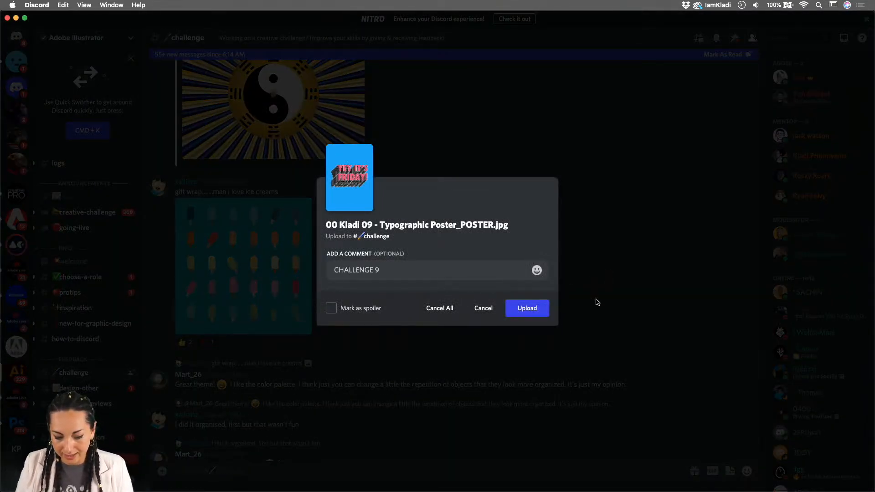
left_click(524, 307)
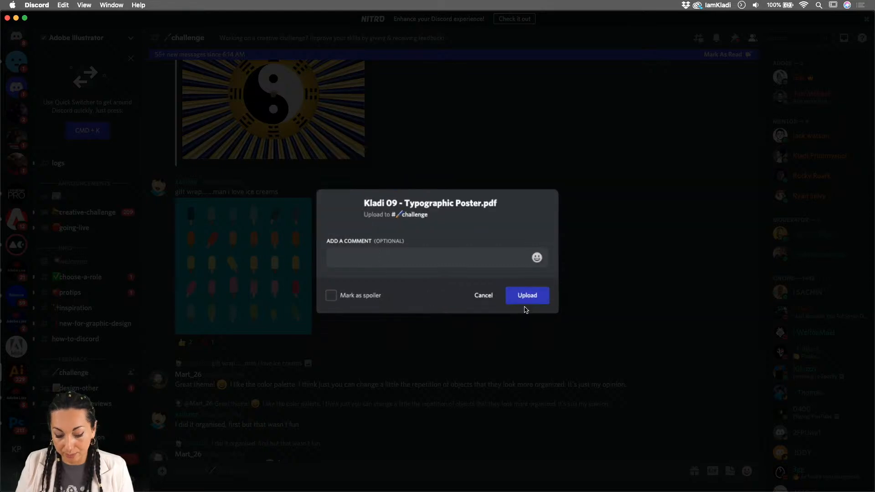
left_click(524, 294)
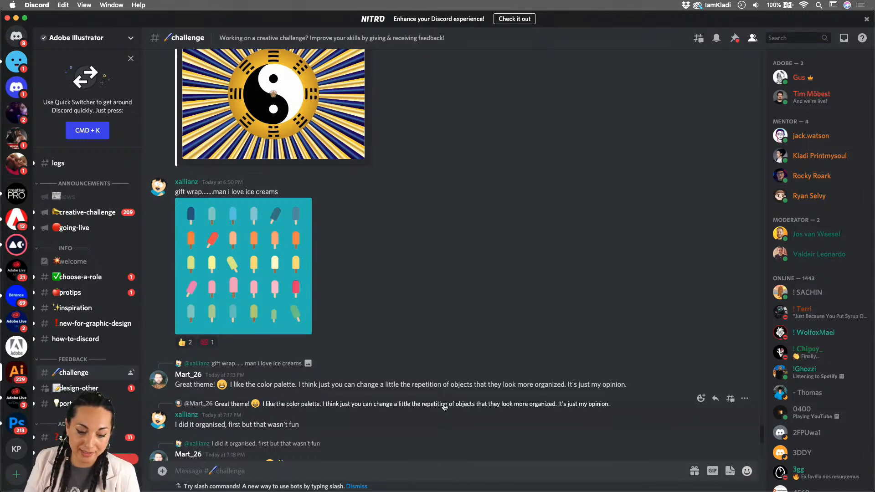
Check the new post in the challenge channel and preview its poster image enlarged
scroll(445, 407, "down", 10)
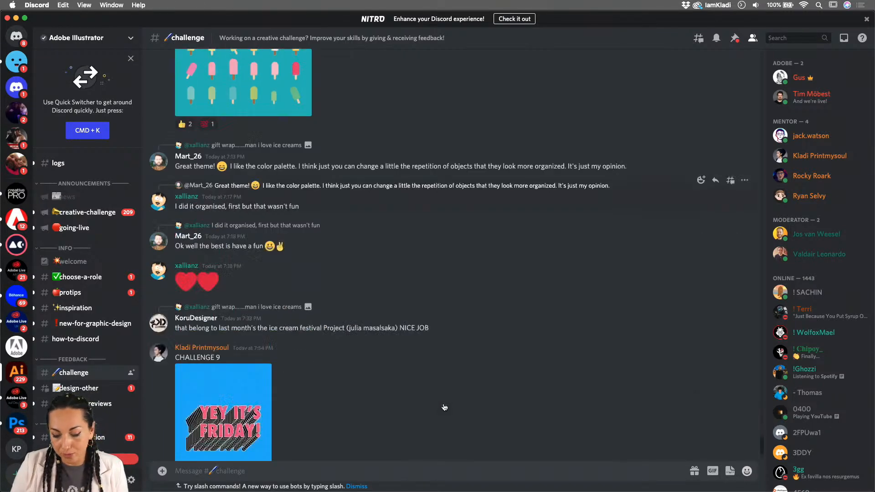
left_click(237, 345)
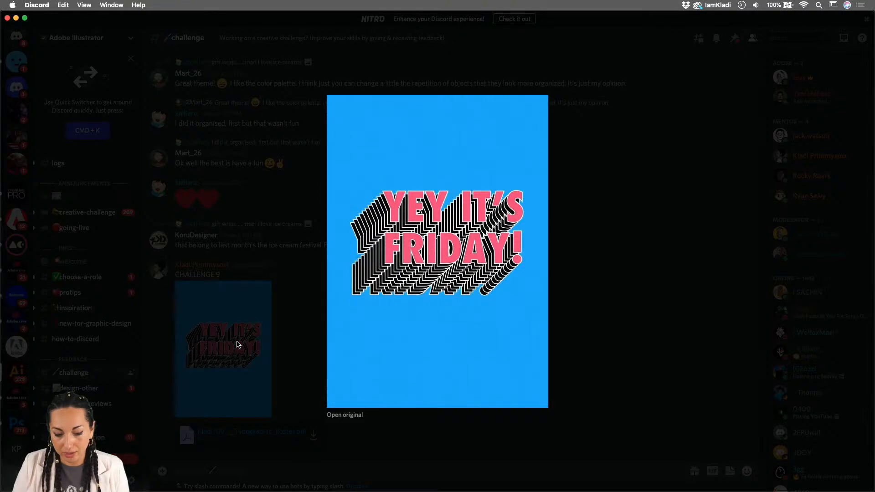
left_click(620, 255)
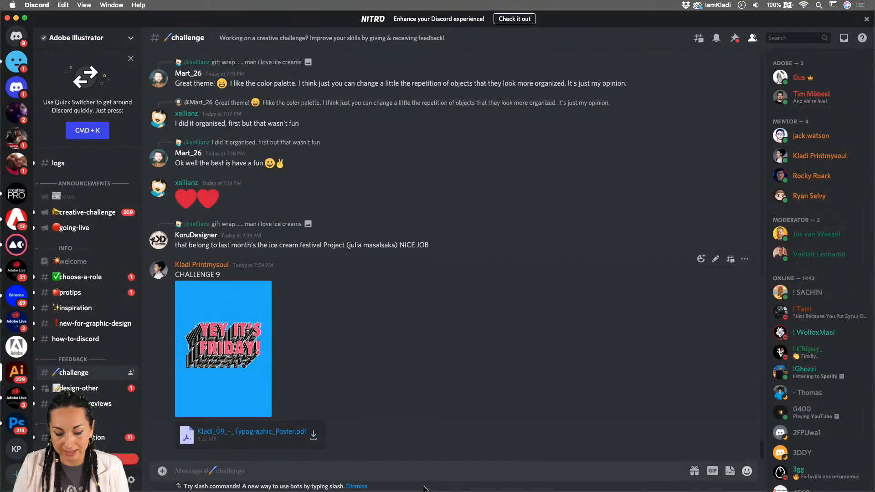
Switch to Illustrator and start a JPEG export of the document into the POSTER folder
mouse_move(379, 486)
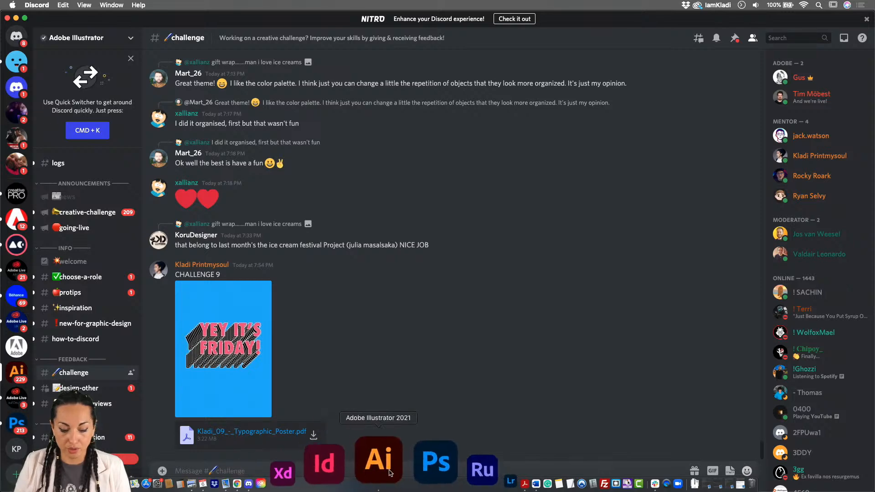
left_click(381, 463)
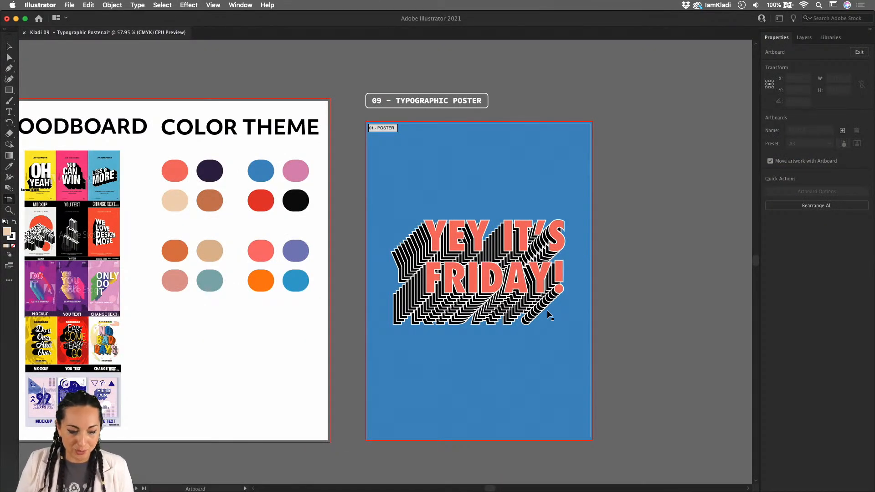
left_click(69, 5)
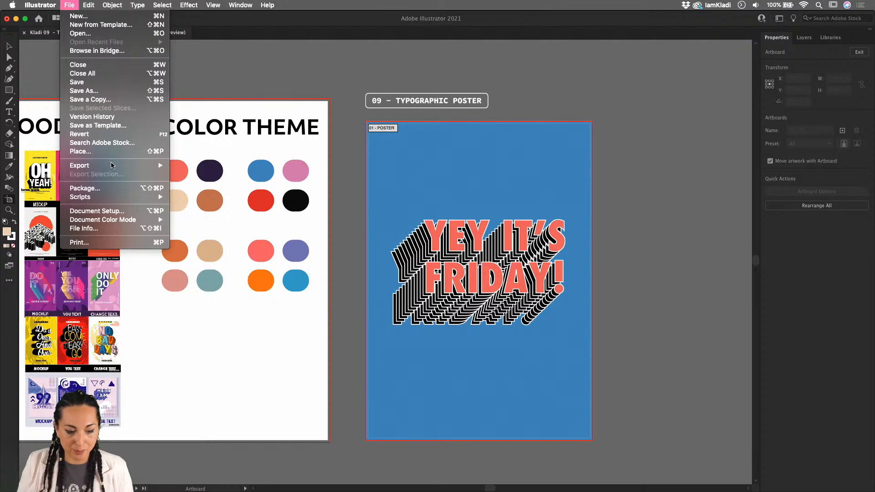
mouse_move(112, 168)
left_click(189, 174)
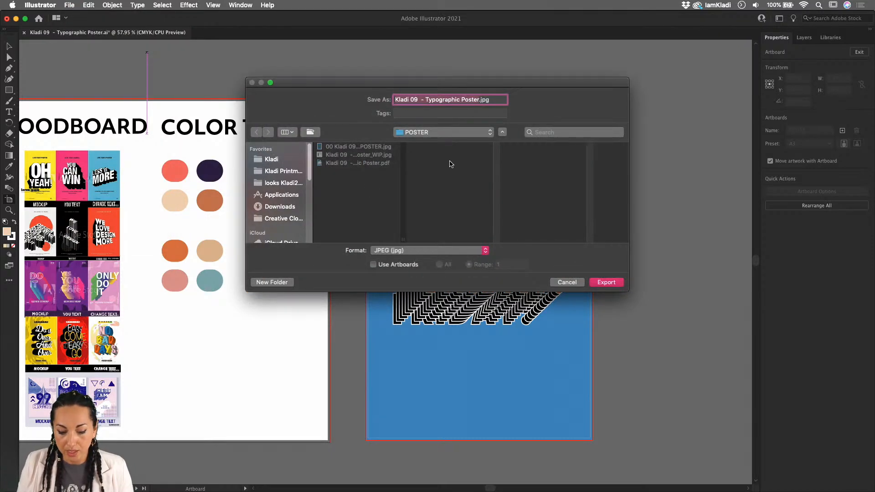
left_click(606, 282)
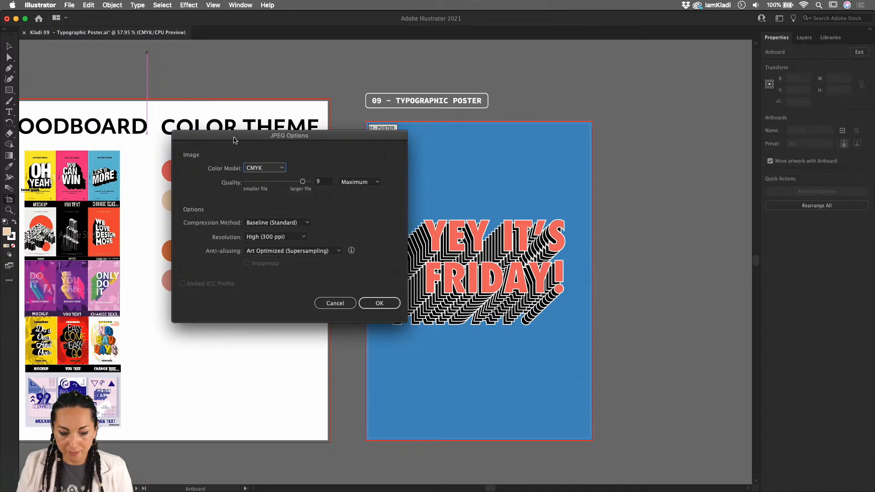
Export the JPEG with the RGB color model, Maximum quality 9 and Screen (72 ppi) resolution
left_click(263, 166)
left_click(274, 179)
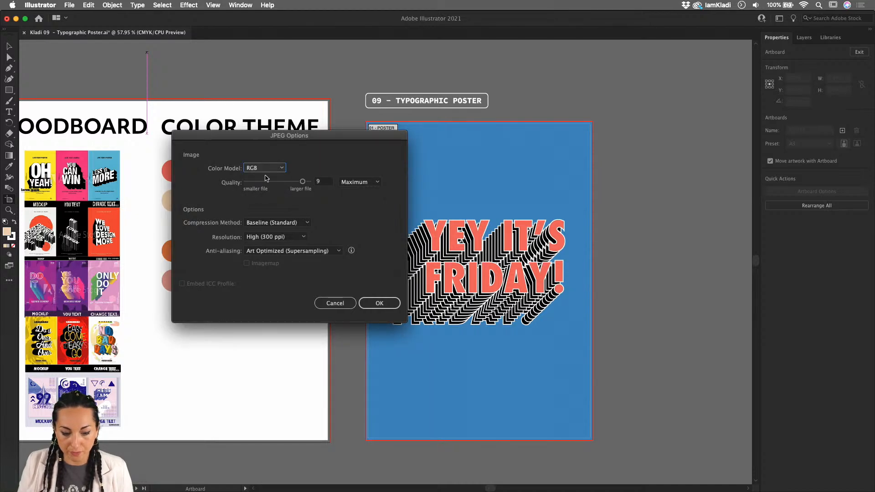
left_click(278, 237)
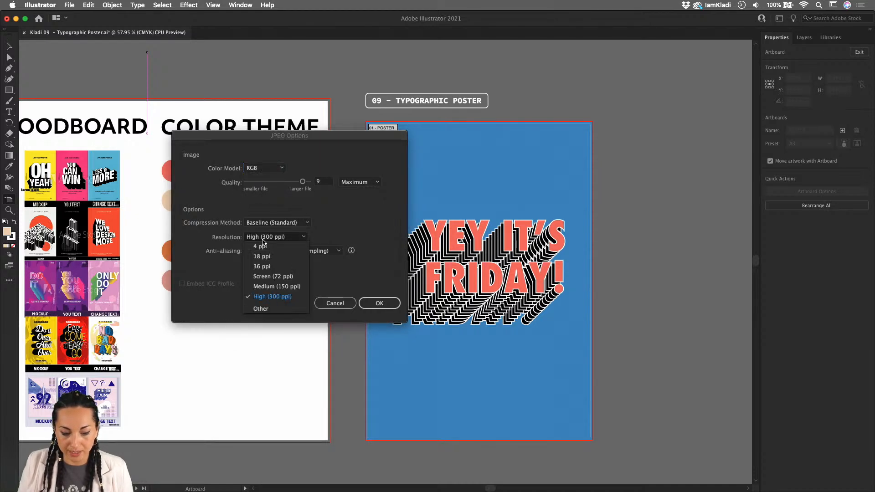
left_click(273, 278)
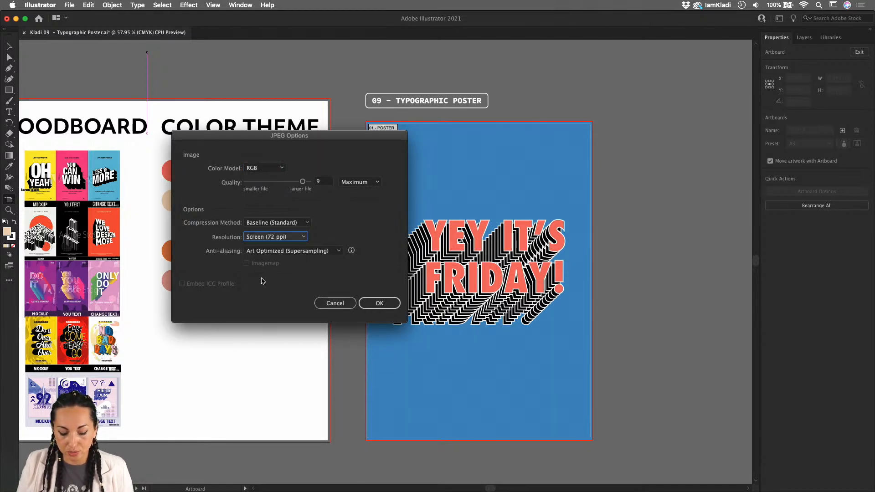
left_click(380, 303)
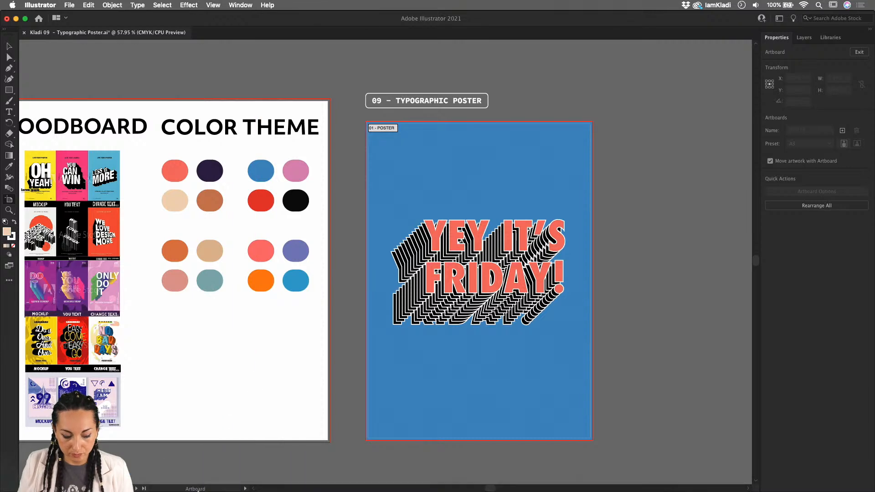
Open the exported poster JPEG with the 00 prefix from the POSTER folder to check its colors, and close the preview
left_click(211, 465)
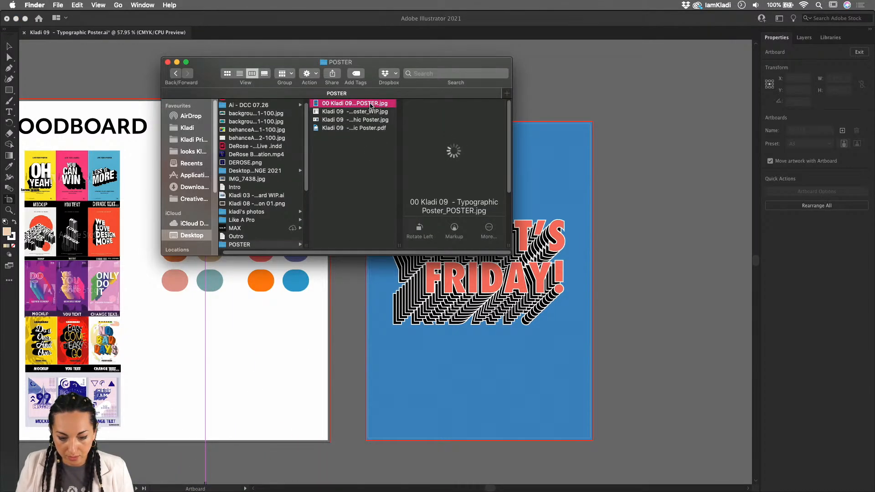
double_click(314, 104)
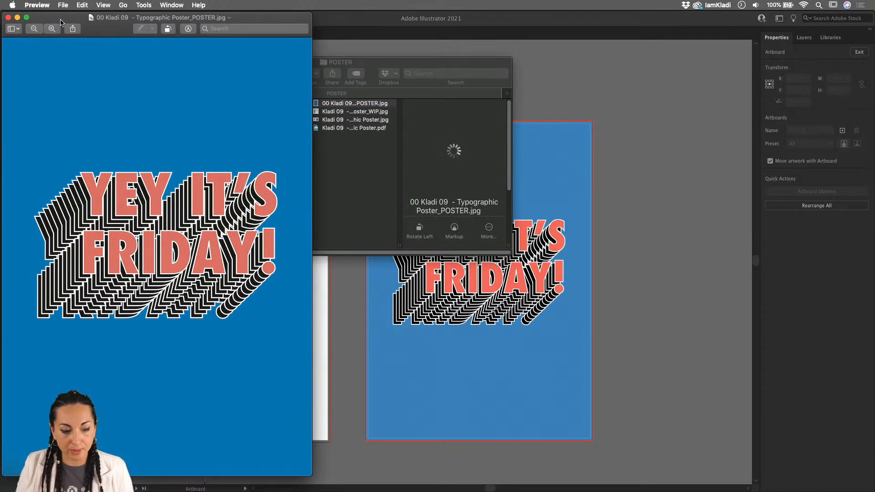
left_click(8, 18)
Switch to Discord and upload the poster JPEG with the 00 prefix to the challenge channel with the comment RGB
mouse_move(328, 483)
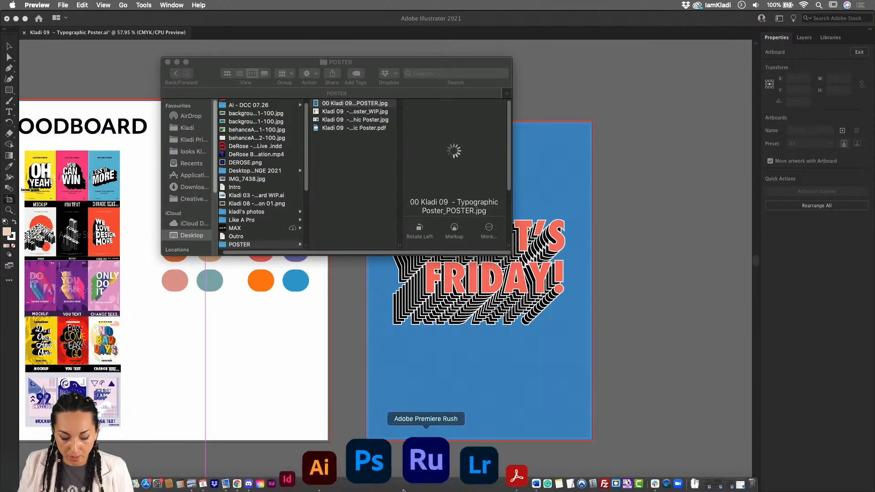
left_click(356, 467)
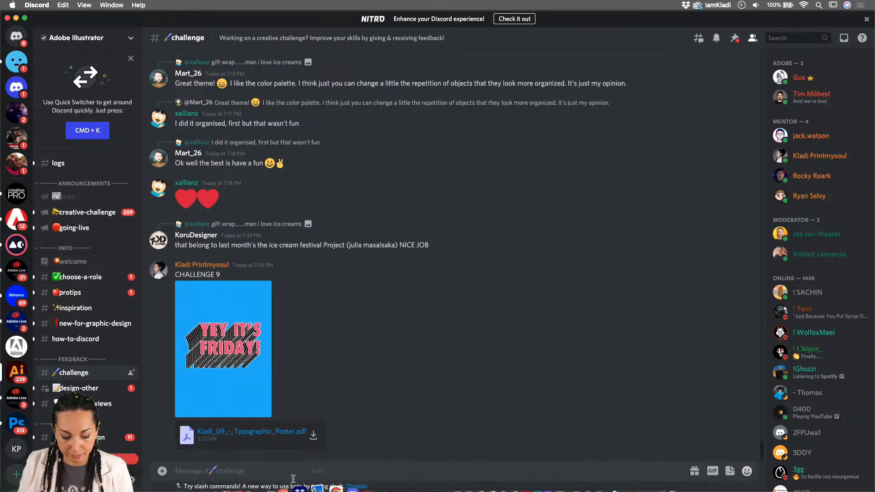
left_click(162, 471)
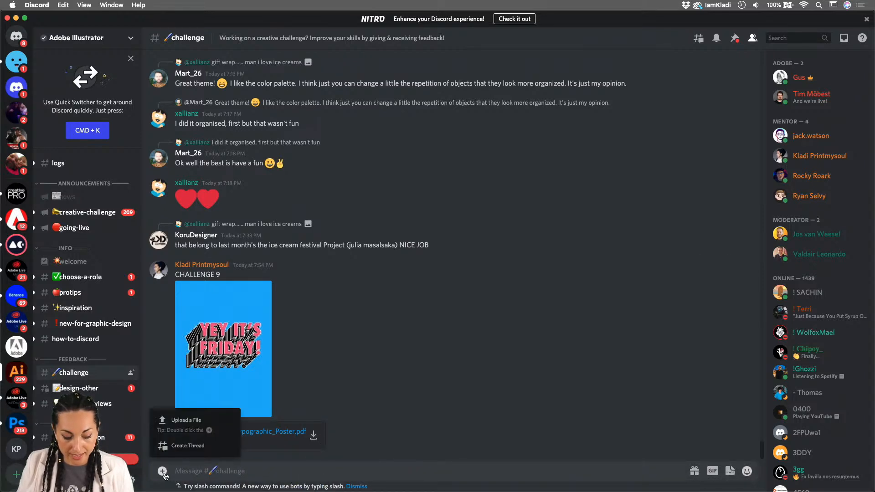
left_click(187, 416)
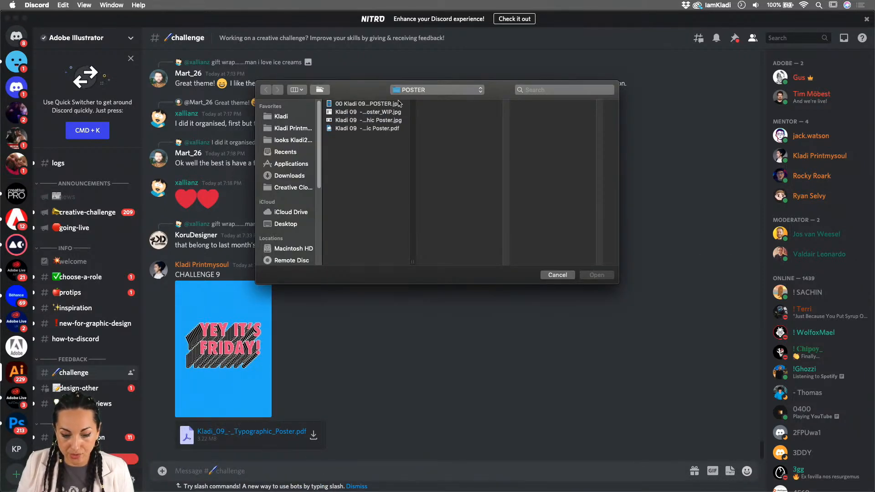
left_click(371, 105)
left_click(595, 276)
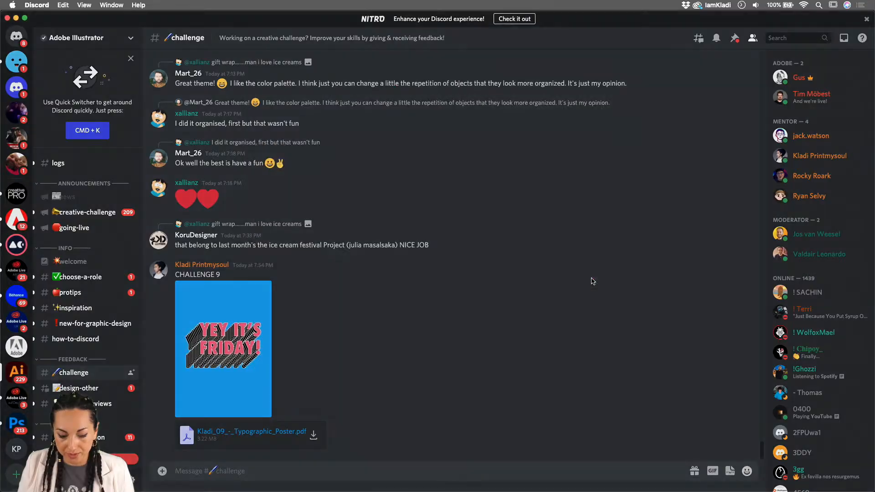
type("RGB")
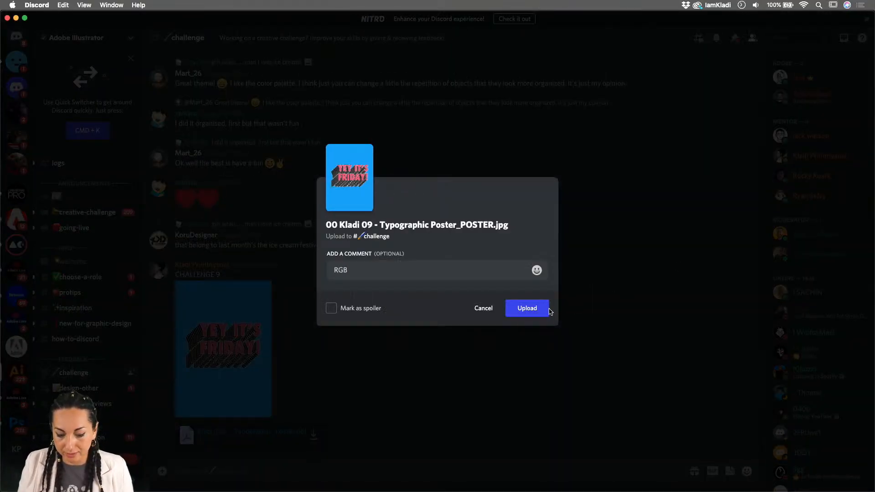
left_click(538, 310)
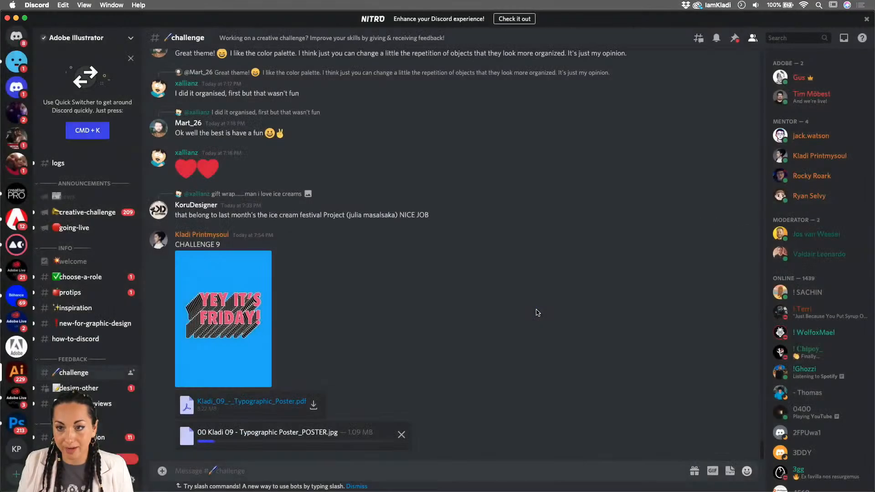